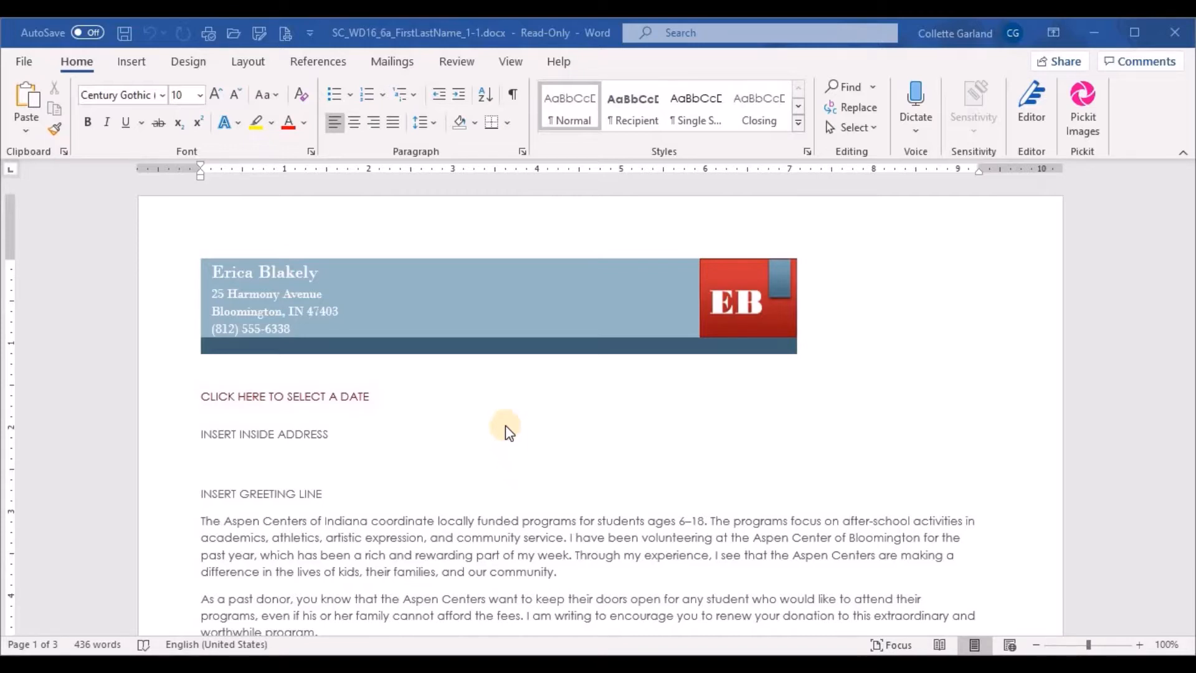
Change the document's page orientation to Portrait
click(247, 63)
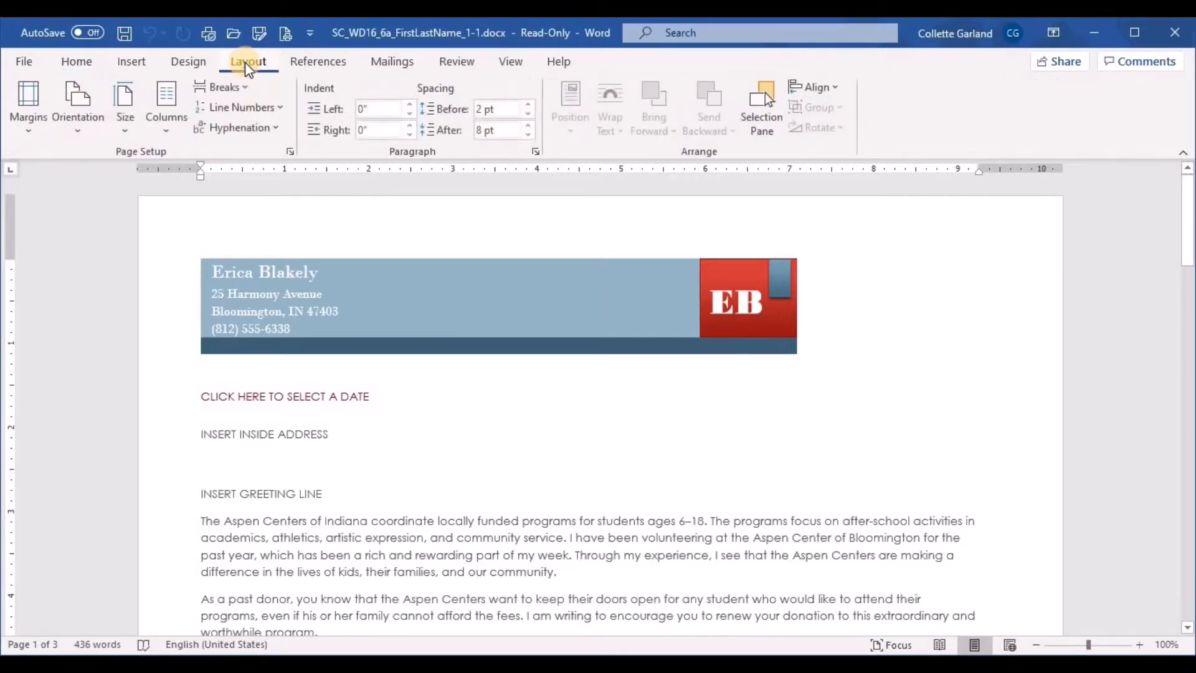
click(82, 131)
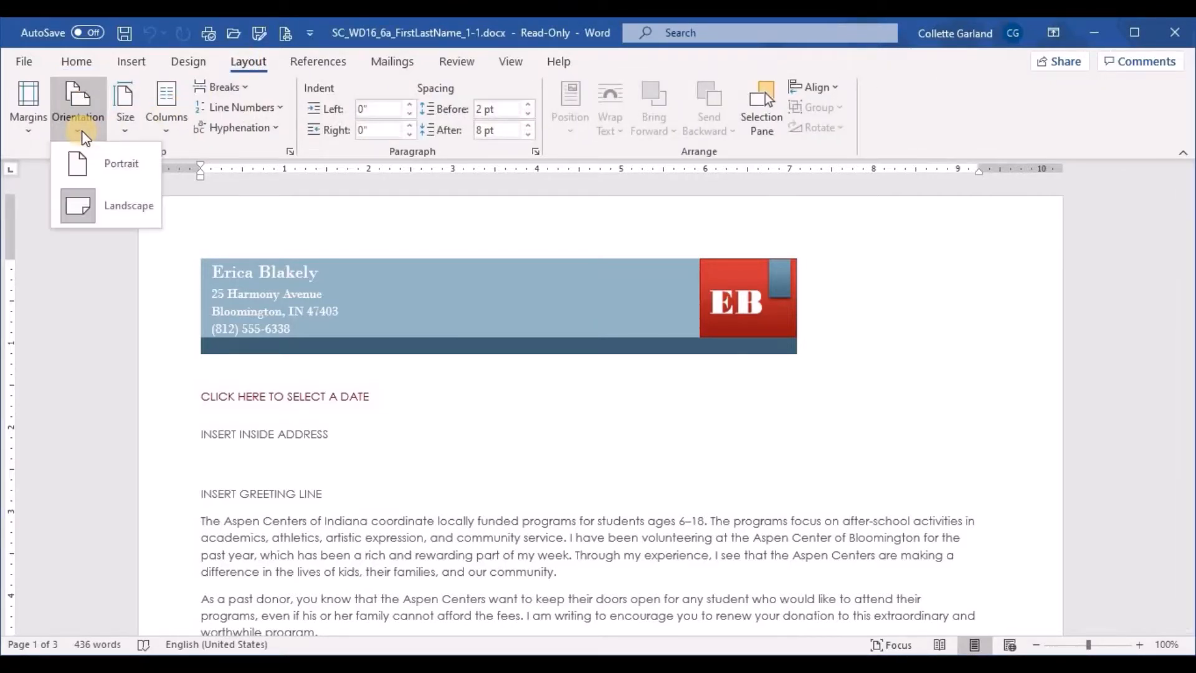
click(128, 173)
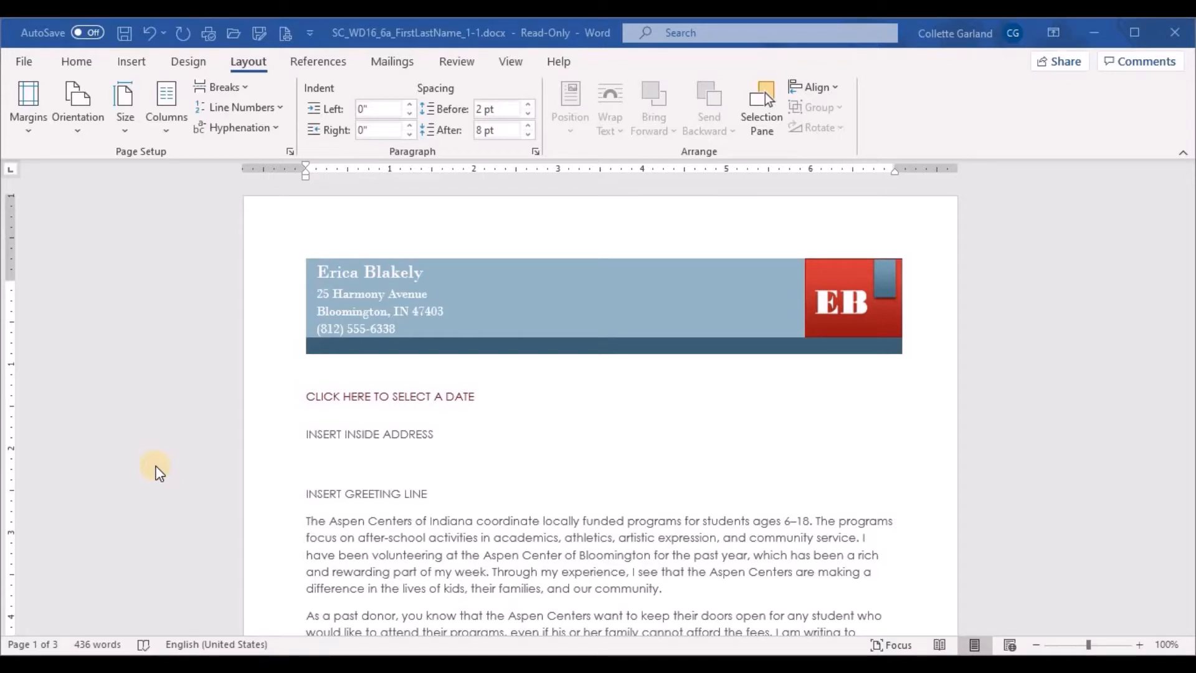
Set the letterhead shape's absolute vertical position to 1" below the page
click(581, 274)
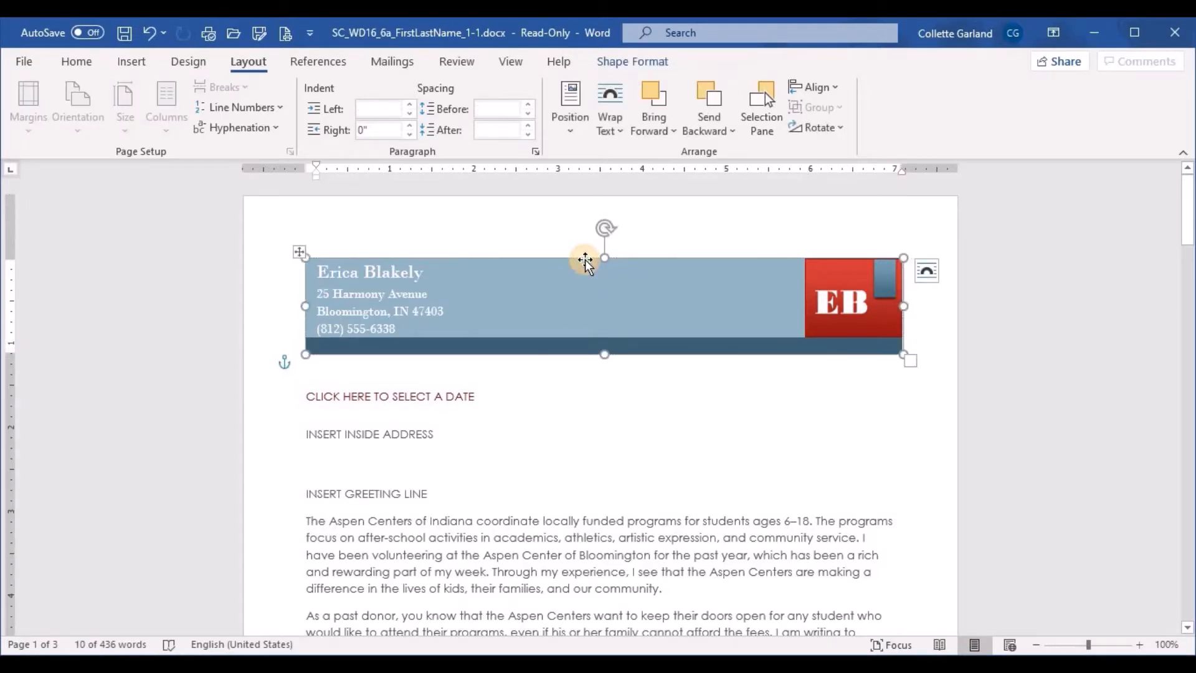
click(632, 61)
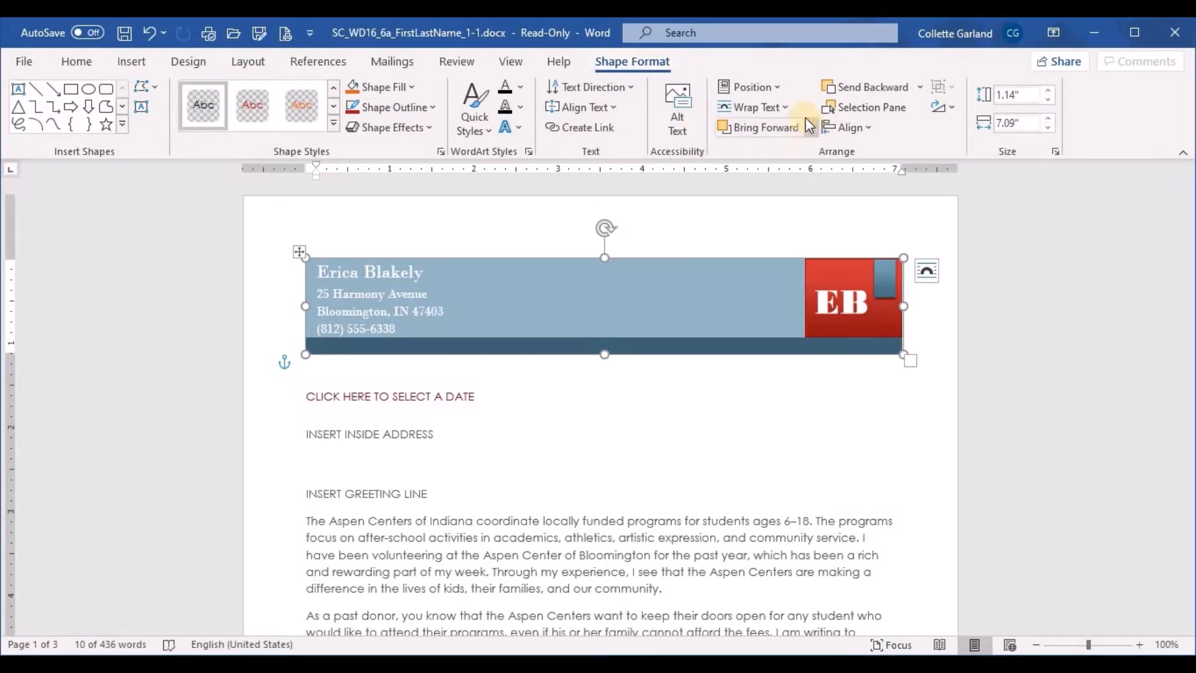
click(779, 92)
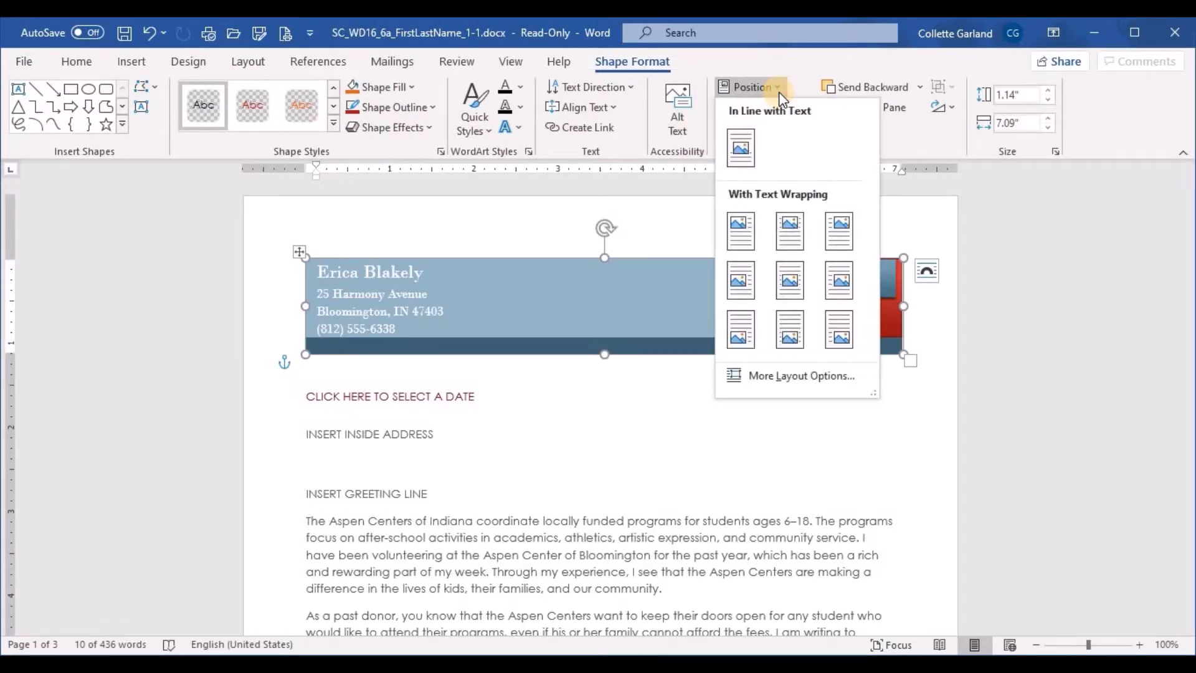
click(779, 376)
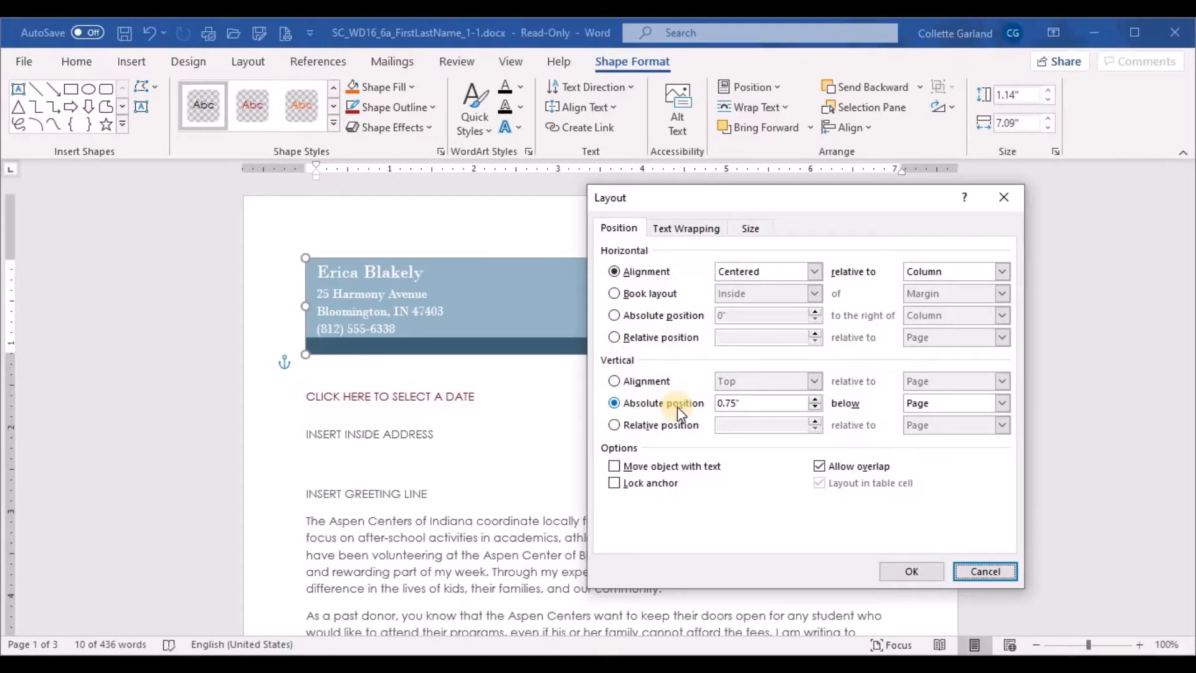
click(817, 400)
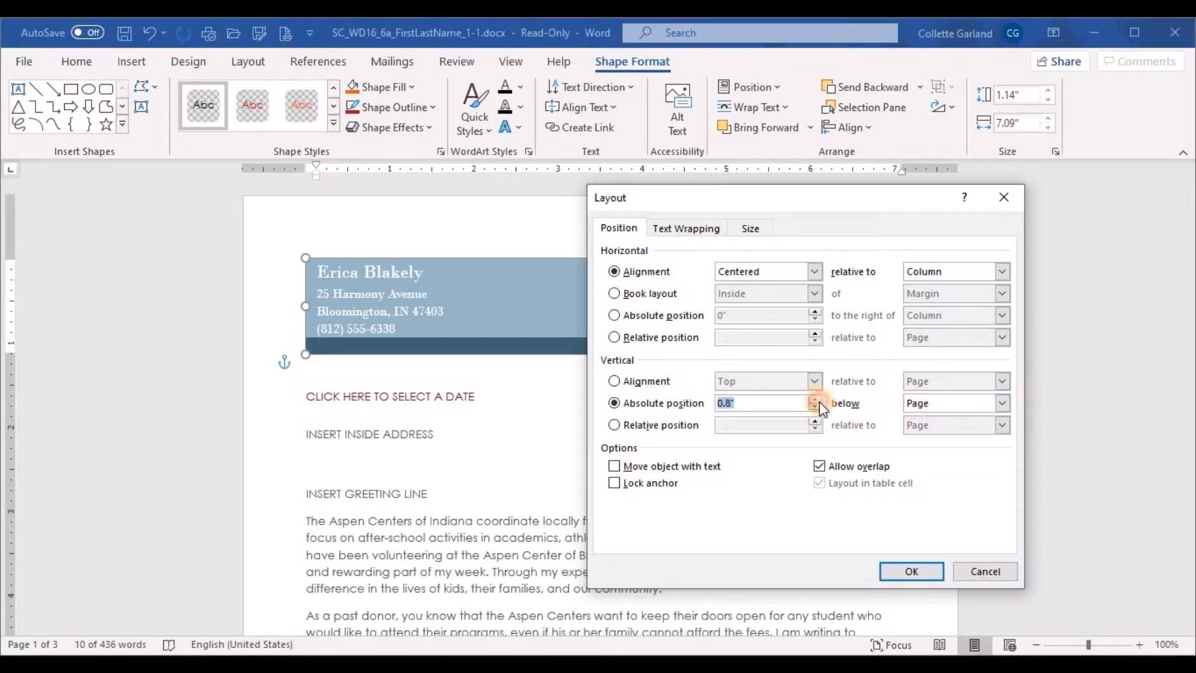
click(817, 400)
click(817, 400)
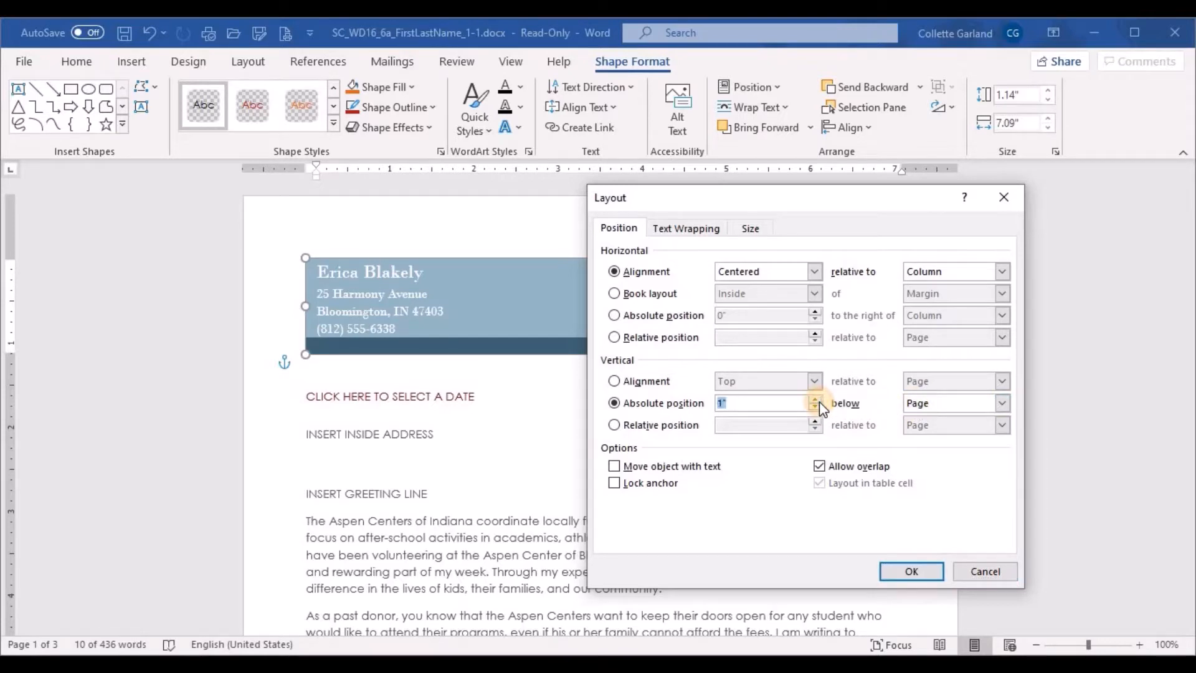
click(900, 571)
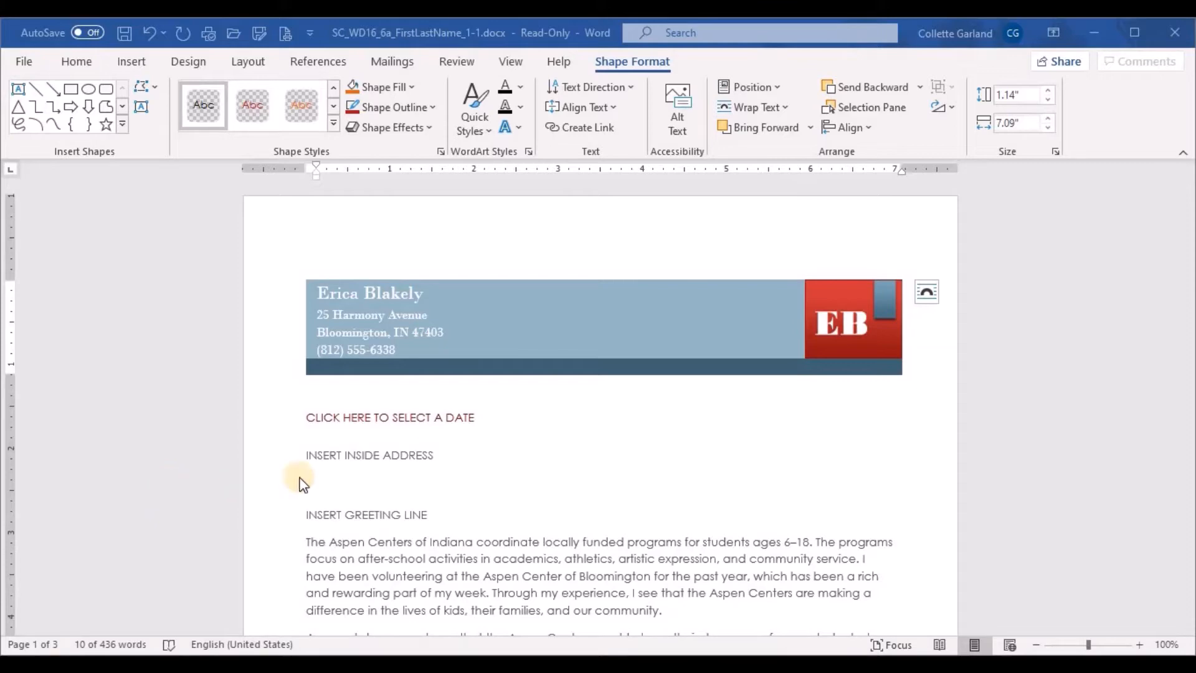
Convert the tabbed donor list, from the Name heading row through its last entry, into a three-column table with text separated at tabs
scroll(359, 467, down, 10)
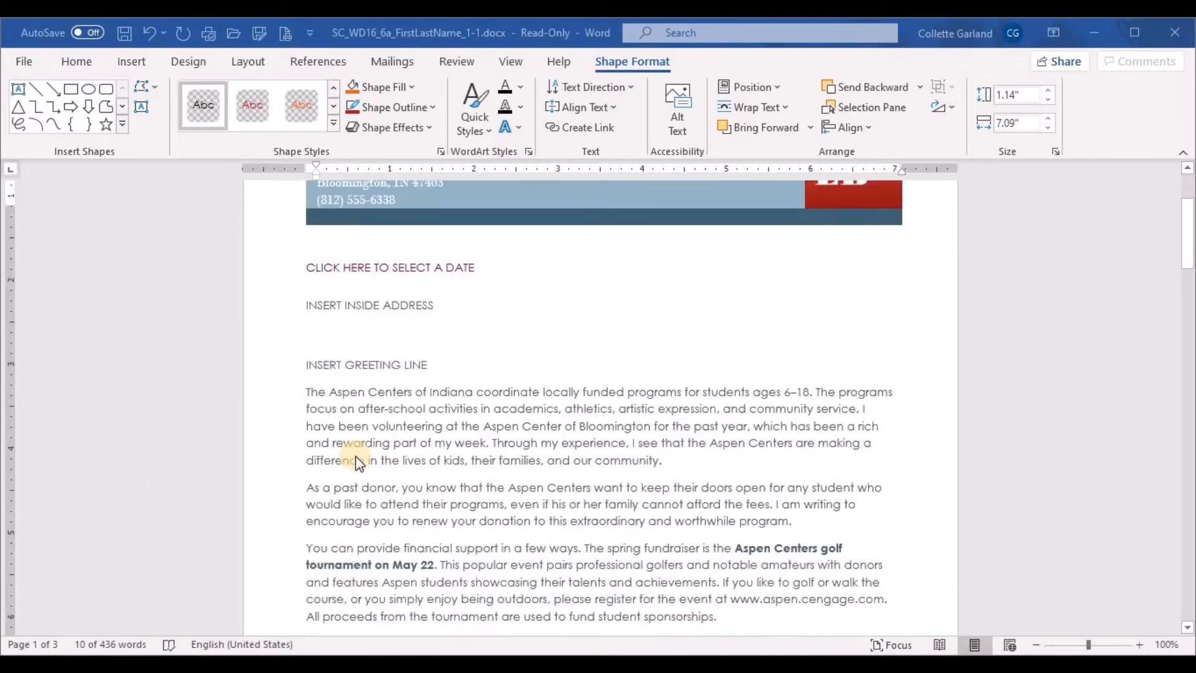
scroll(358, 464, down, 2)
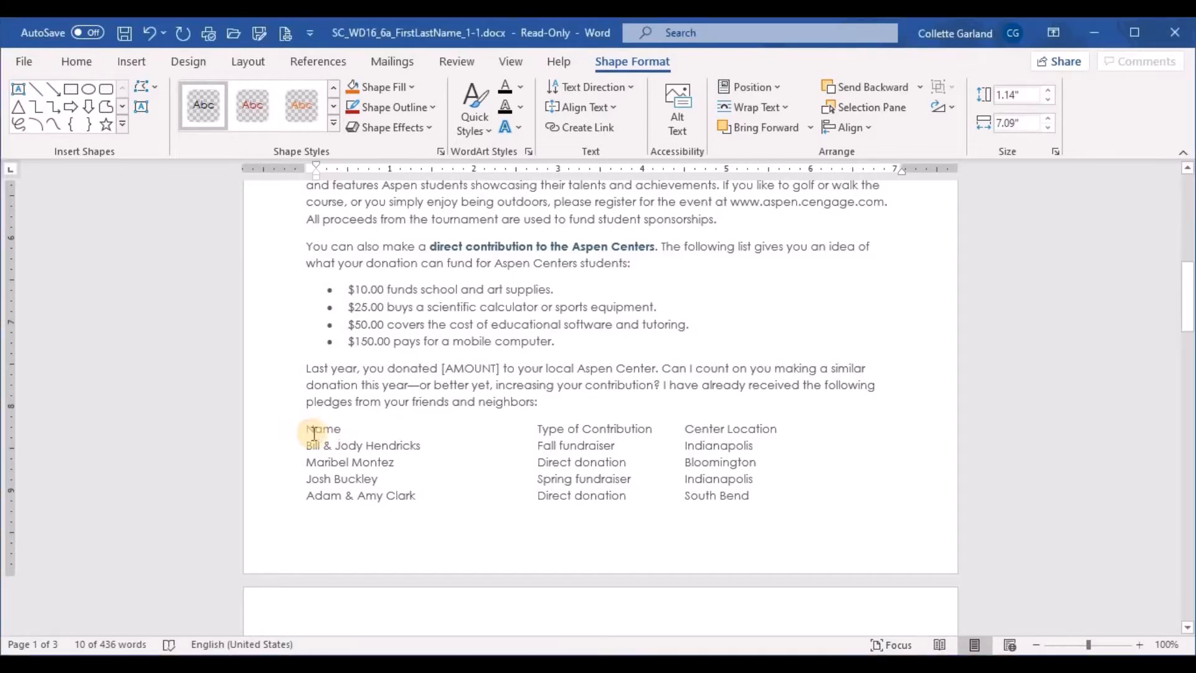
drag(305, 428, 759, 595)
scroll(767, 496, down, 3)
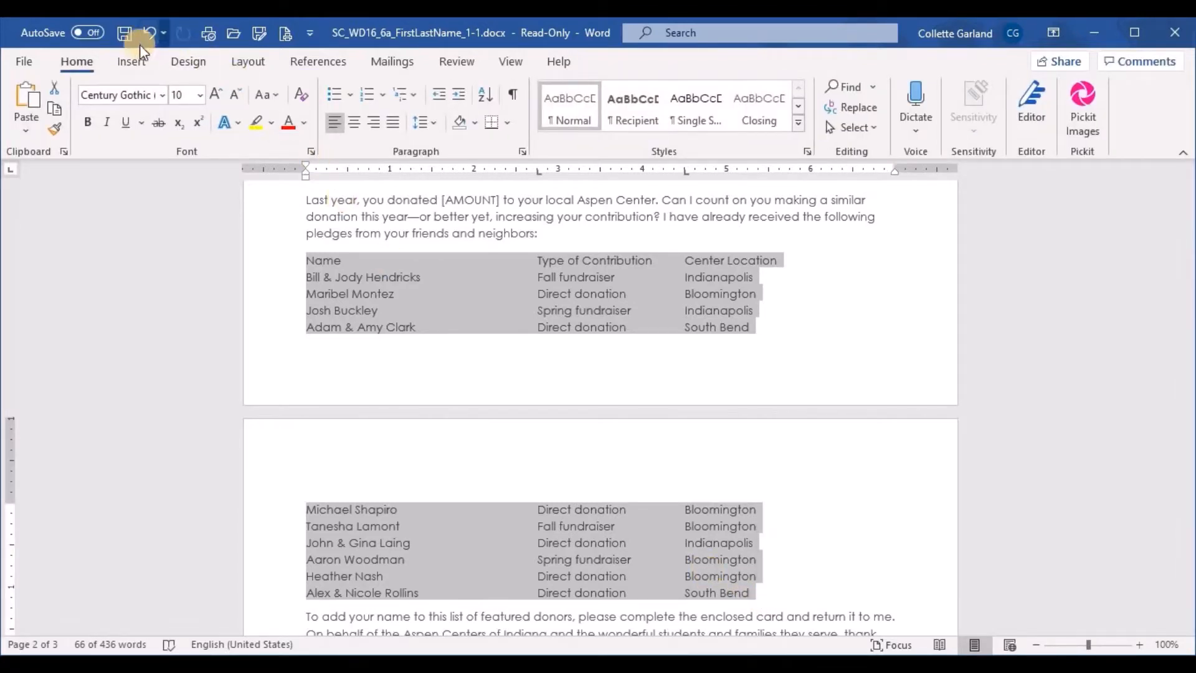
click(124, 58)
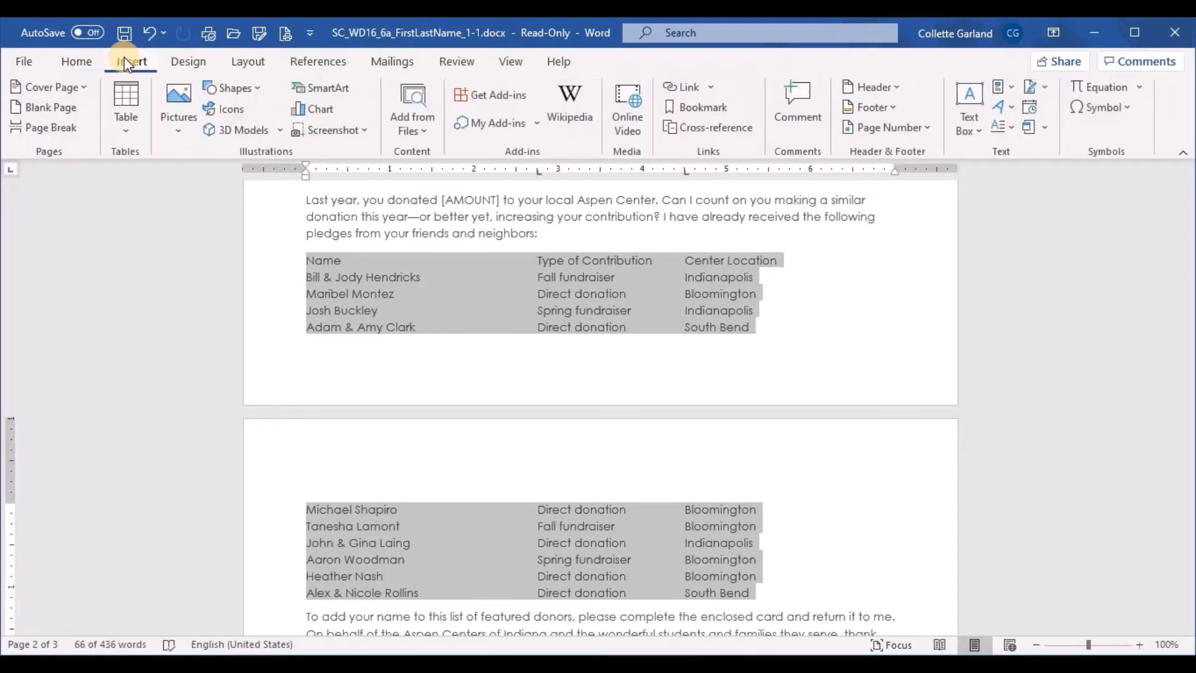
click(127, 123)
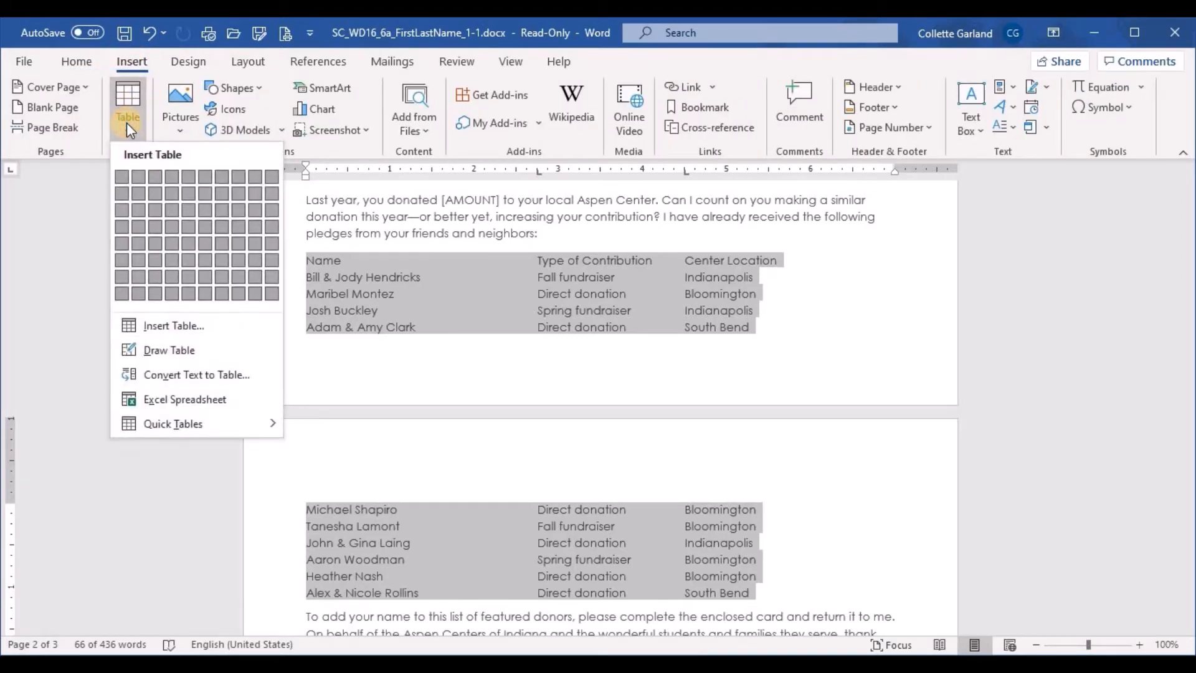
click(210, 380)
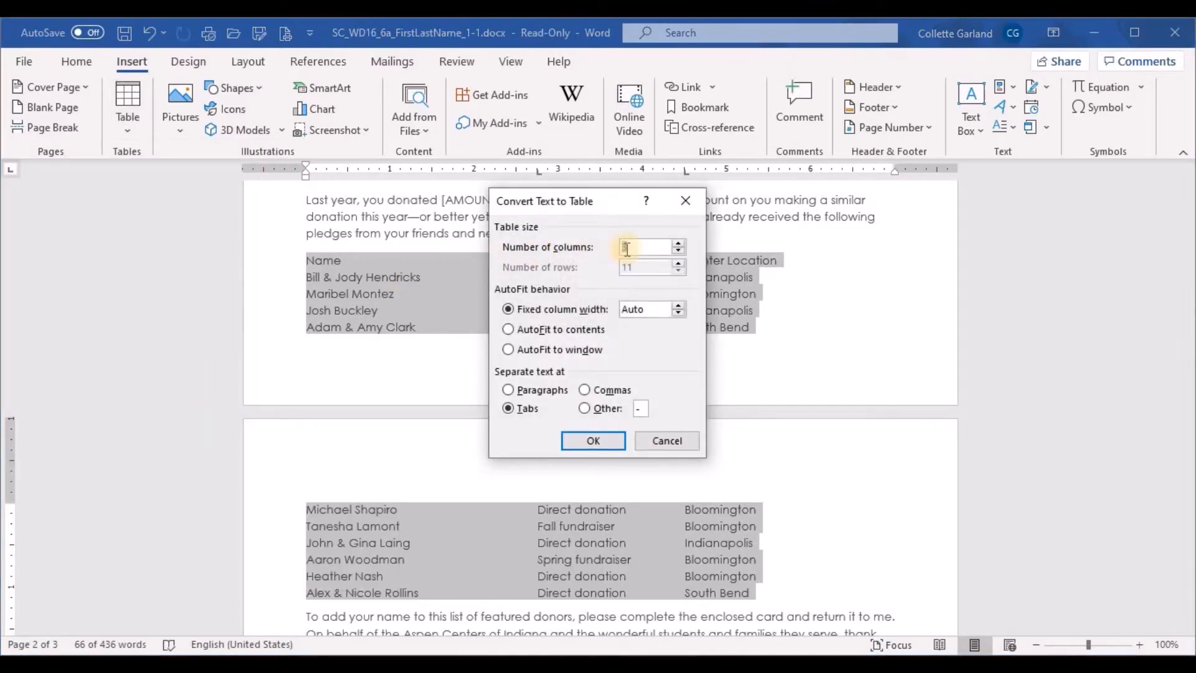
click(598, 441)
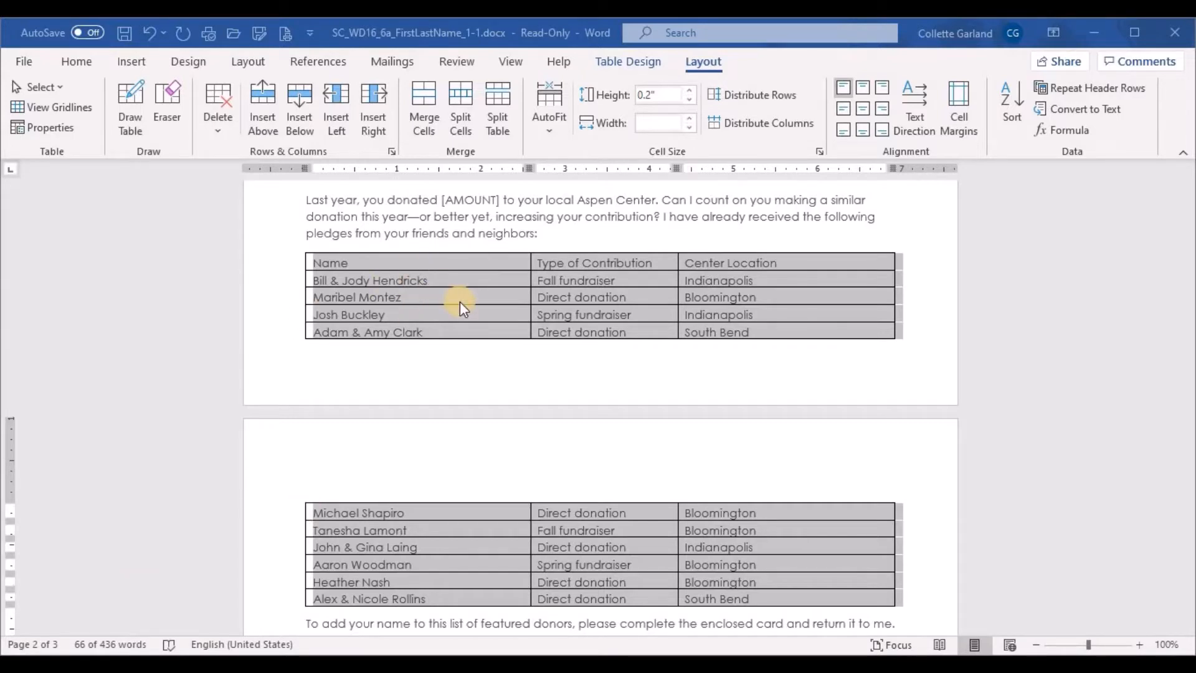
Apply the blue Grid Table 4 - Accent 5 style to the donor table
click(637, 62)
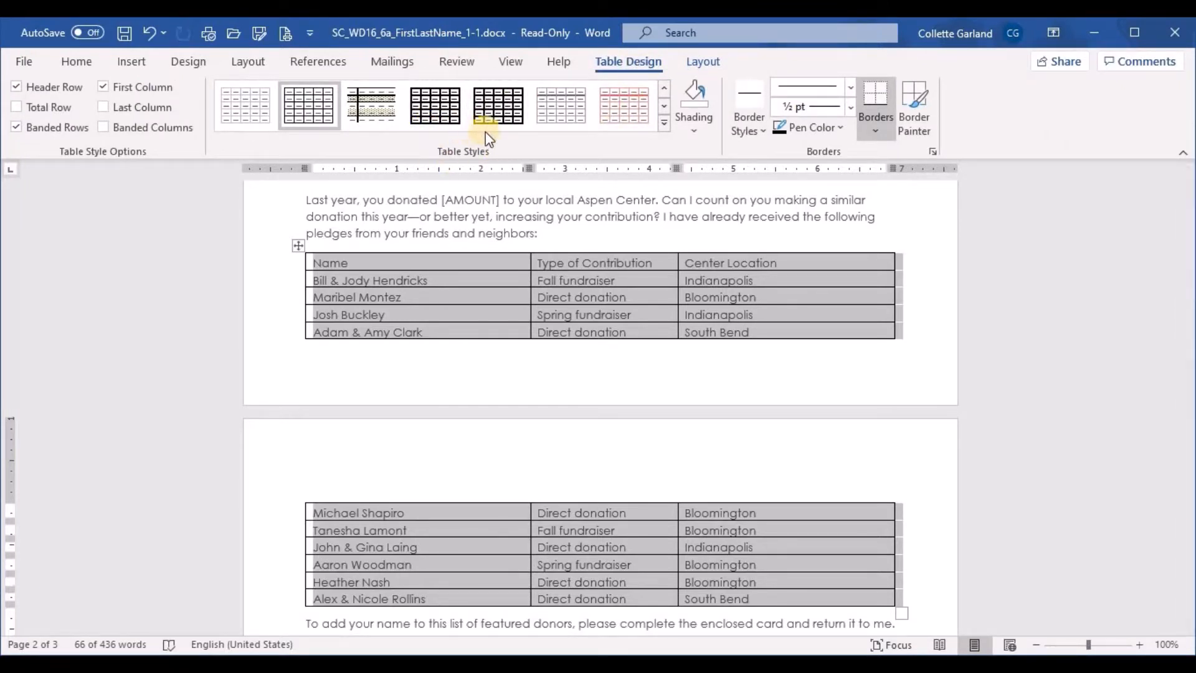
click(664, 127)
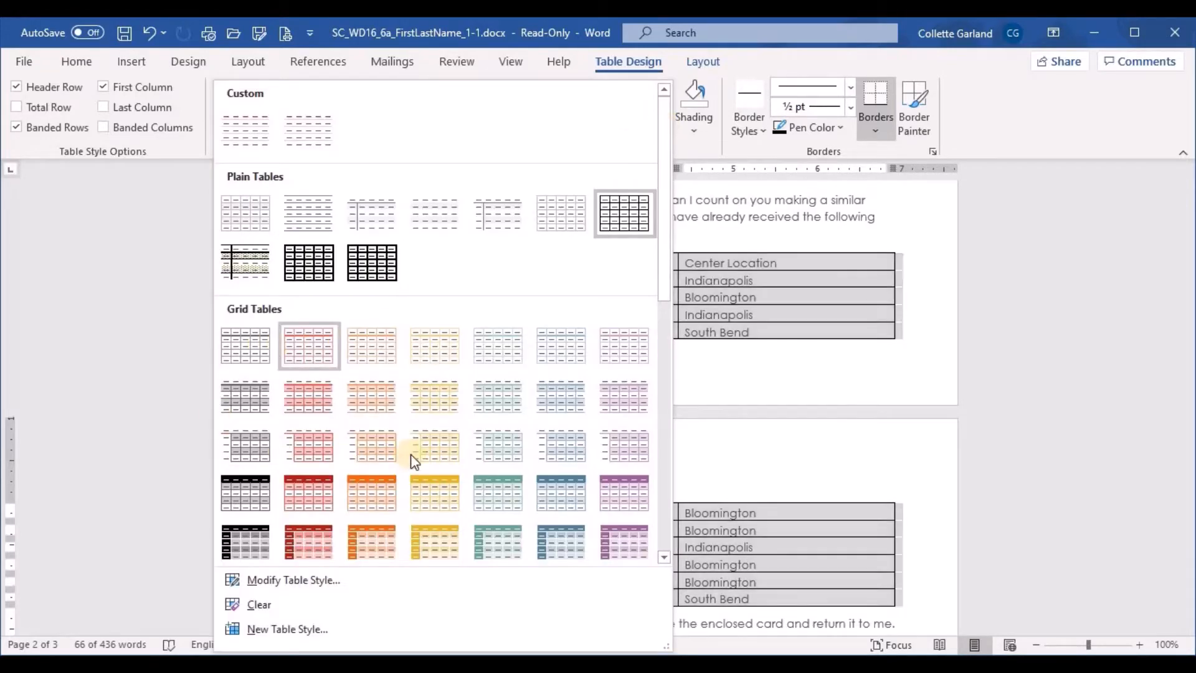
scroll(444, 440, down, 3)
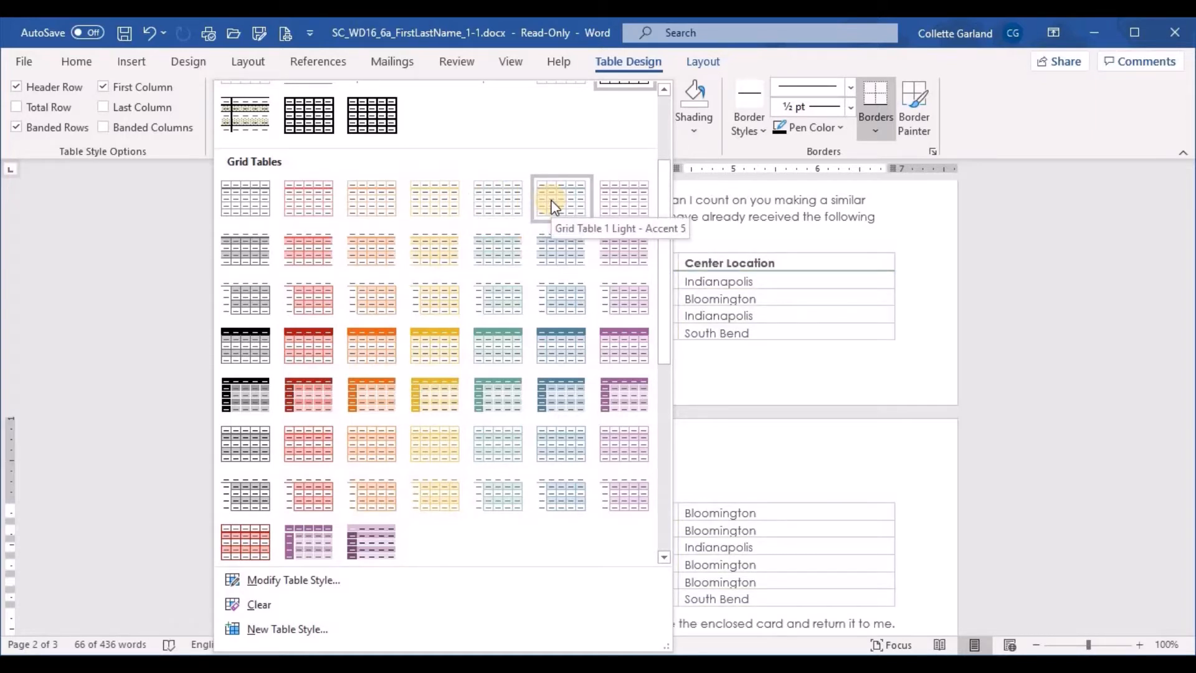
click(541, 339)
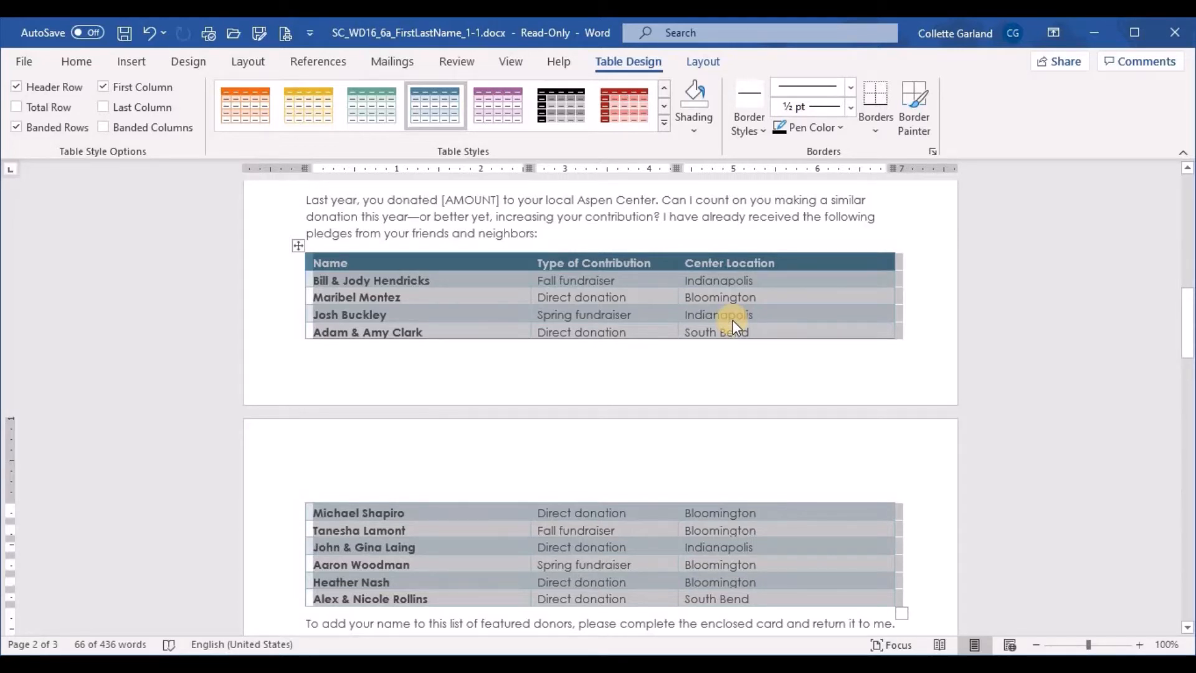
click(600, 234)
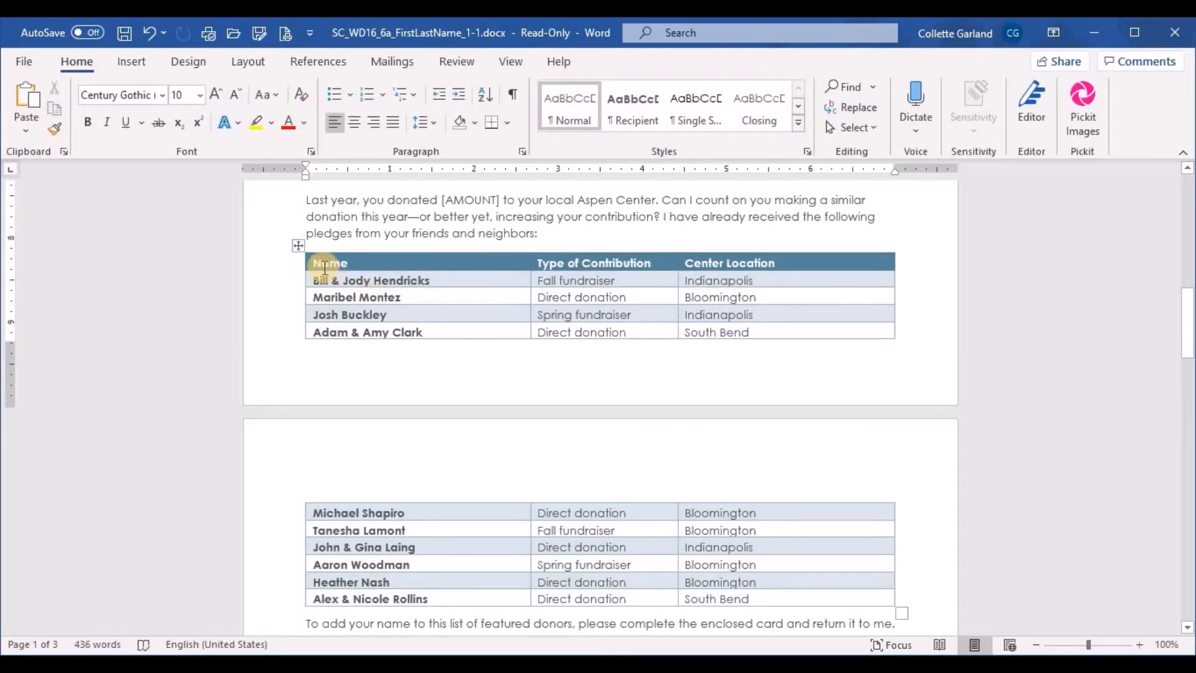
AutoFit the whole donor table's columns to their contents
click(299, 249)
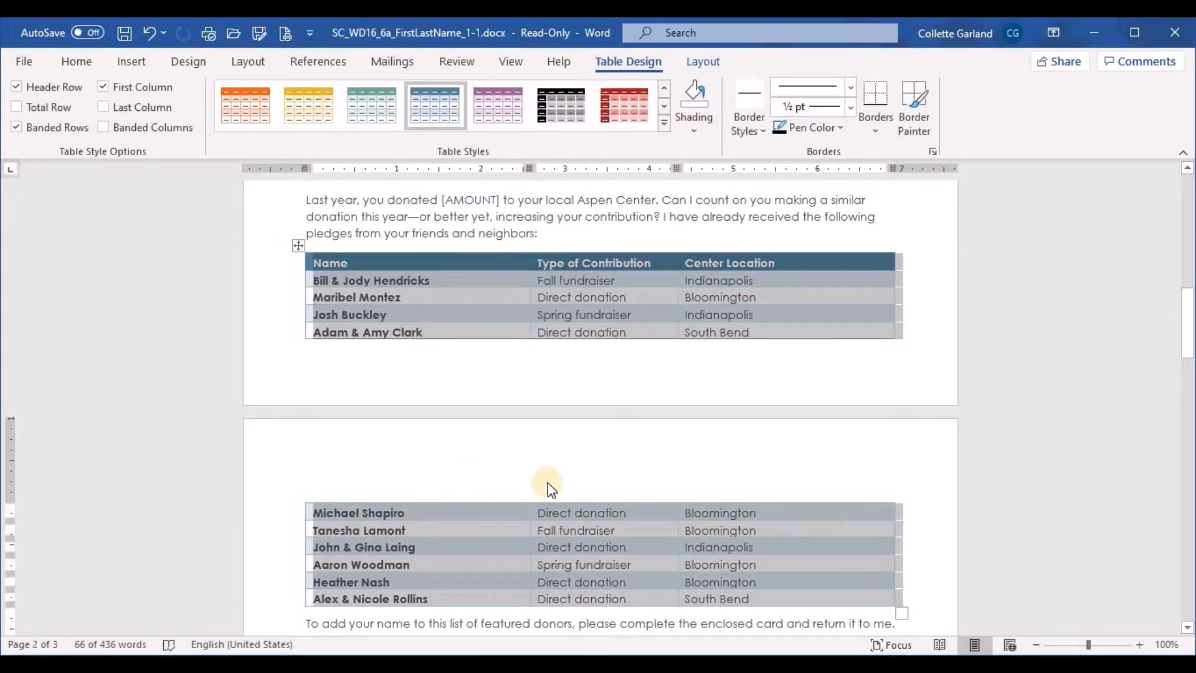
click(709, 62)
click(555, 125)
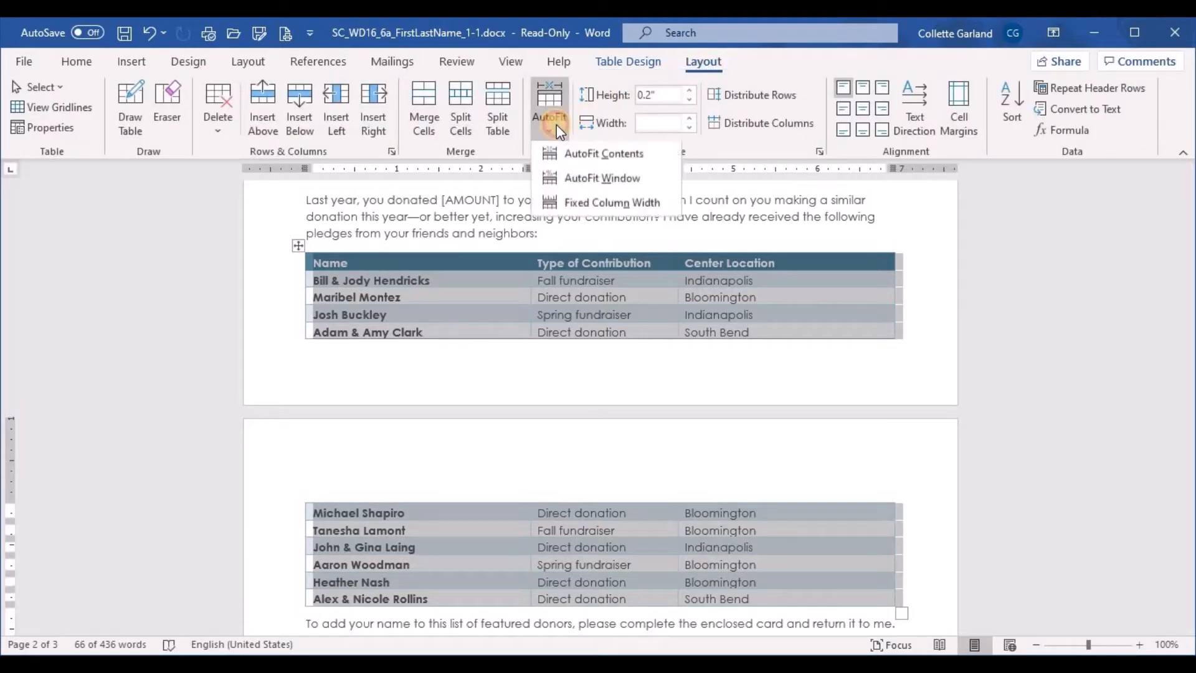
click(571, 155)
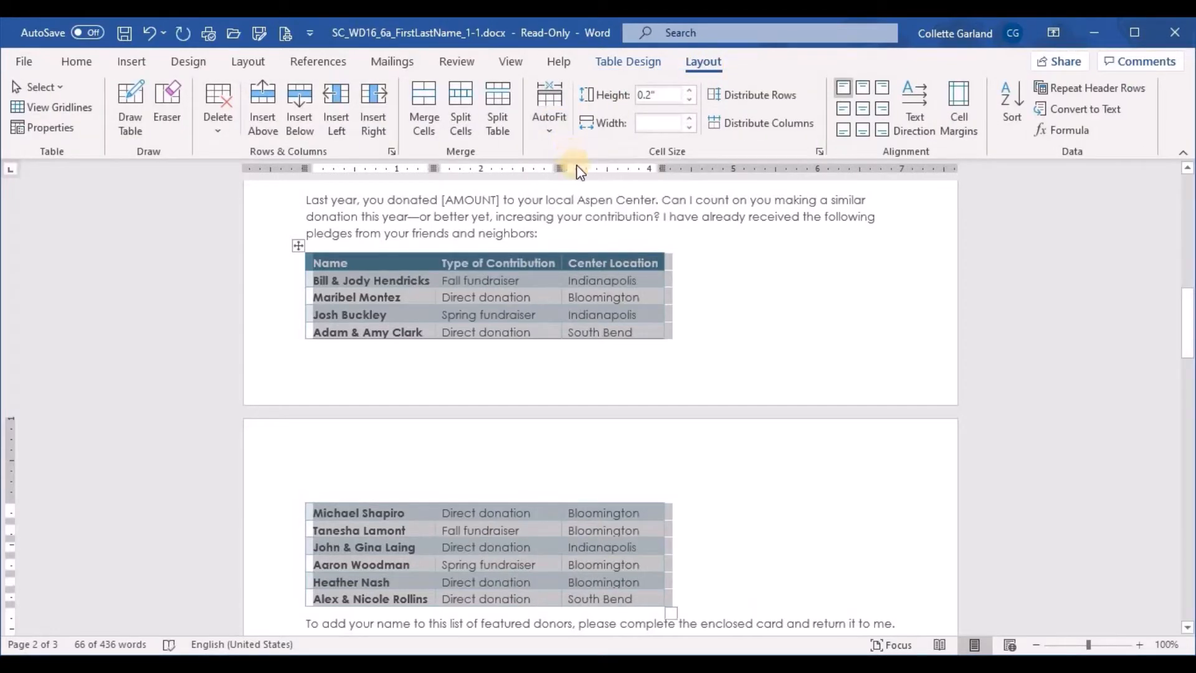
click(783, 302)
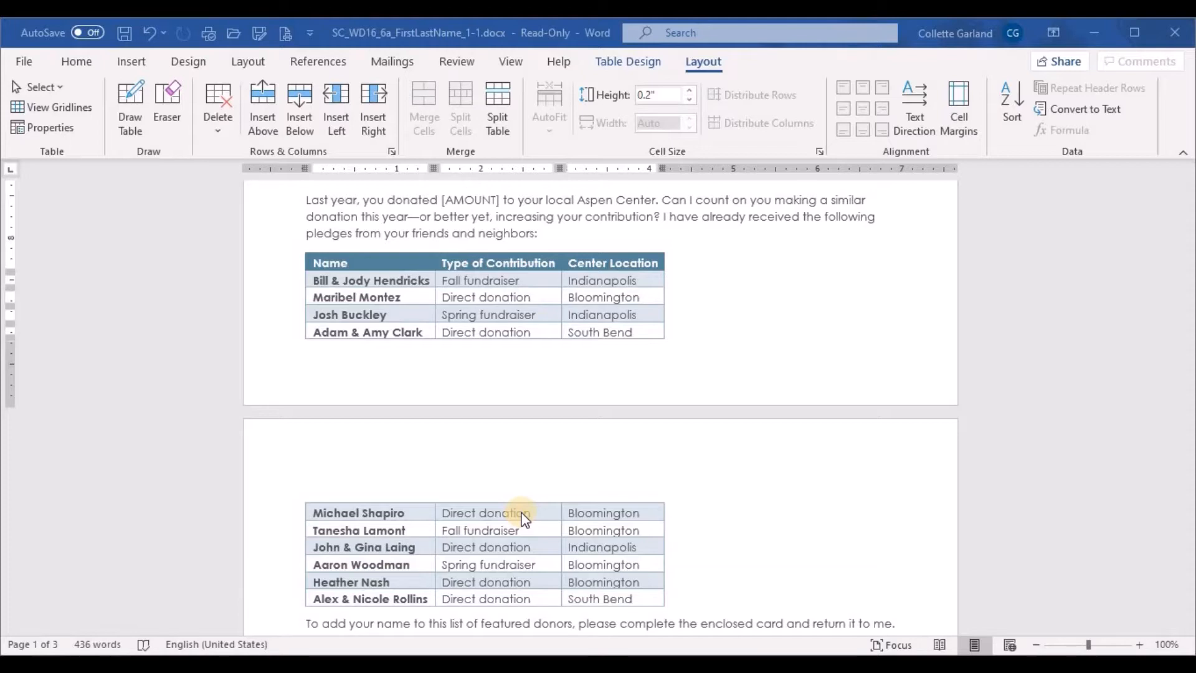
Make the donor table's header row repeat at the start of each page
click(619, 264)
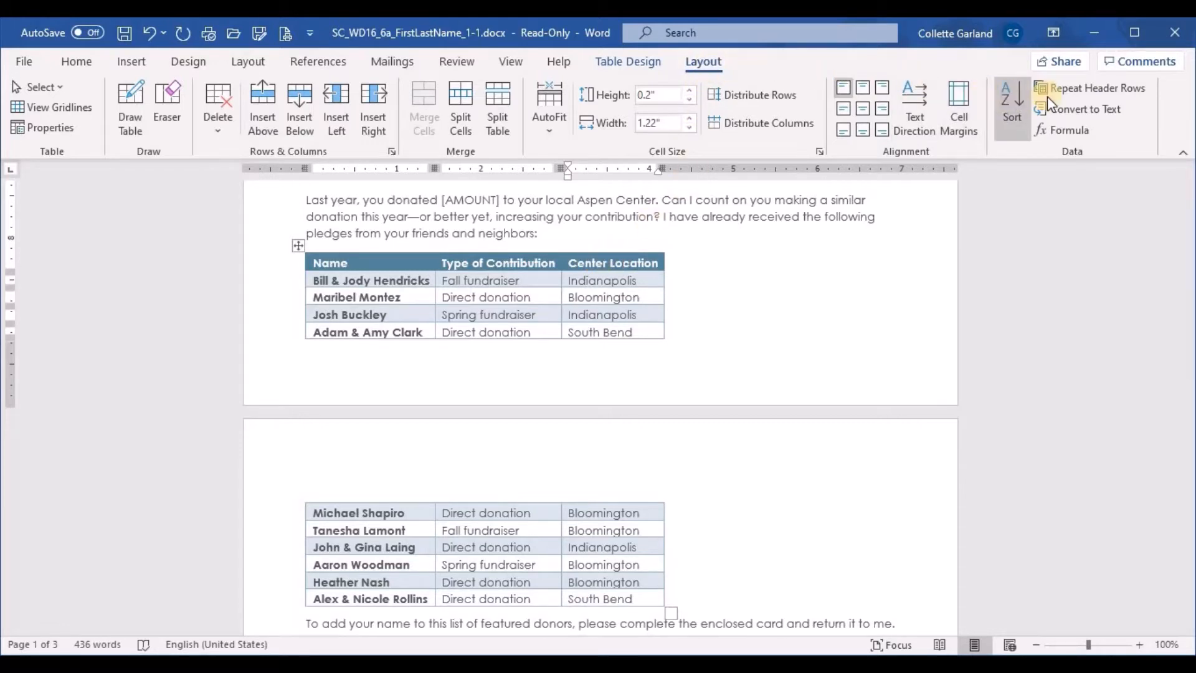
click(1090, 87)
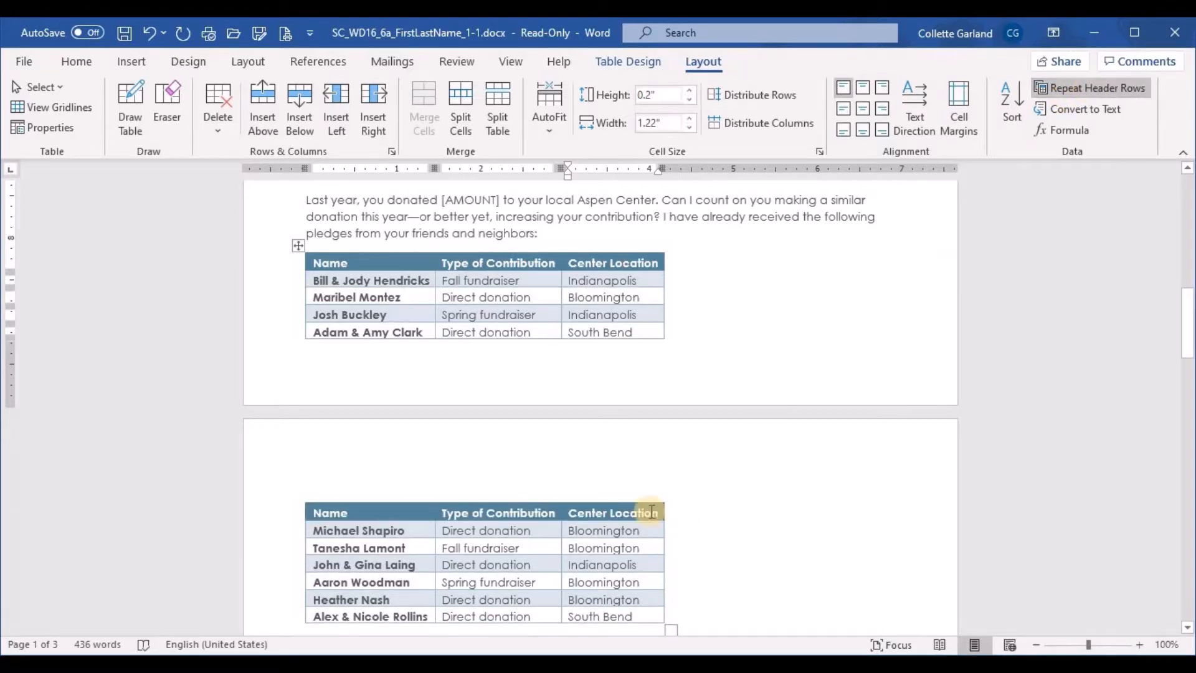
click(657, 512)
click(657, 265)
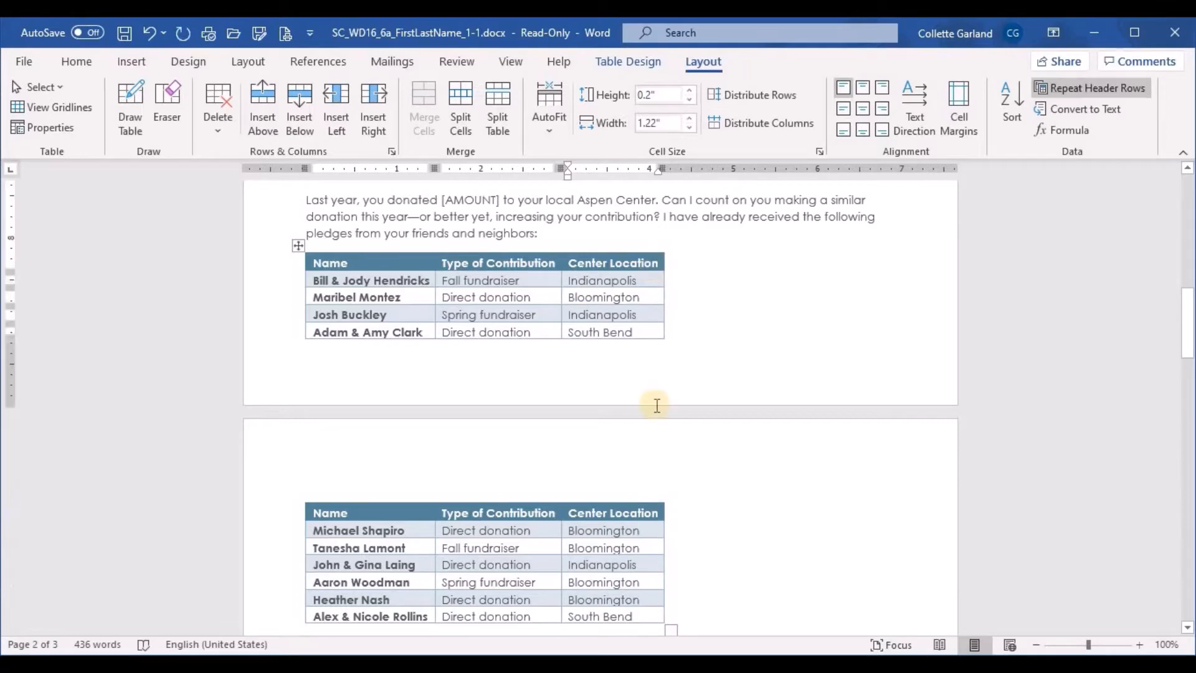
click(655, 507)
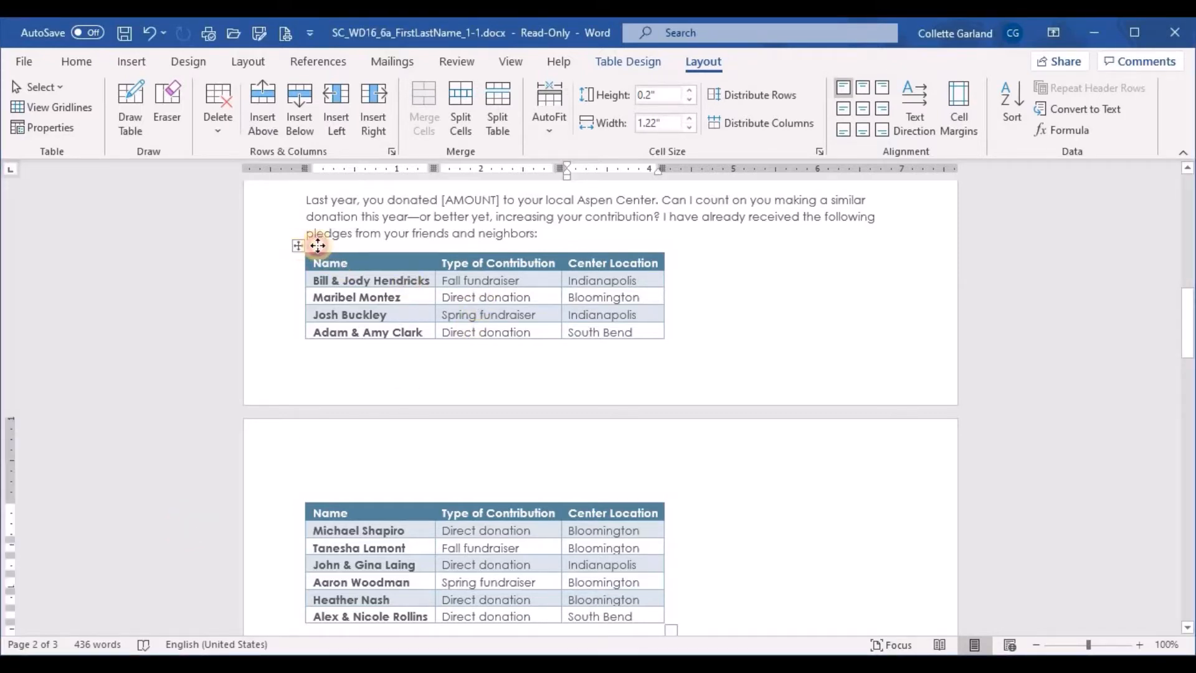
Sort the whole donor table by Type of Contribution, then by Center Location, both in ascending order
click(298, 245)
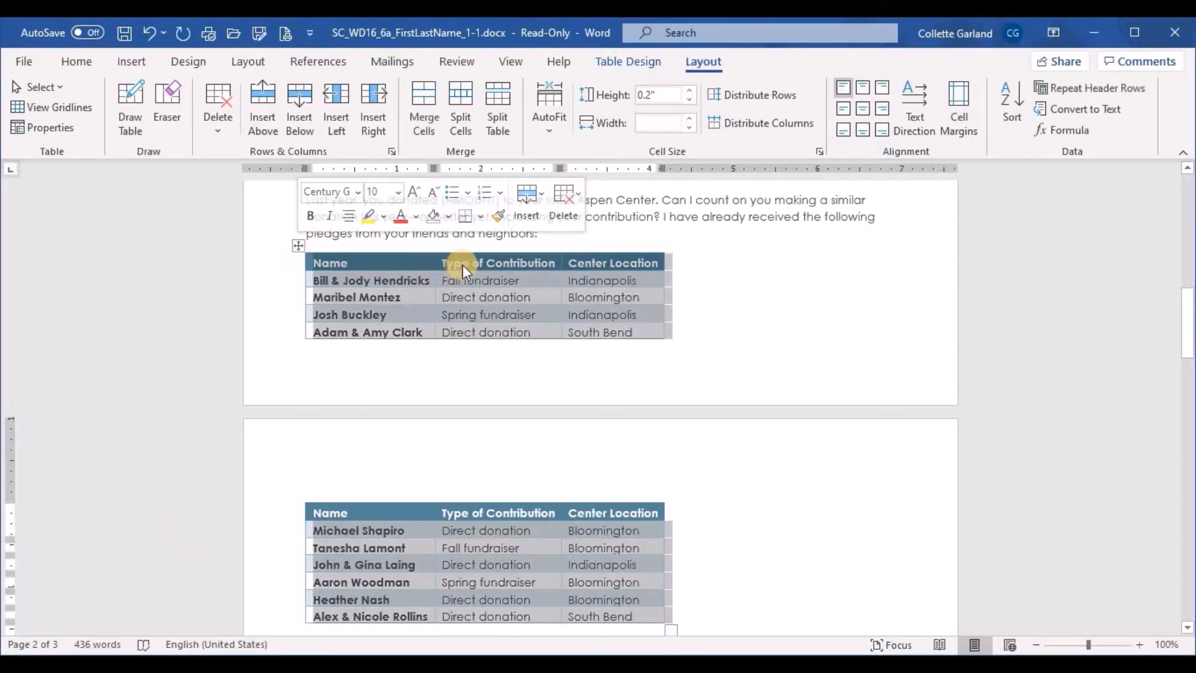
click(1014, 105)
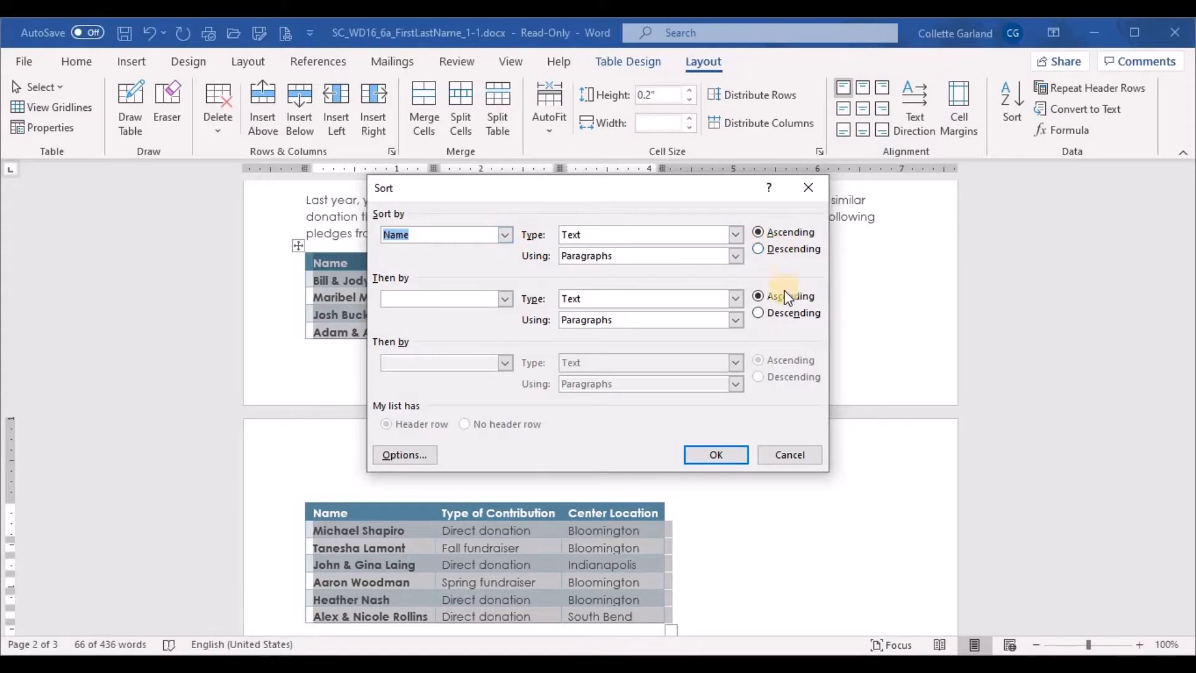
click(504, 237)
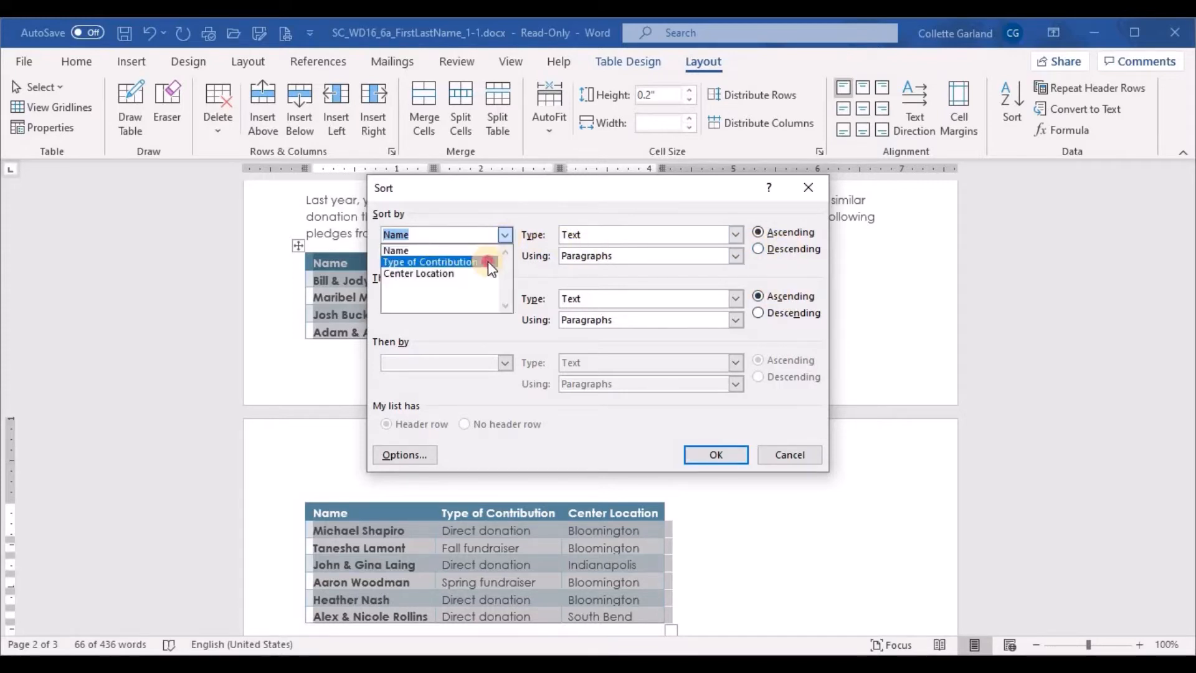
click(488, 261)
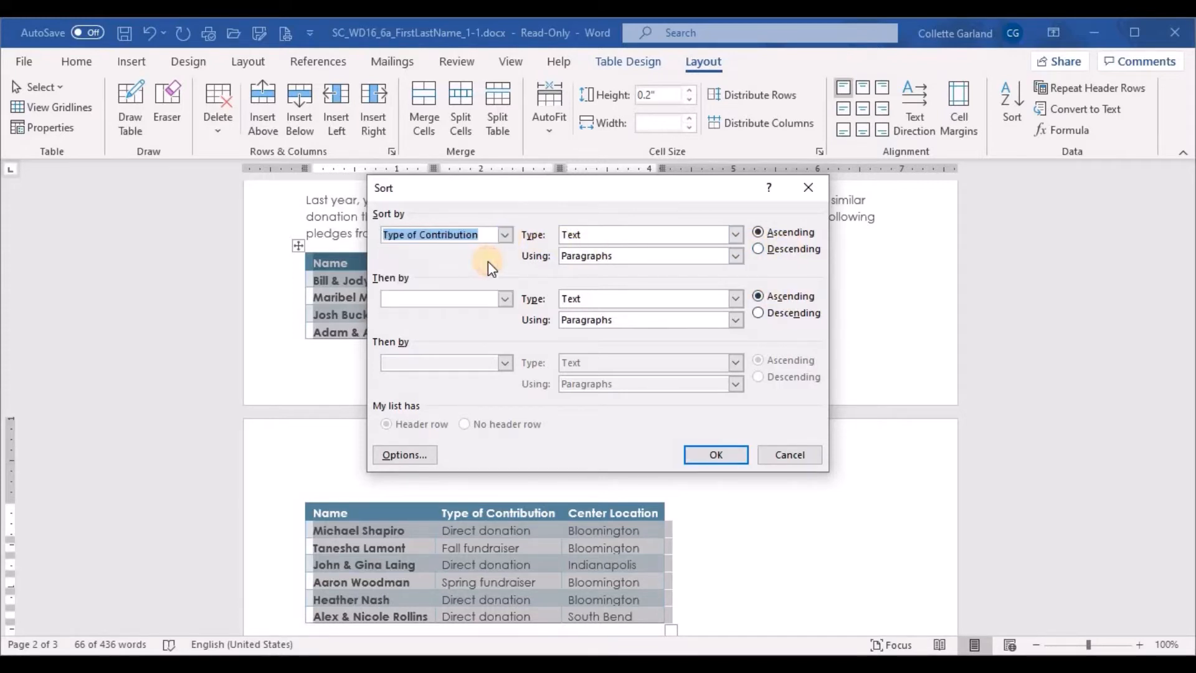
click(505, 299)
click(480, 347)
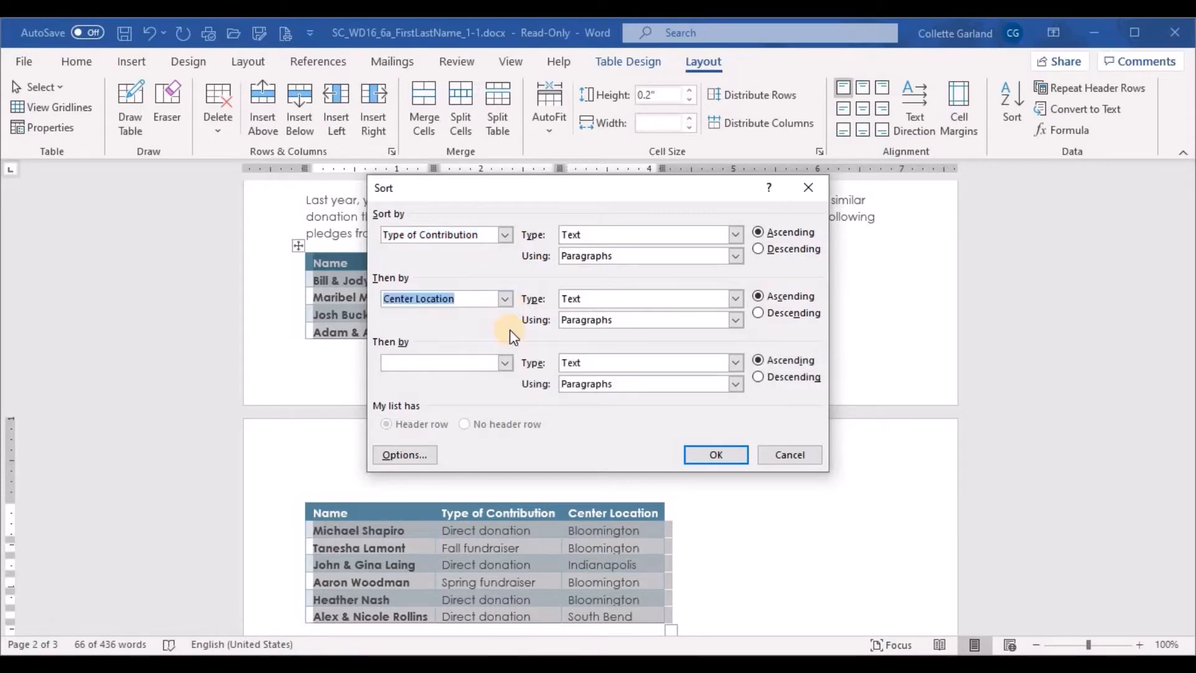
click(698, 458)
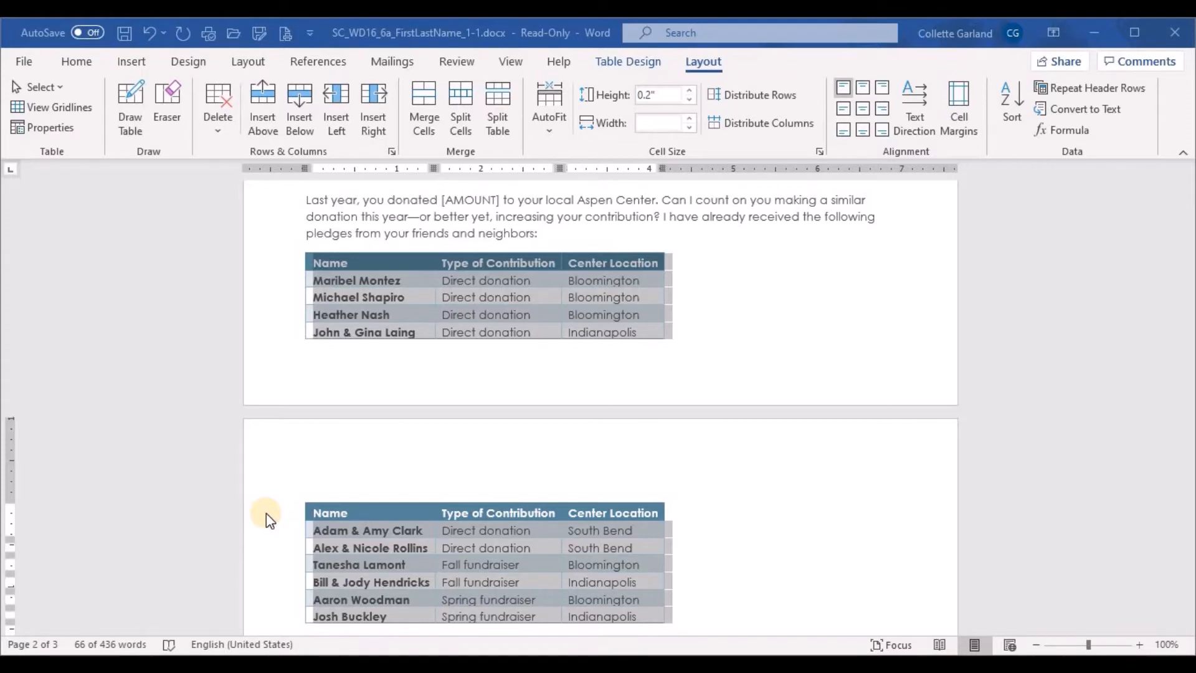
click(835, 307)
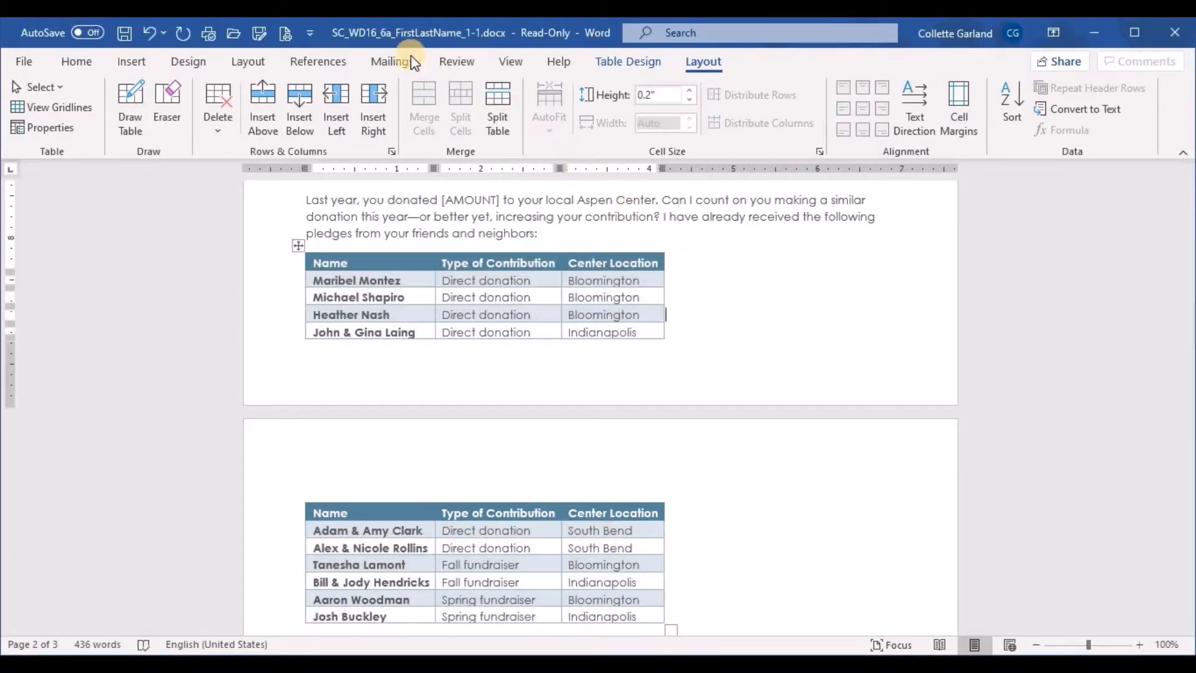
Start the step-by-step mail merge wizard for letters, using the current document as the starting document
click(406, 61)
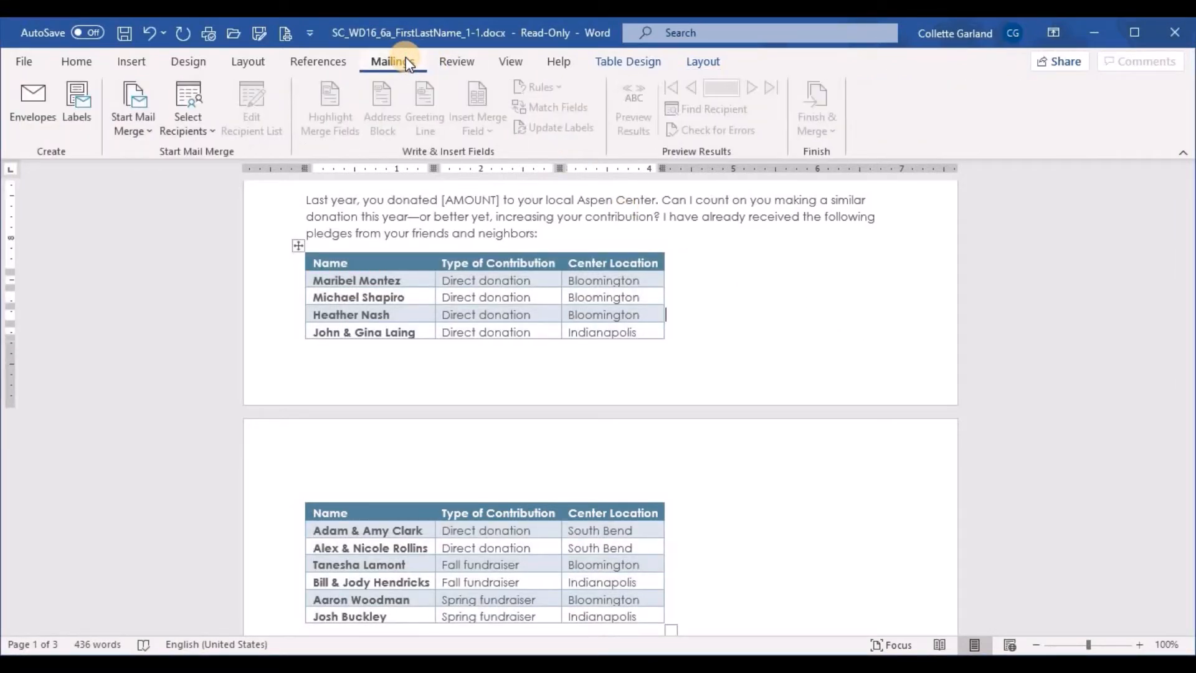
scroll(623, 280, up, 3)
click(585, 324)
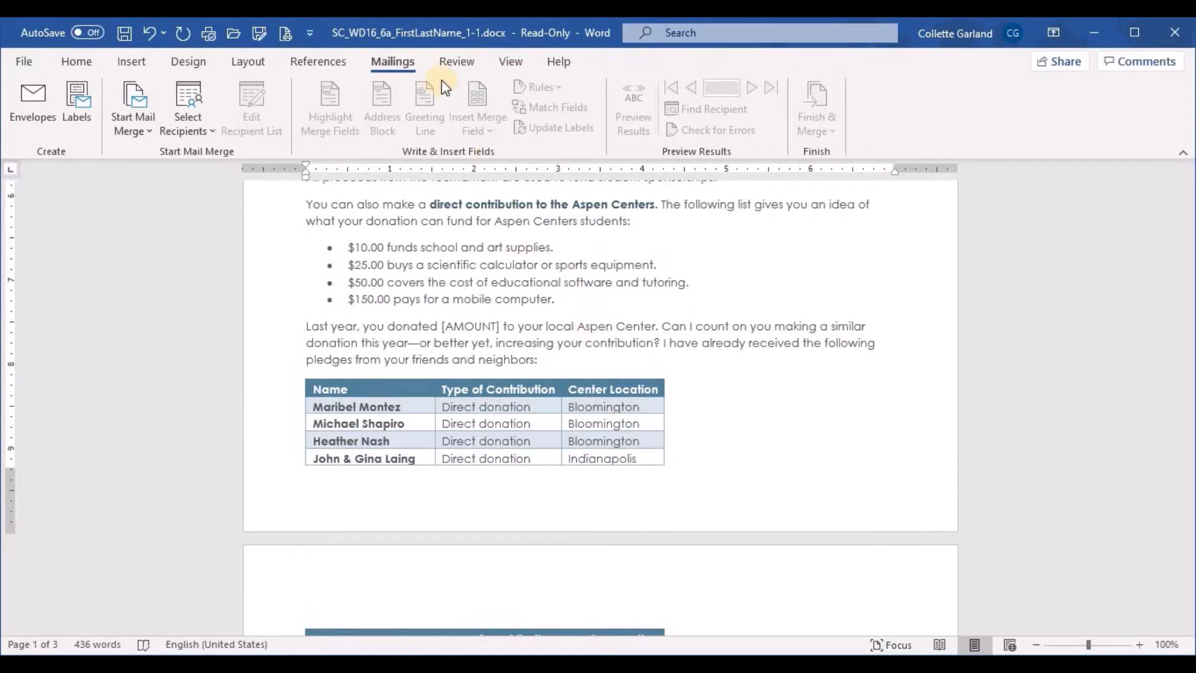
click(152, 135)
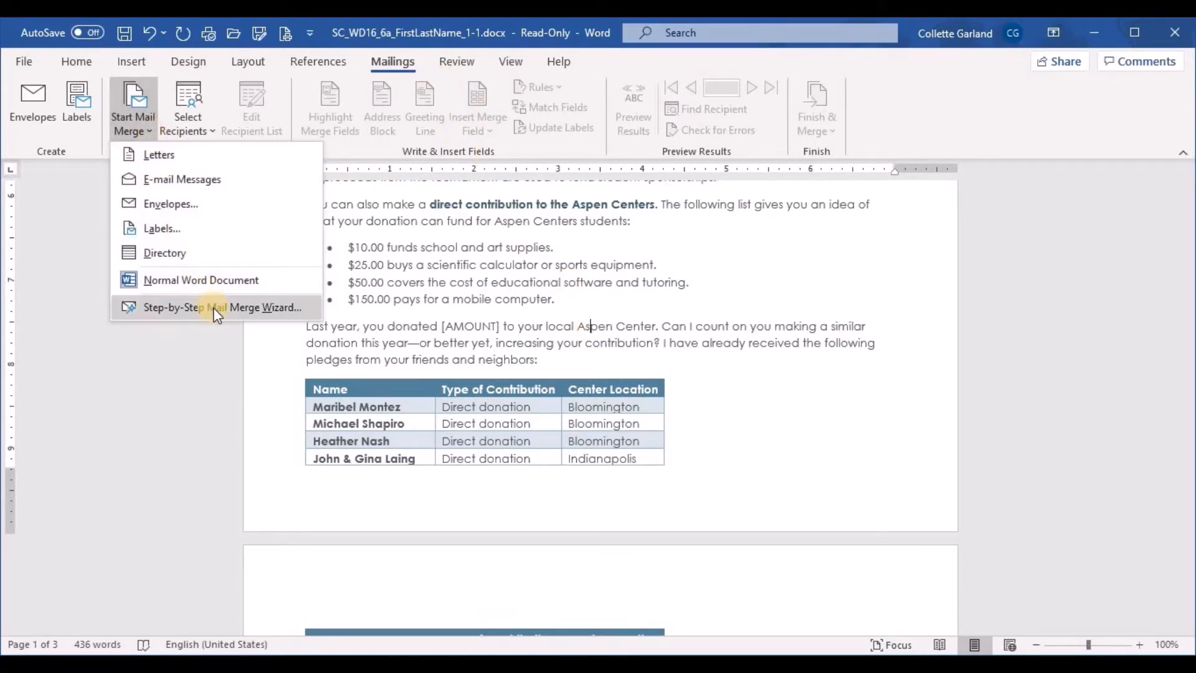
click(216, 311)
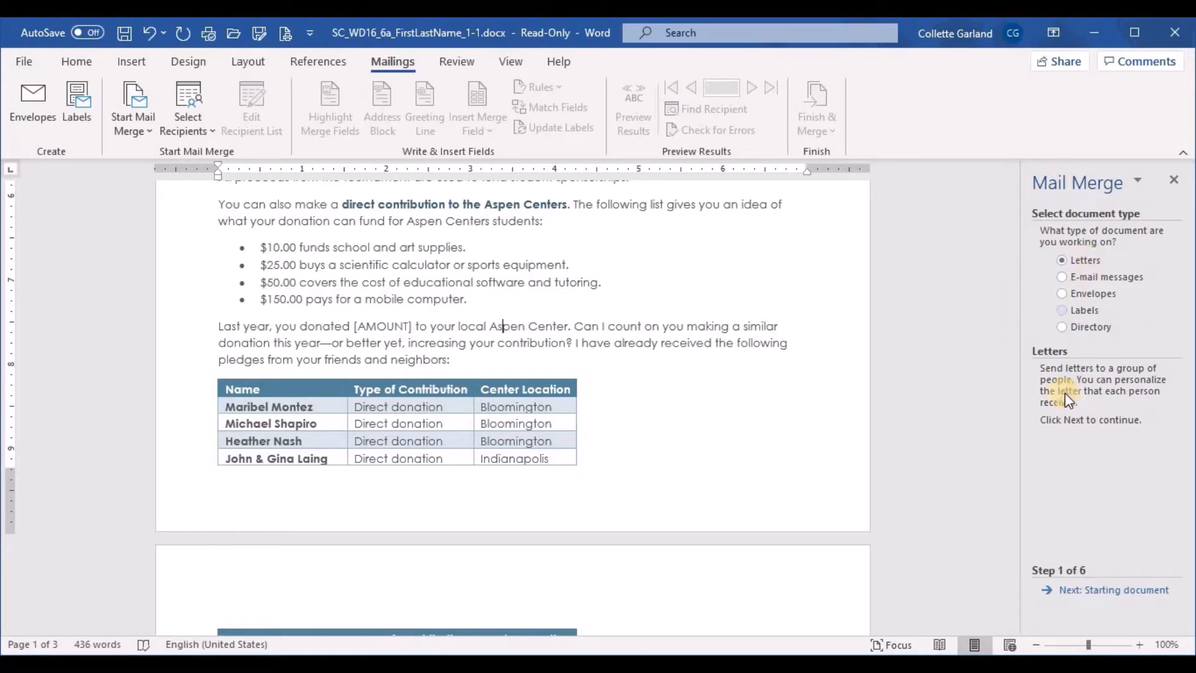
click(1091, 592)
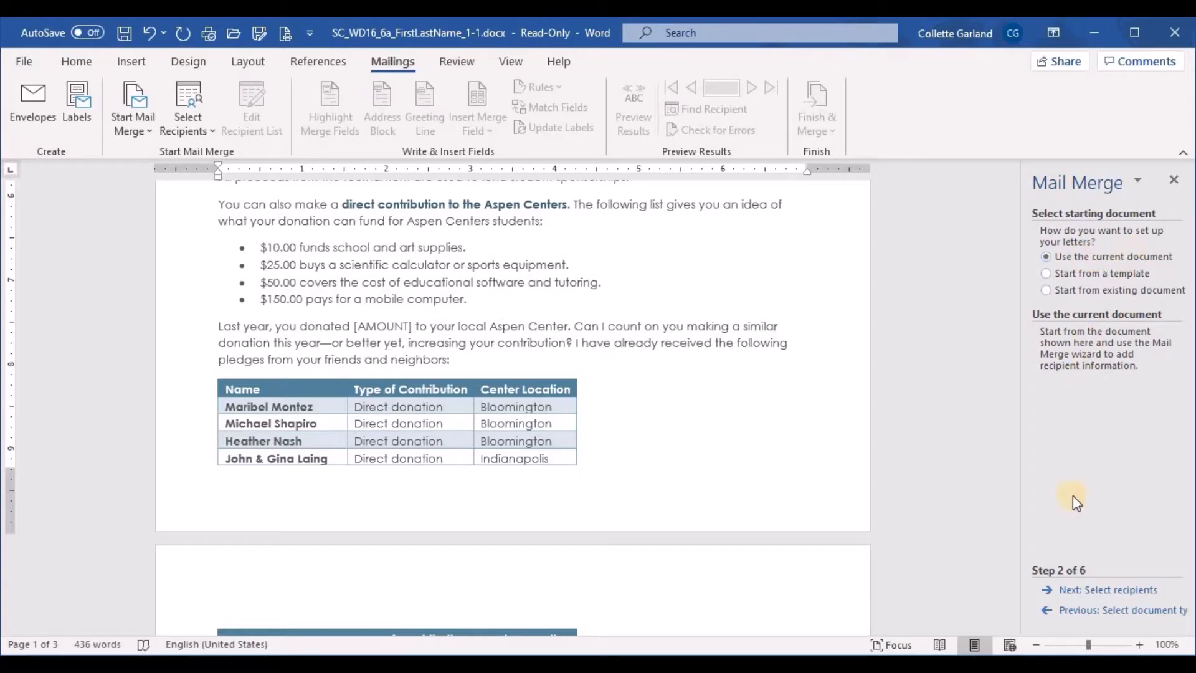
click(1087, 589)
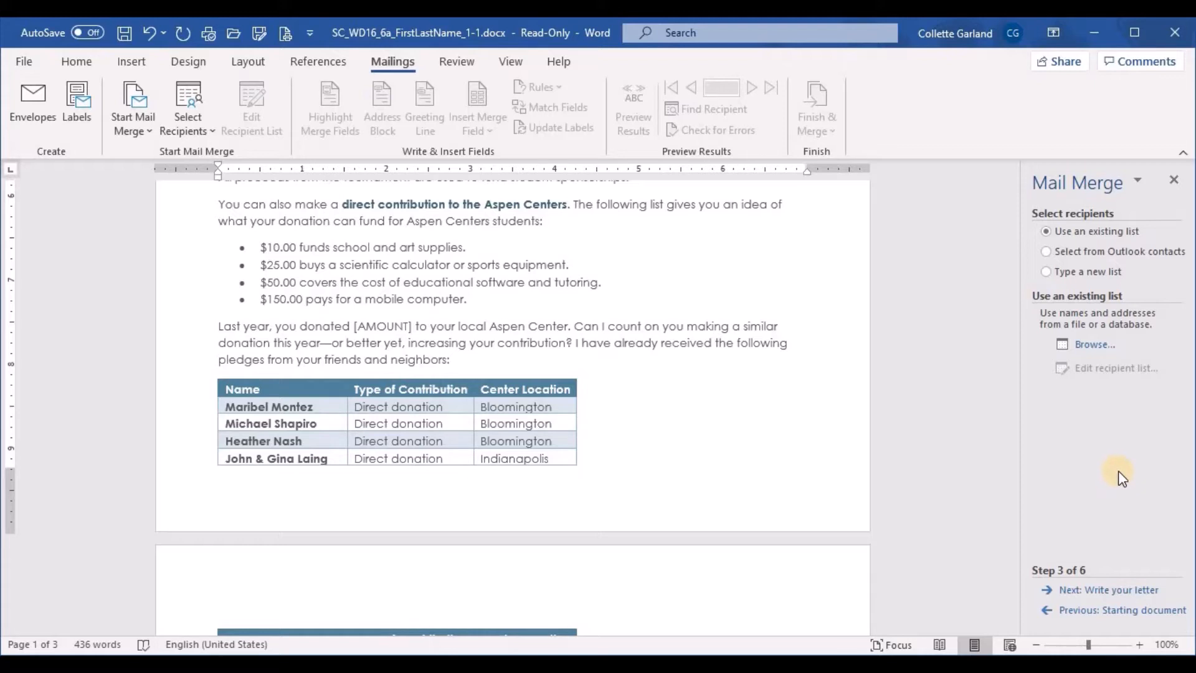
Choose to type a new recipient list for the merge and start creating it
click(1099, 274)
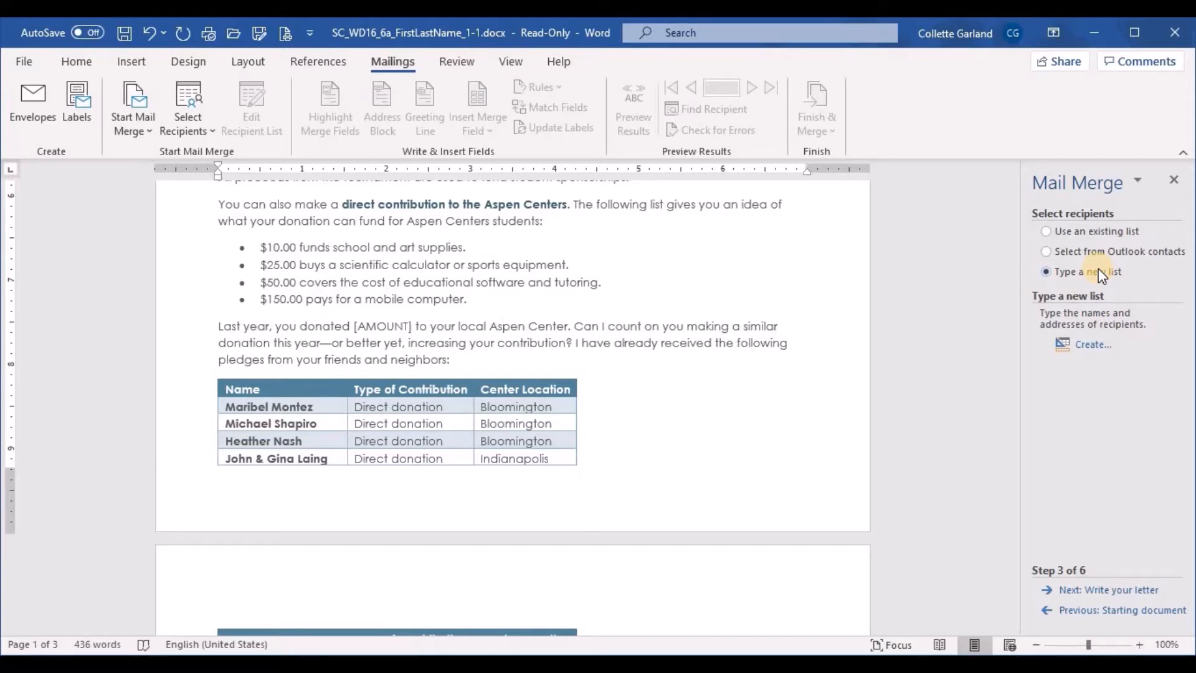
click(1088, 344)
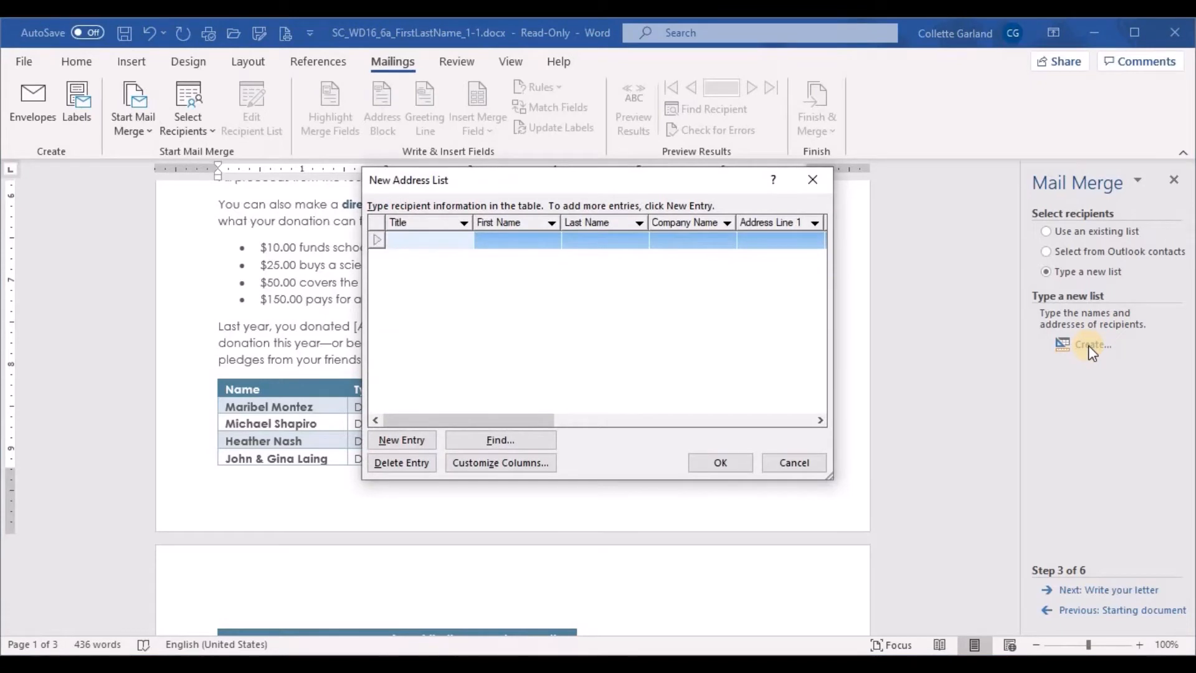
click(1090, 349)
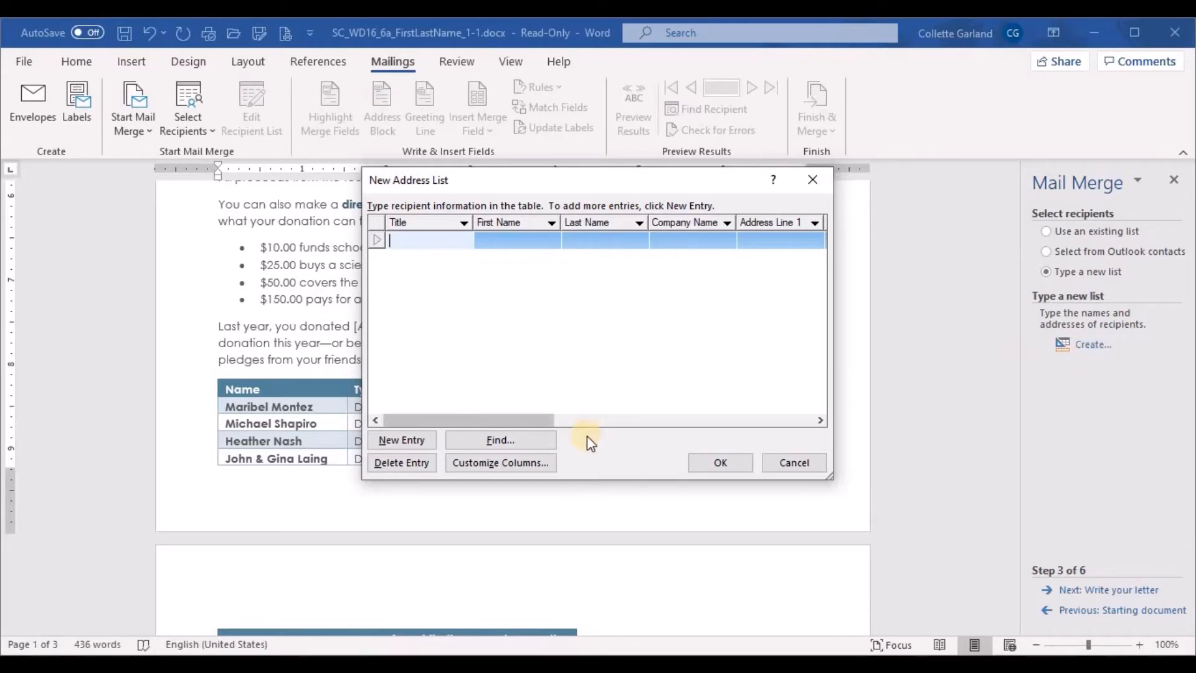
Delete the Company Name and Country or Region fields from the new address list's columns
click(539, 462)
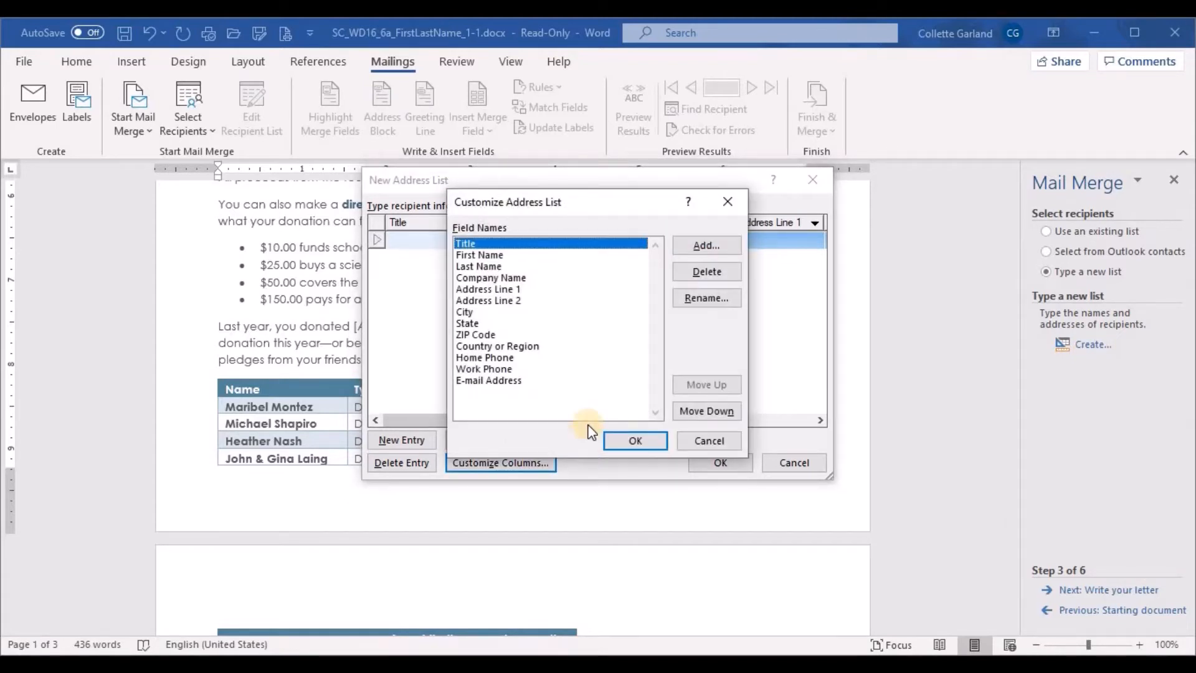
click(498, 279)
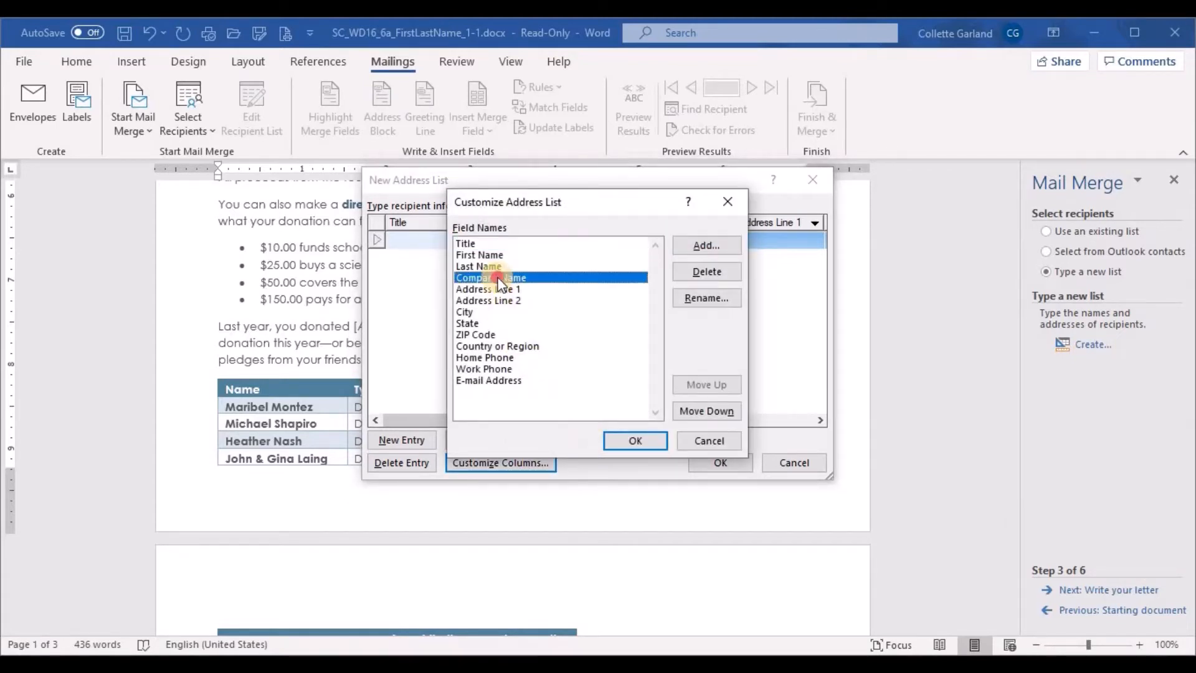
click(699, 278)
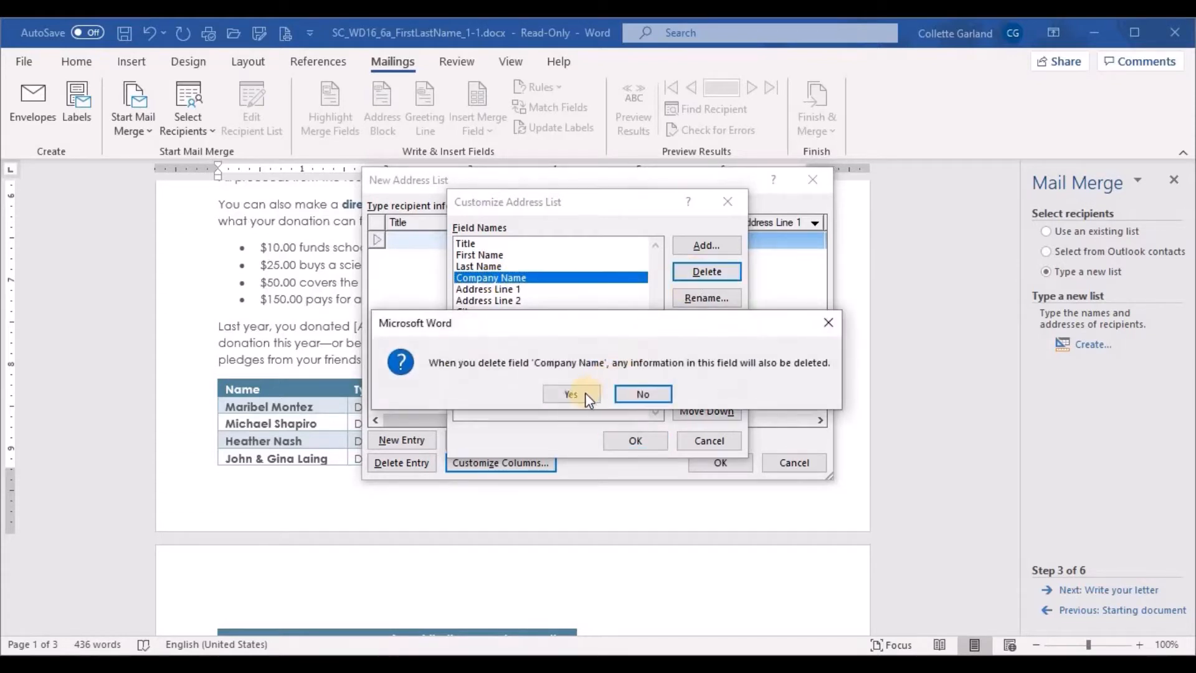
click(585, 393)
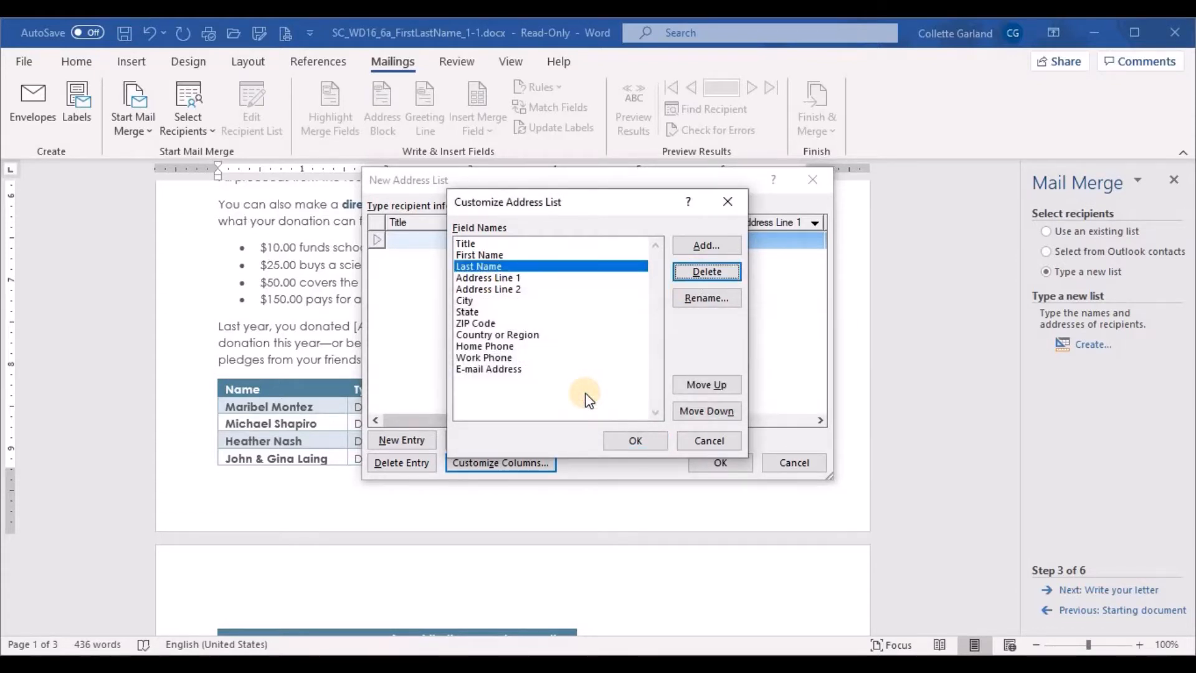
click(519, 335)
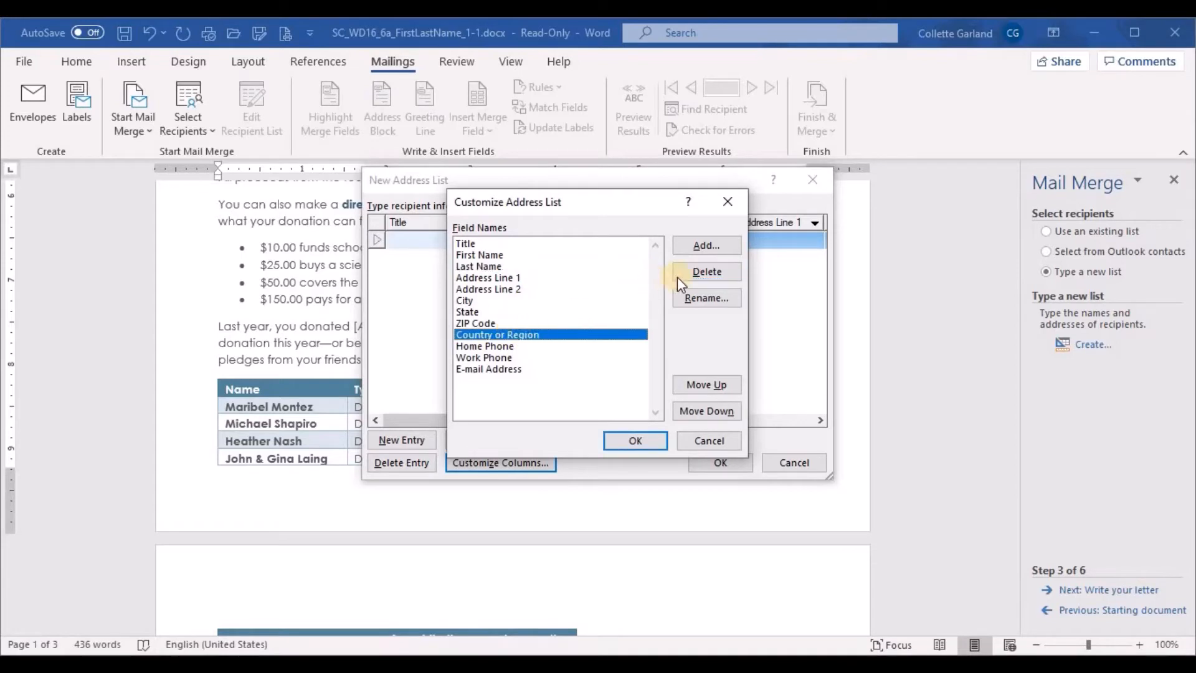
click(707, 271)
click(572, 392)
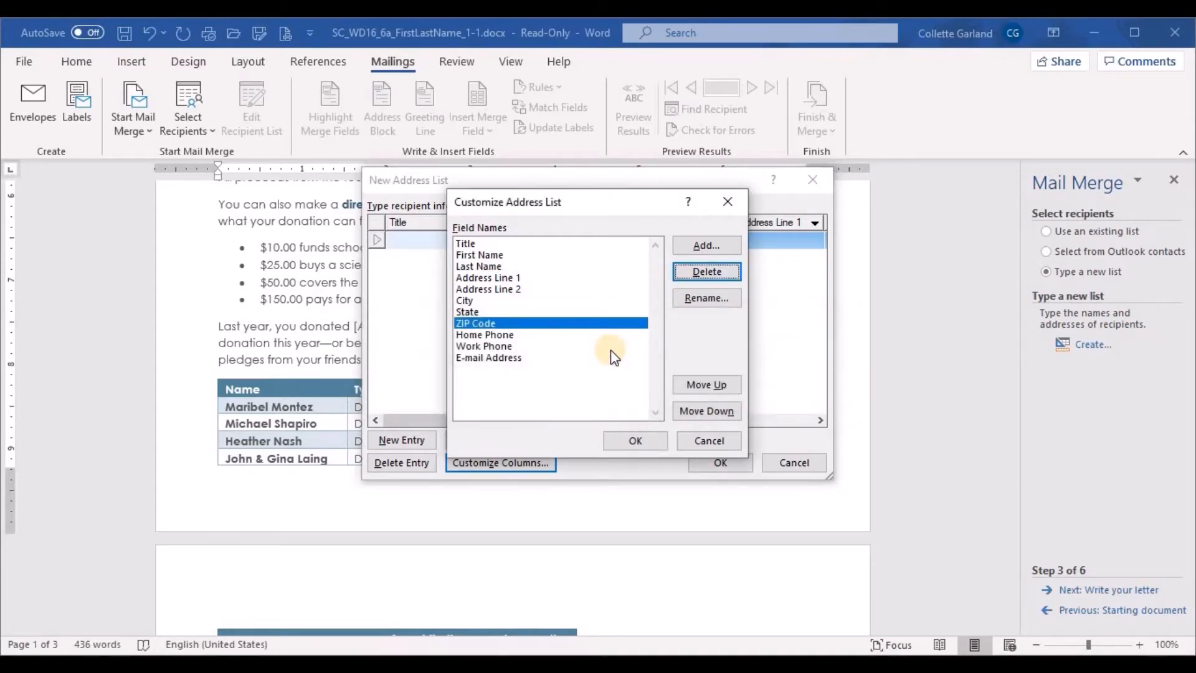
Delete the Work Phone and E-mail Address fields and apply the column changes to the address list
click(521, 347)
click(676, 278)
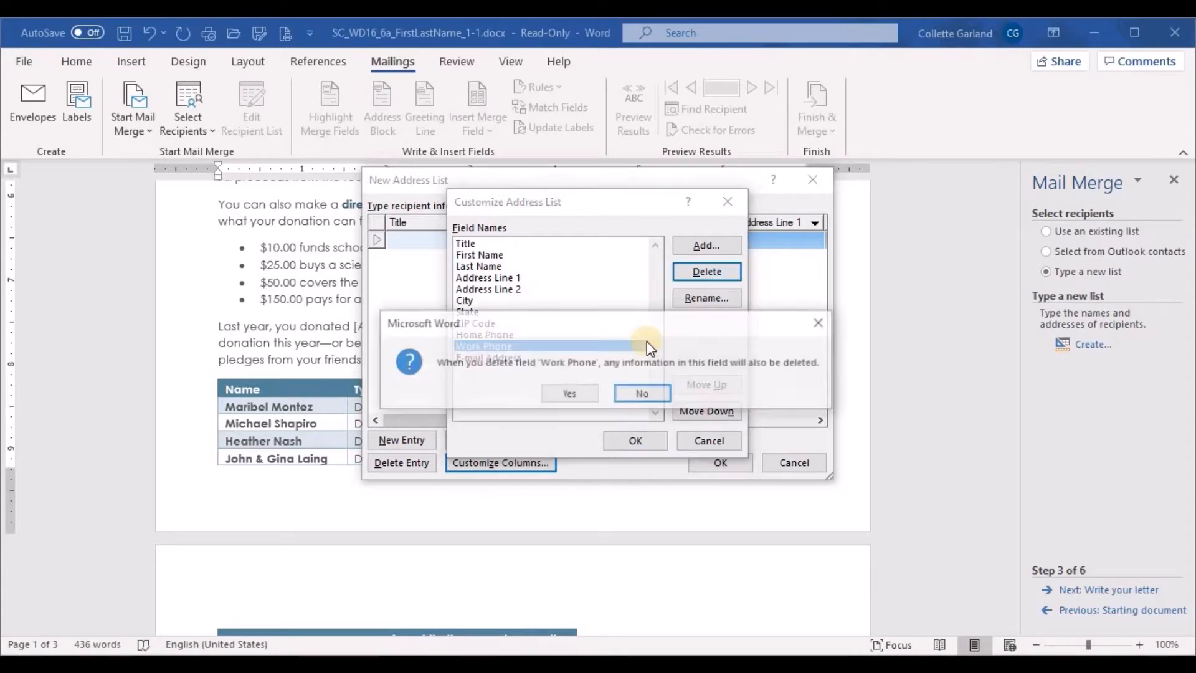
click(572, 392)
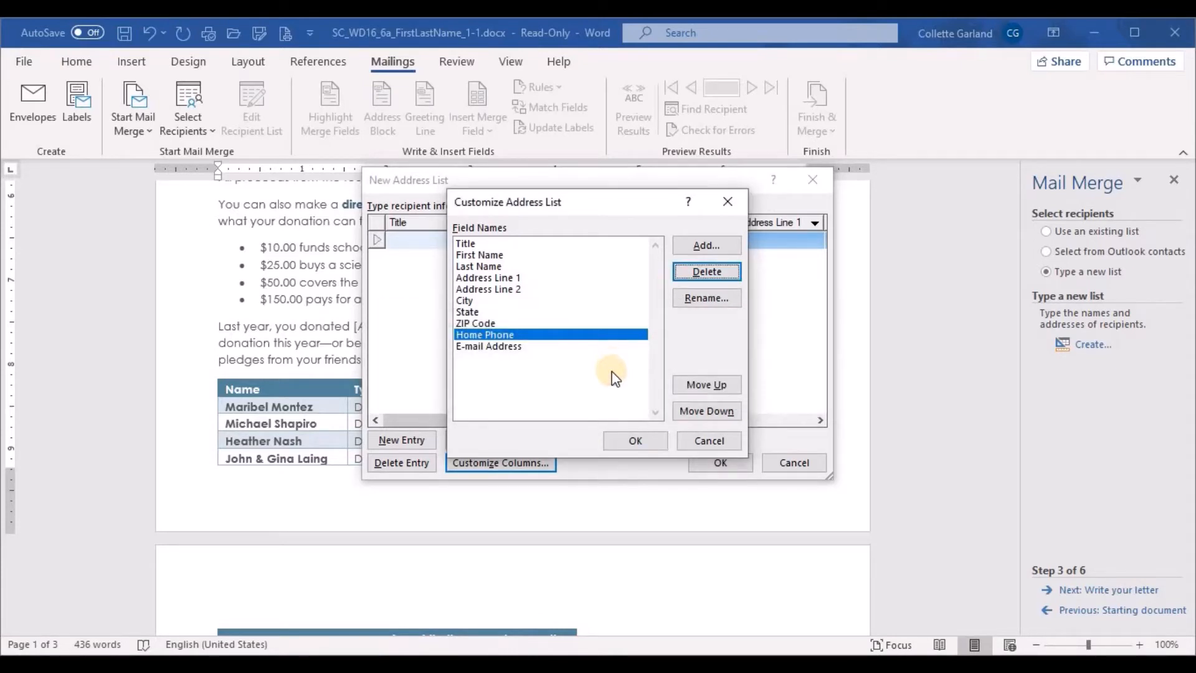
click(541, 347)
click(674, 279)
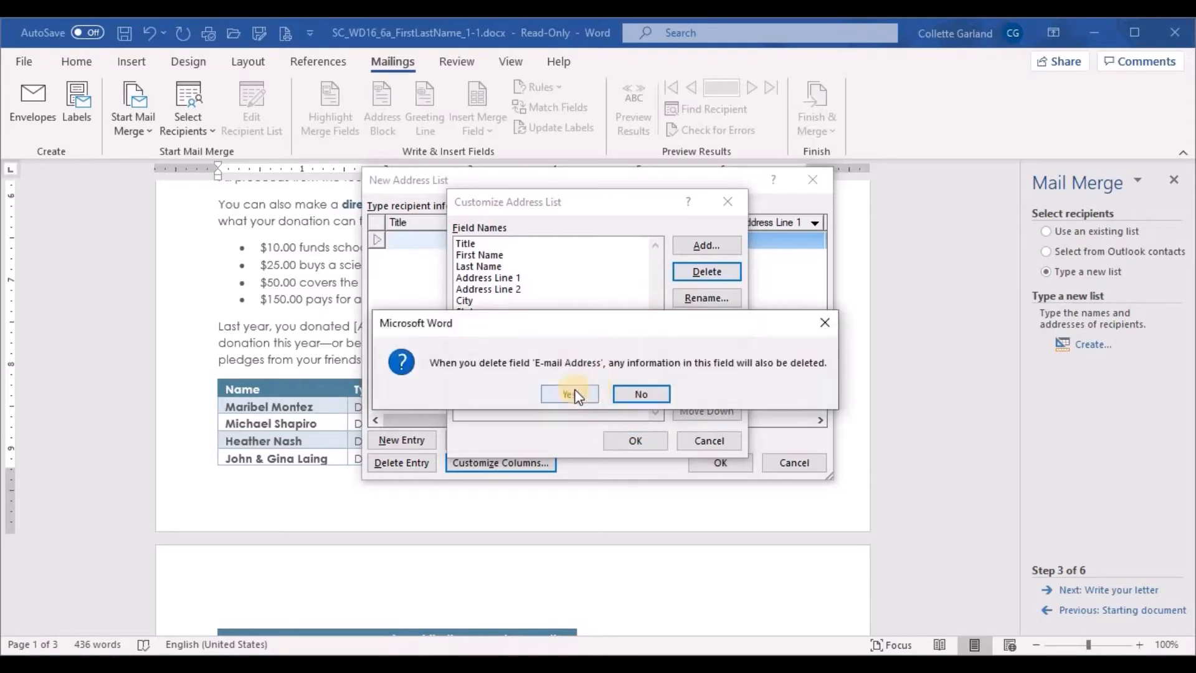
click(570, 392)
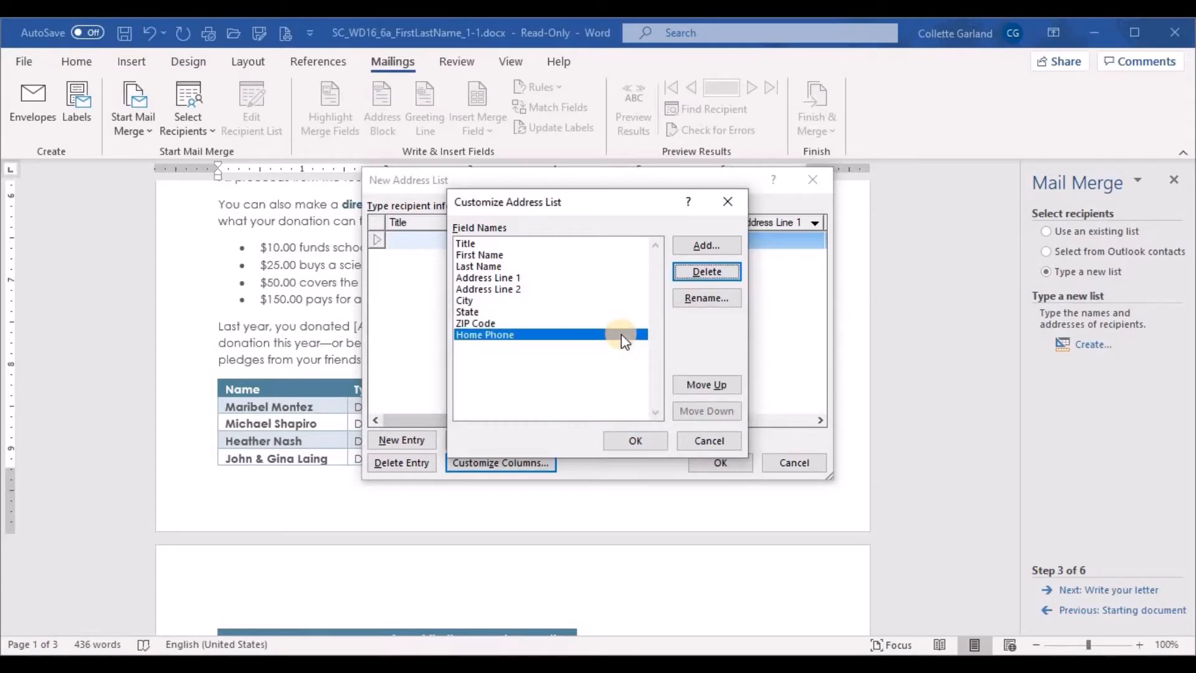
click(645, 440)
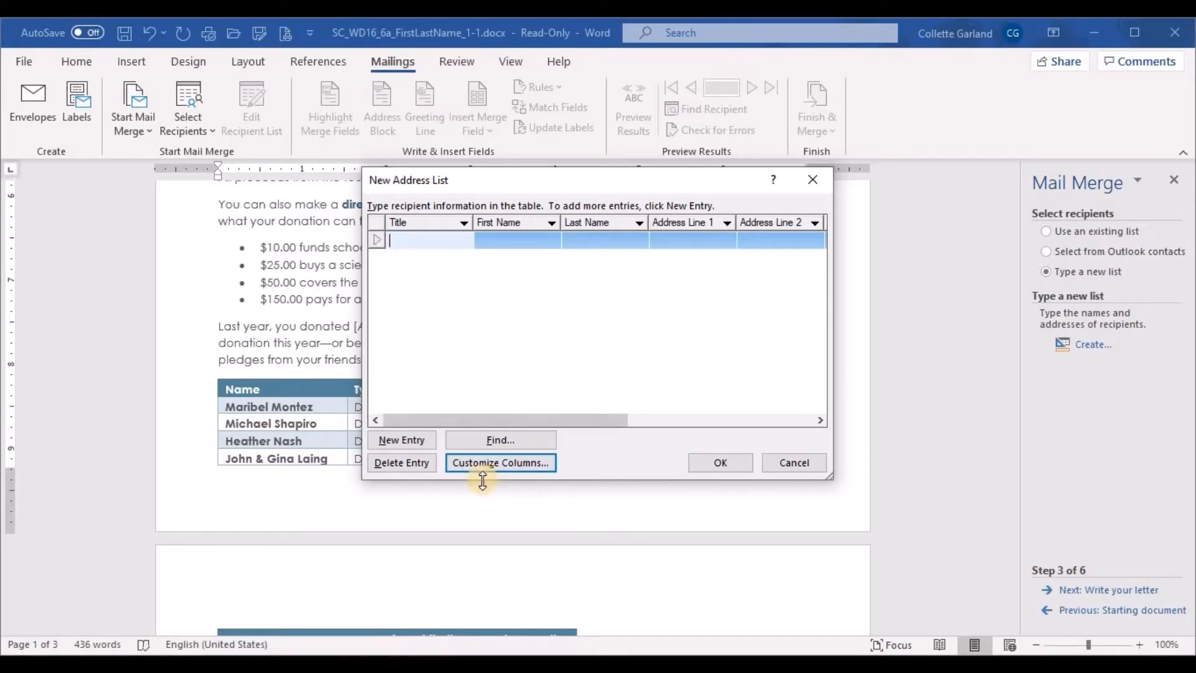
Rename the address list's Home Phone field to Mobile Phone
click(494, 463)
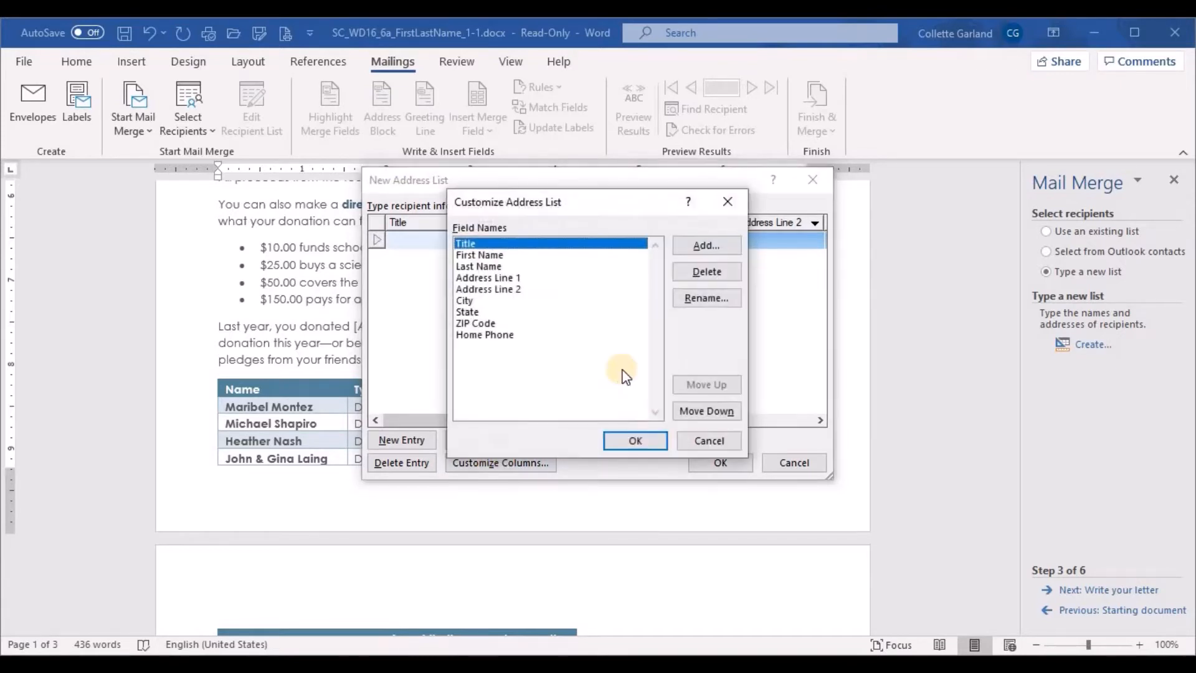
click(490, 335)
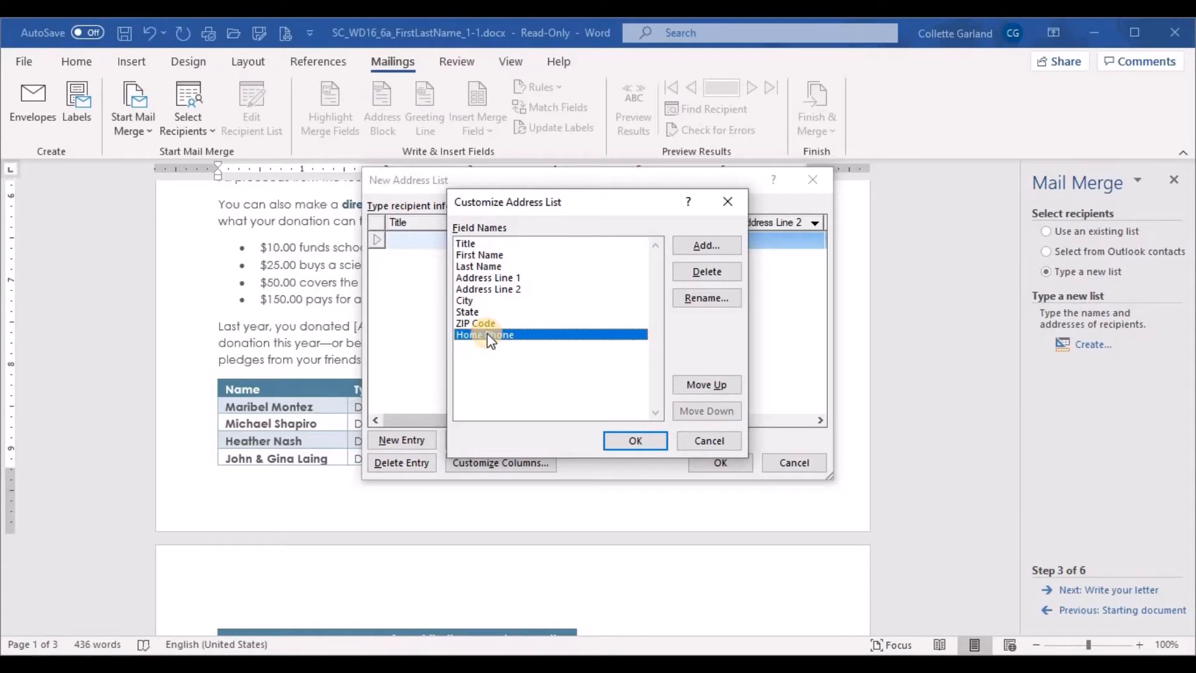
click(702, 297)
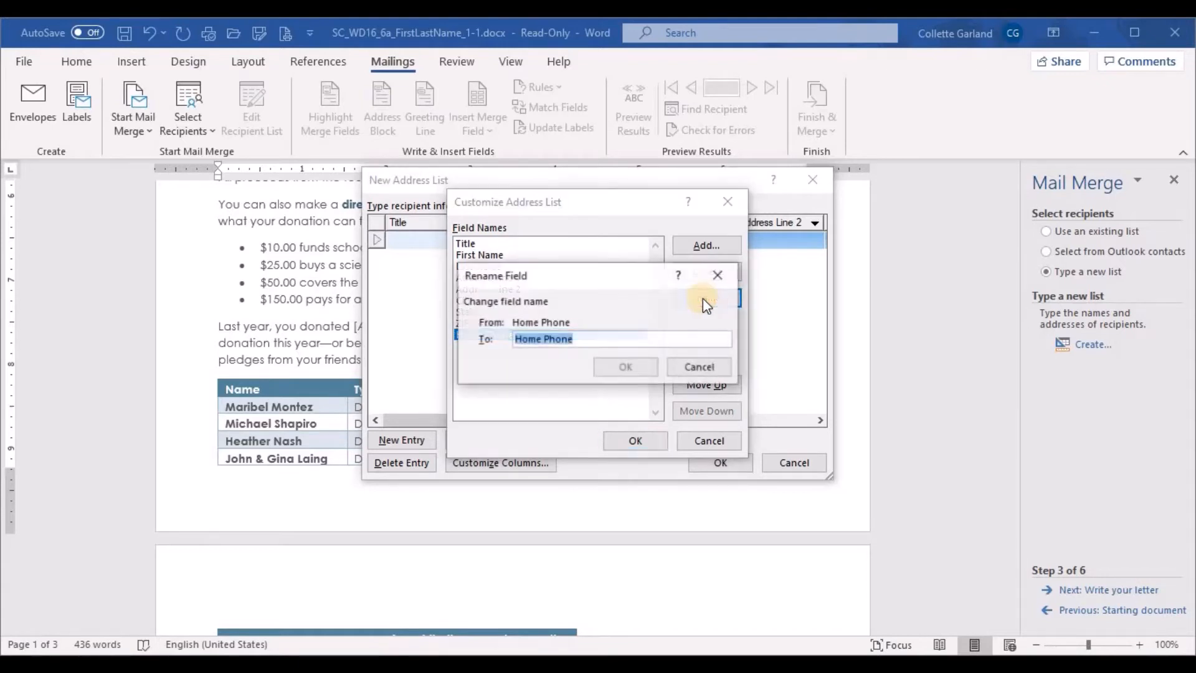
click(542, 339)
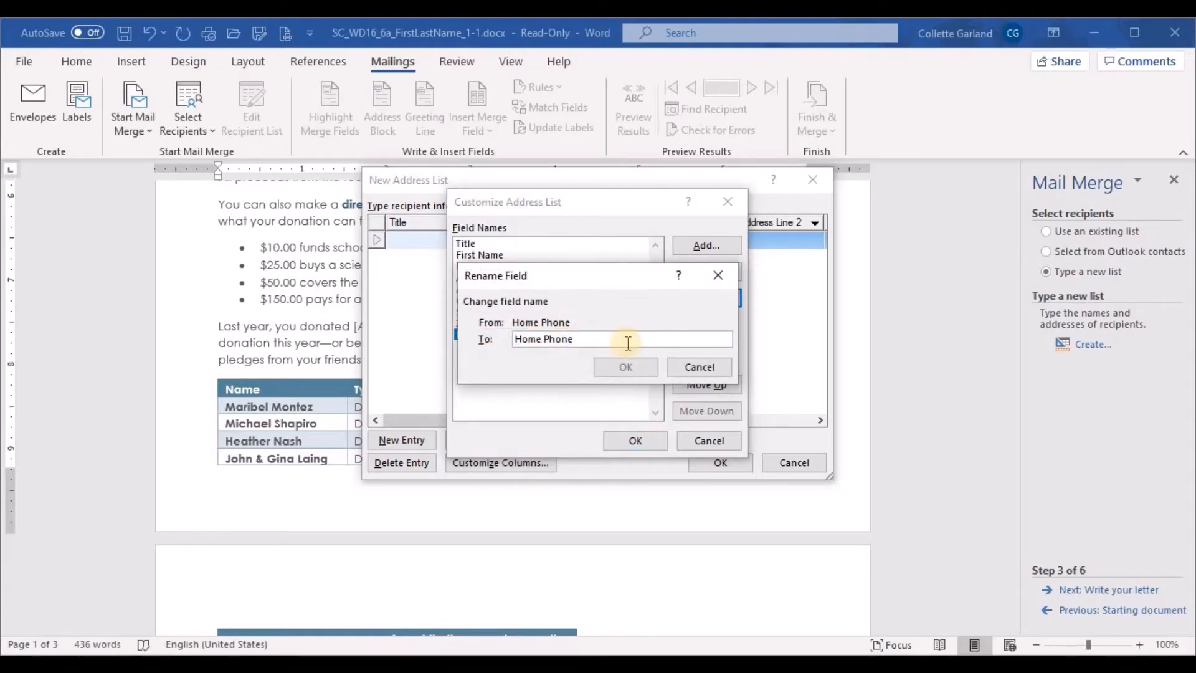
key(BackSpace)
key(BackSpace)
key(BackSpace)
key(BackSpace)
text(Moble)
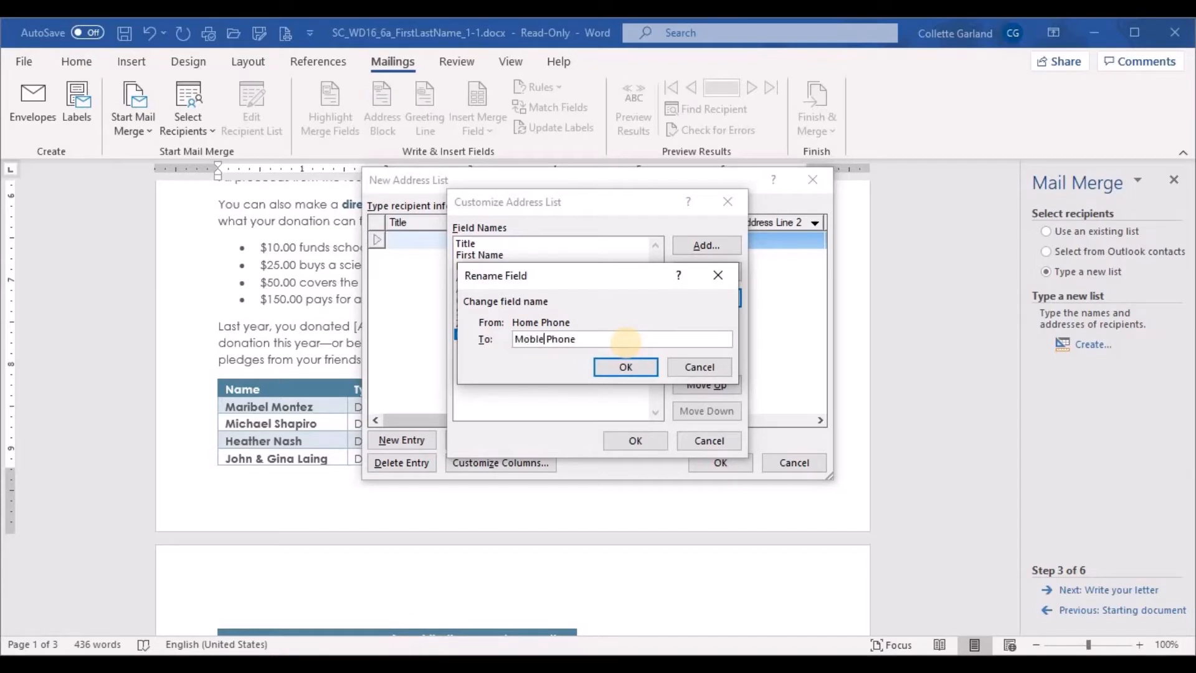
key(BackSpace)
key(BackSpace)
text(ile)
click(643, 367)
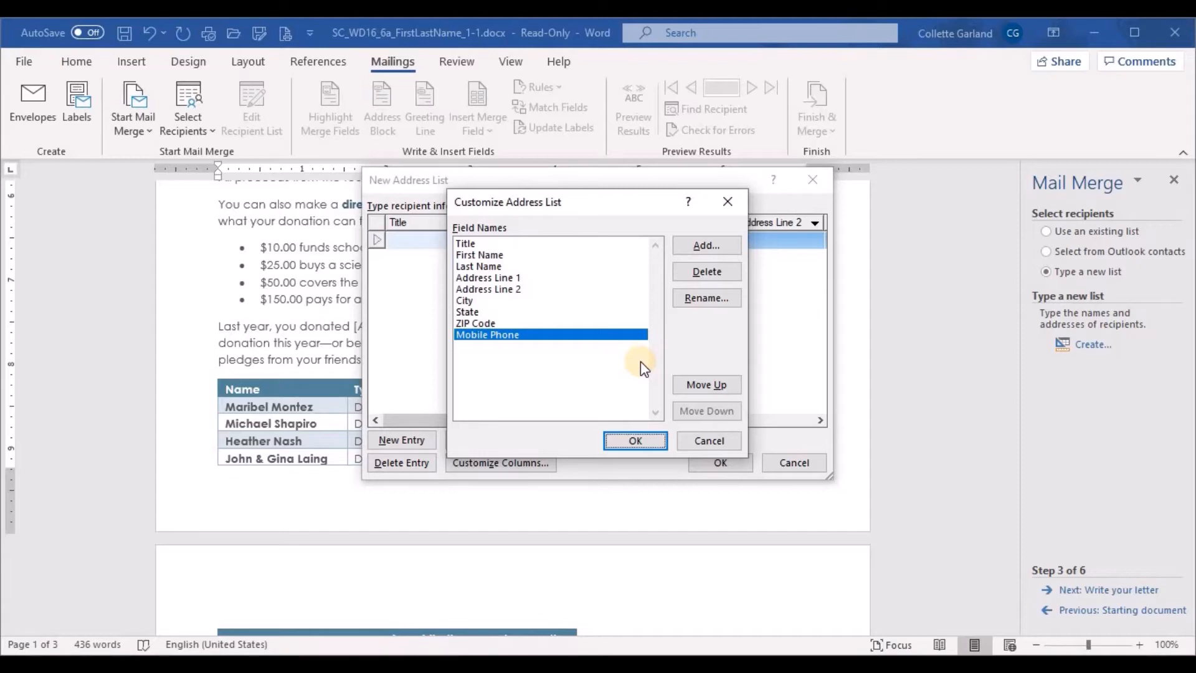
Add a field named Amount to the address list, apply the column changes and accept the list
click(710, 247)
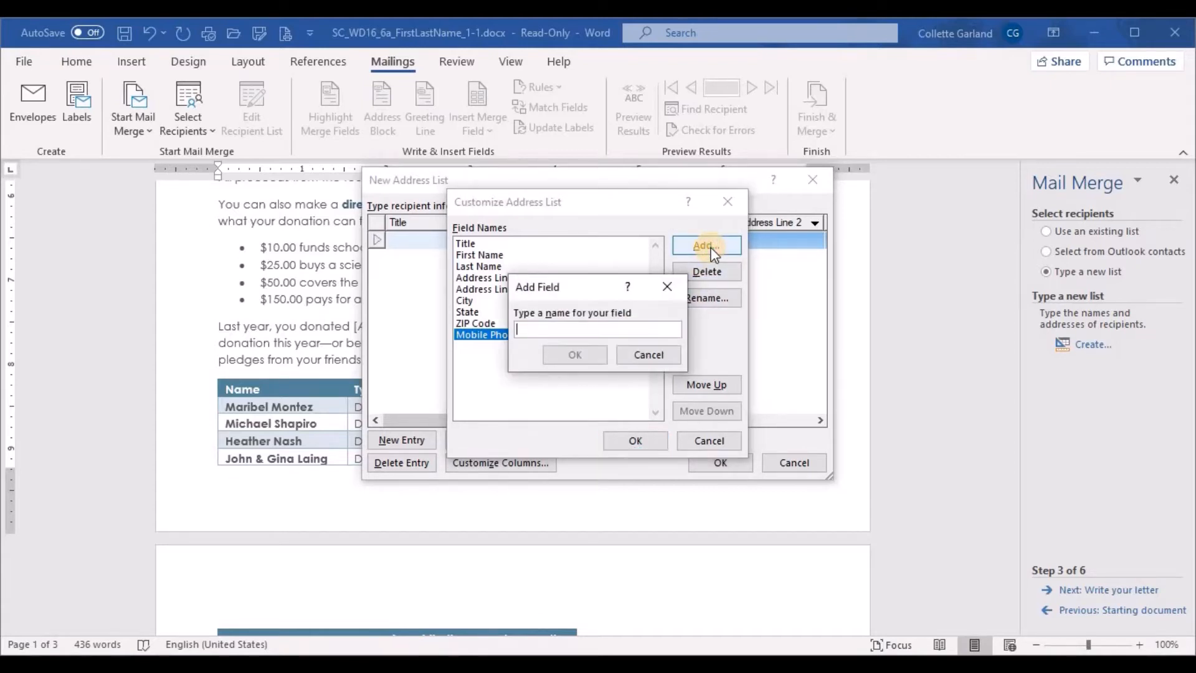
text(AMount)
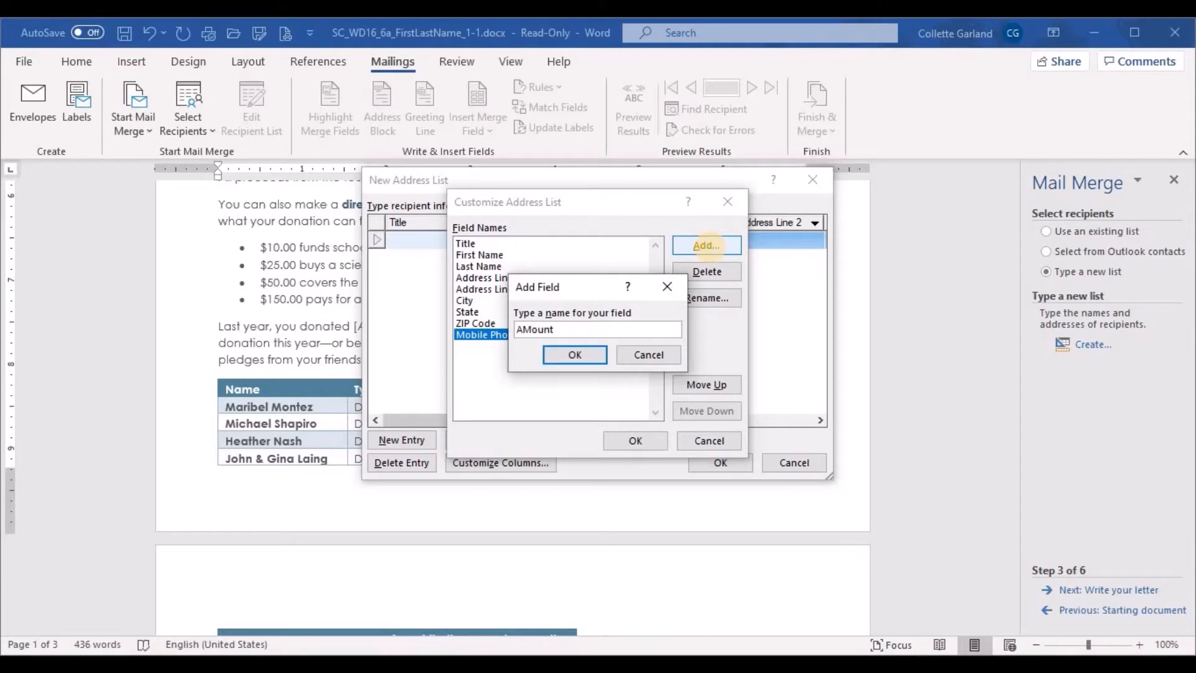
key(BackSpace)
key(BackSpace)
key(BackSpace)
key(BackSpace)
key(BackSpace)
text(mount)
click(551, 354)
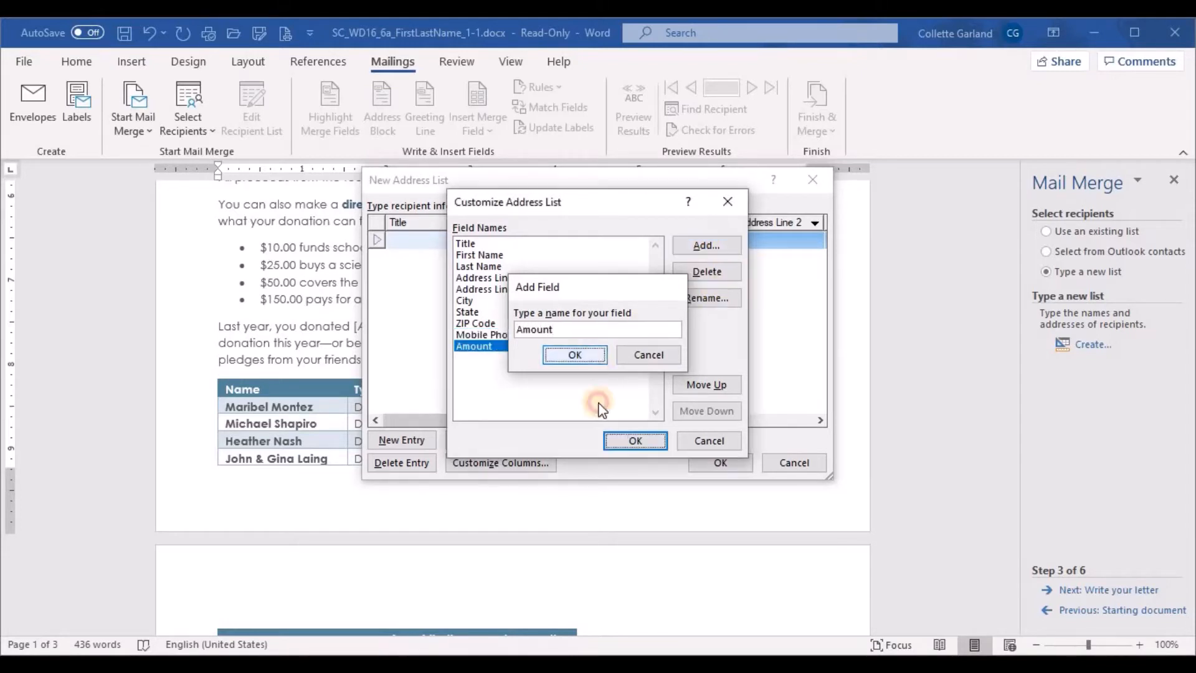
click(634, 440)
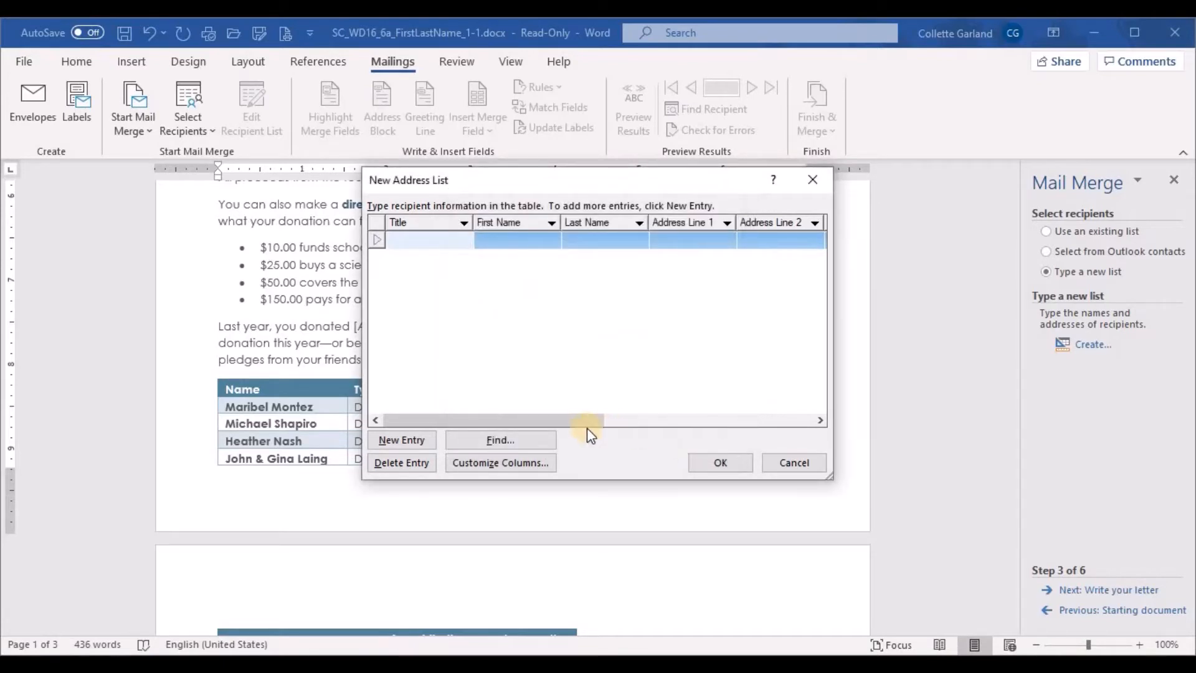
drag(588, 423, 828, 419)
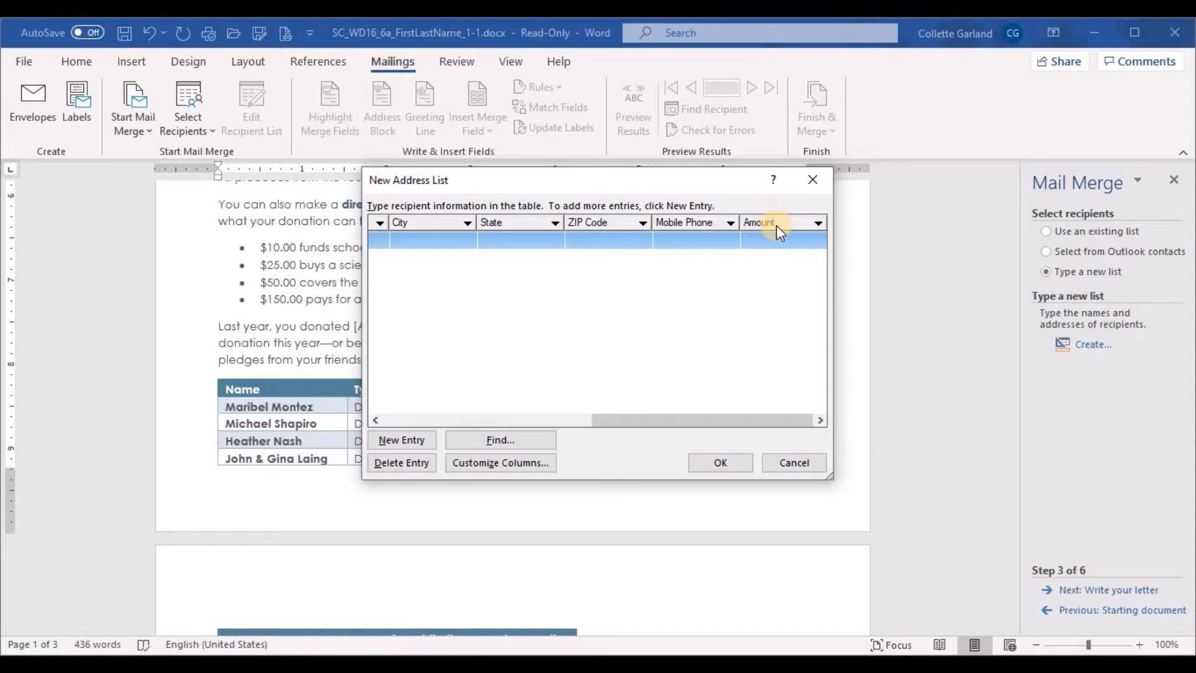
click(738, 461)
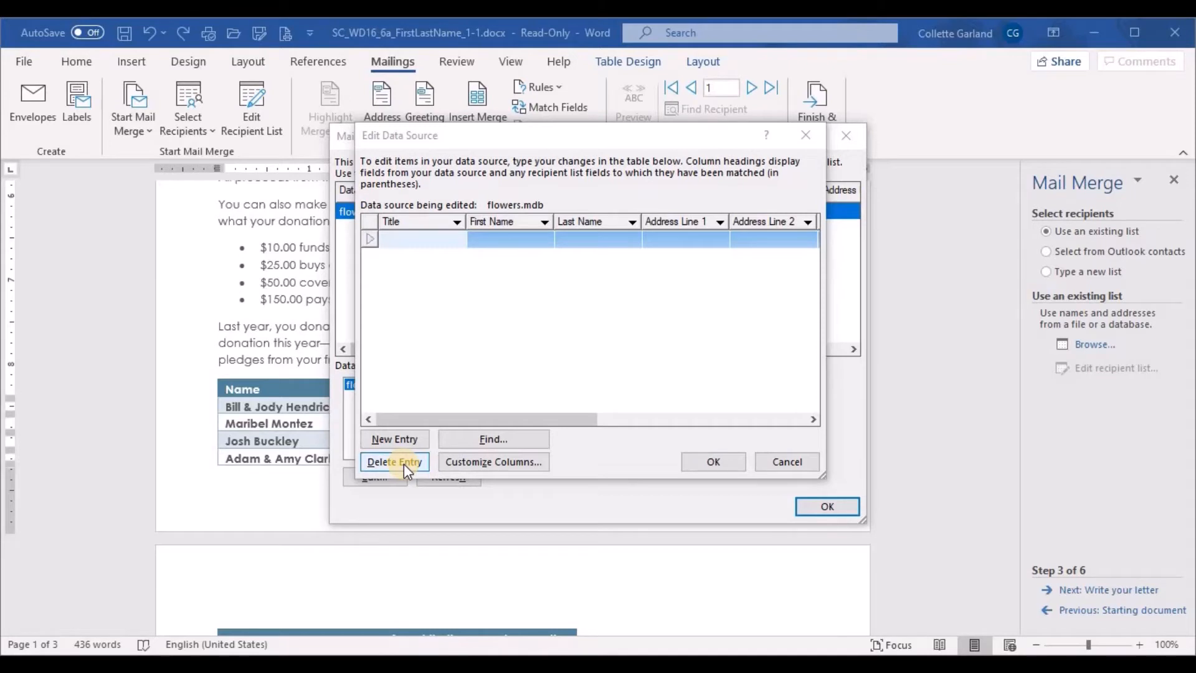
Enter the title Mr. and the first recipient's first and last name in the flowers.mdb data source
click(434, 238)
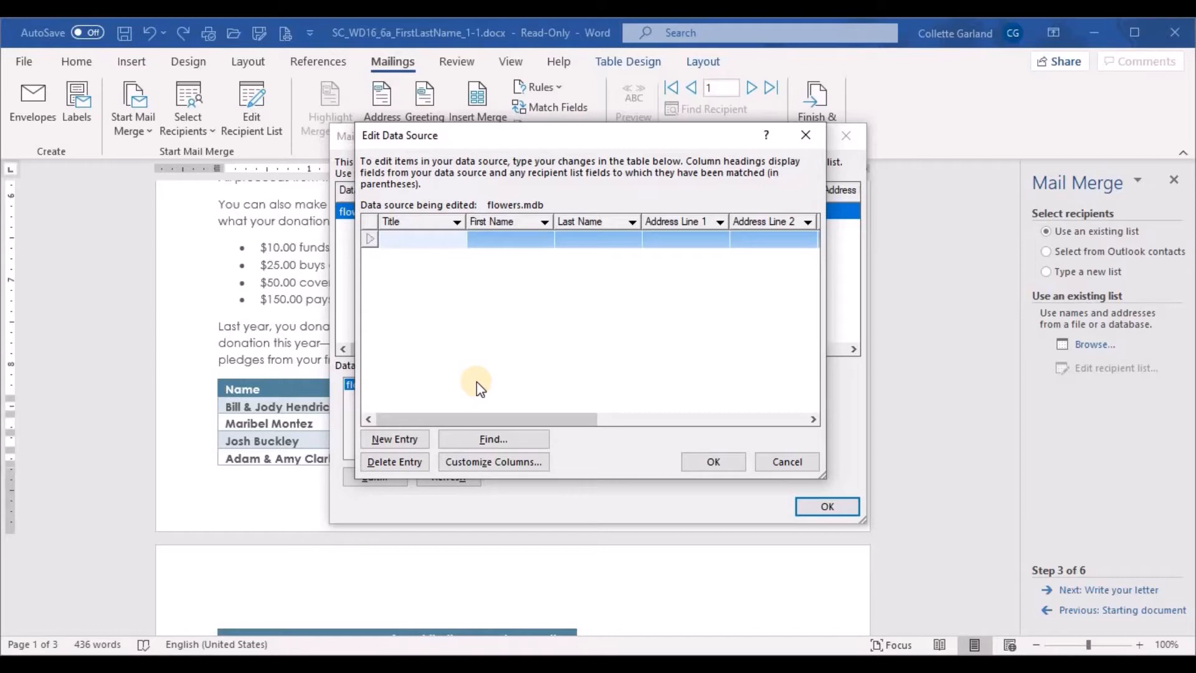
text(Mr.)
key(Tab)
text(George)
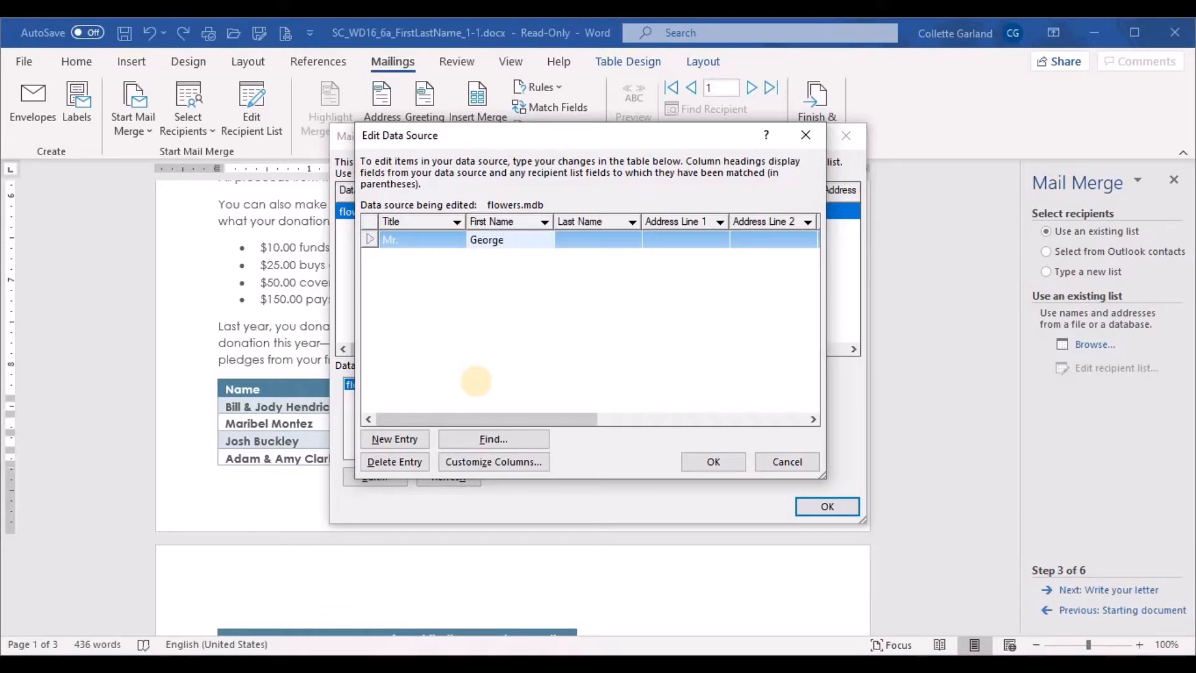
key(Tab)
text(Montoya)
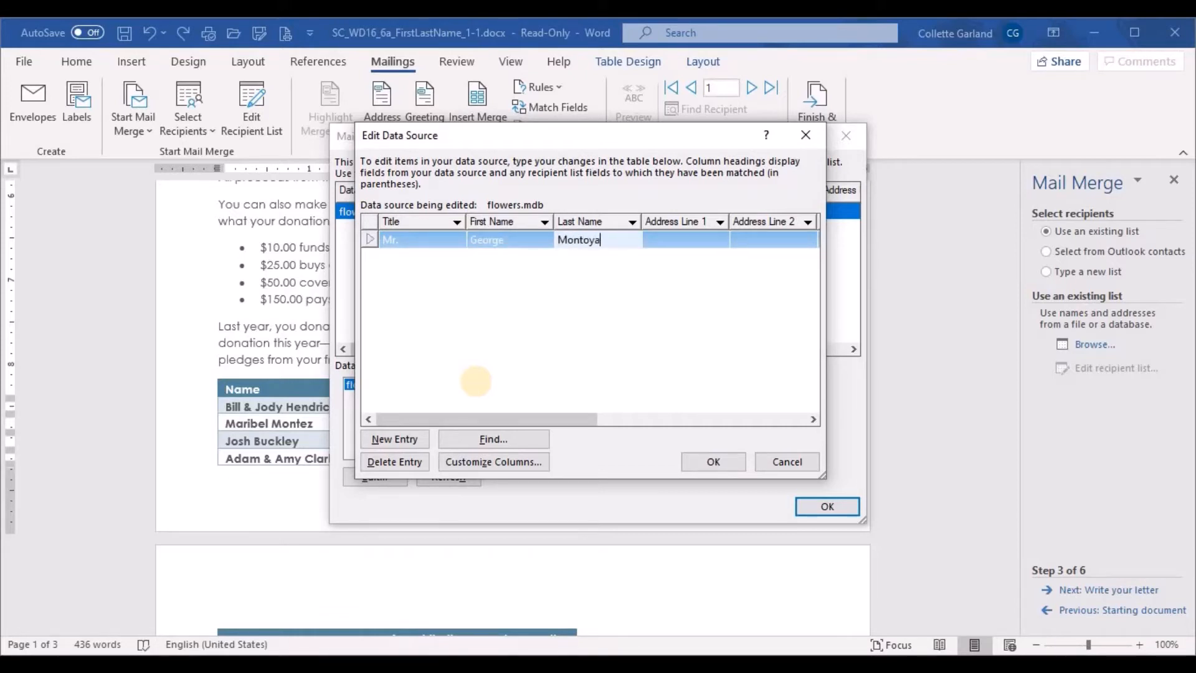
Fill in both address lines and the city for the first recipient
key(Tab)
text(13)
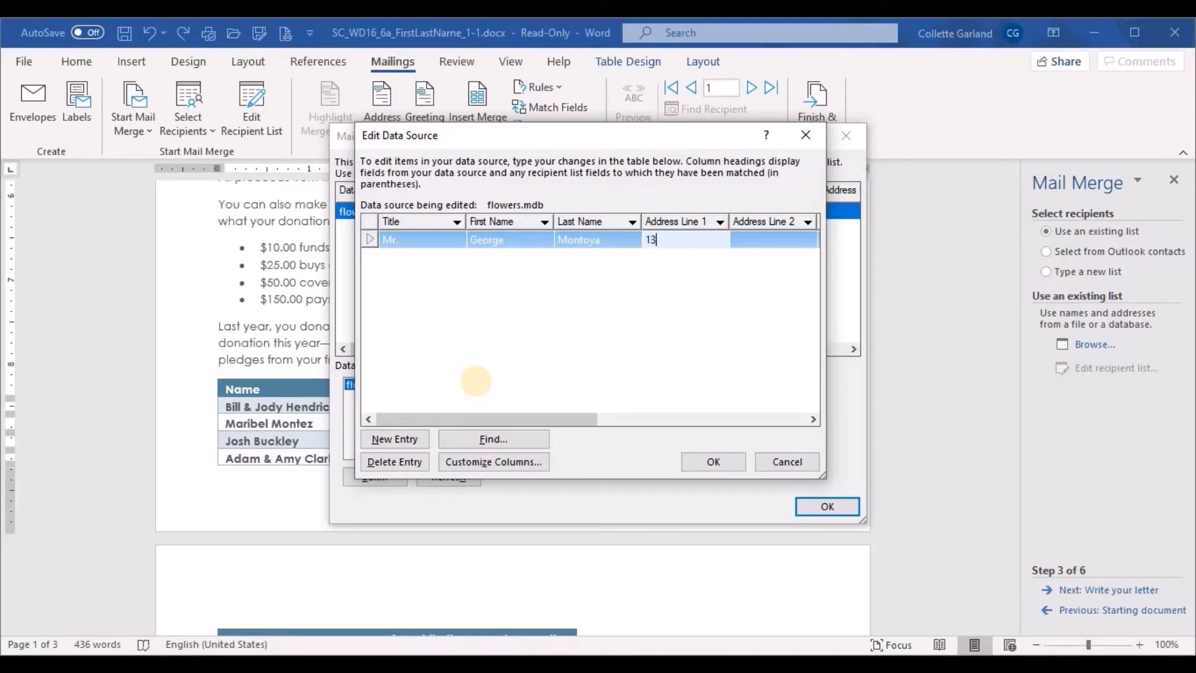
text(51 E. Payne St.)
key(Tab)
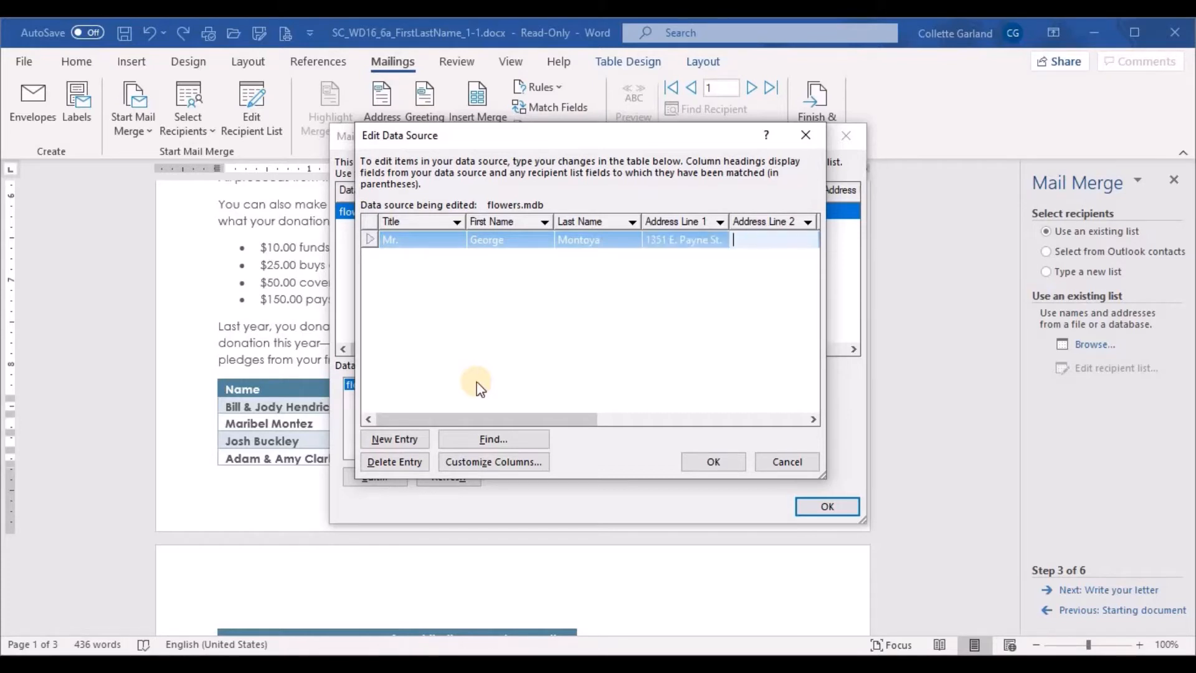
text(Apt. 901)
key(Tab)
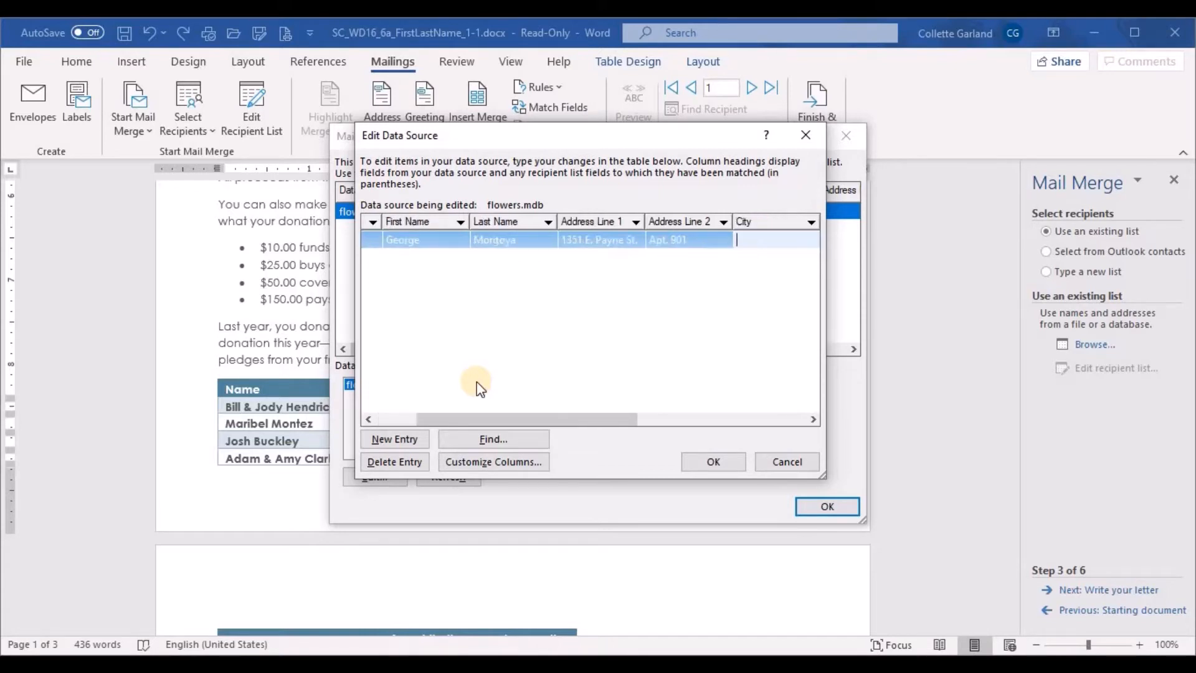
text(Bloomington)
key(Tab)
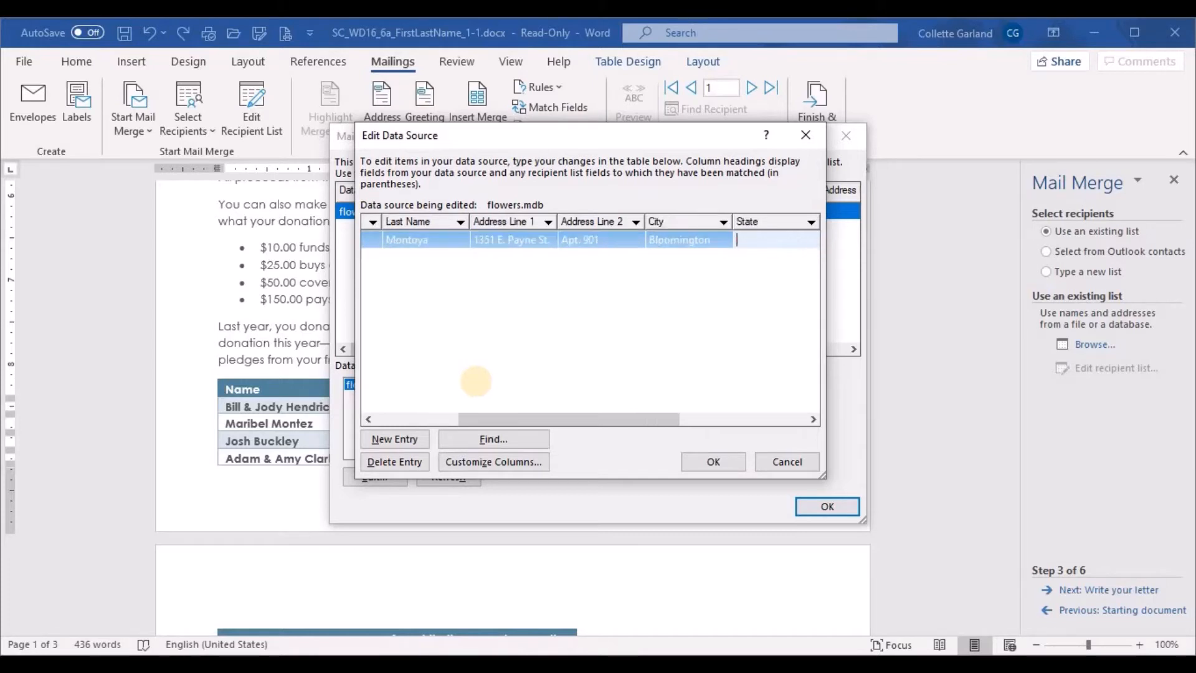
Fill in the first recipient's state, ZIP code and mobile phone, and set the amount to $50.00
text(IN)
key(Tab)
text(47405)
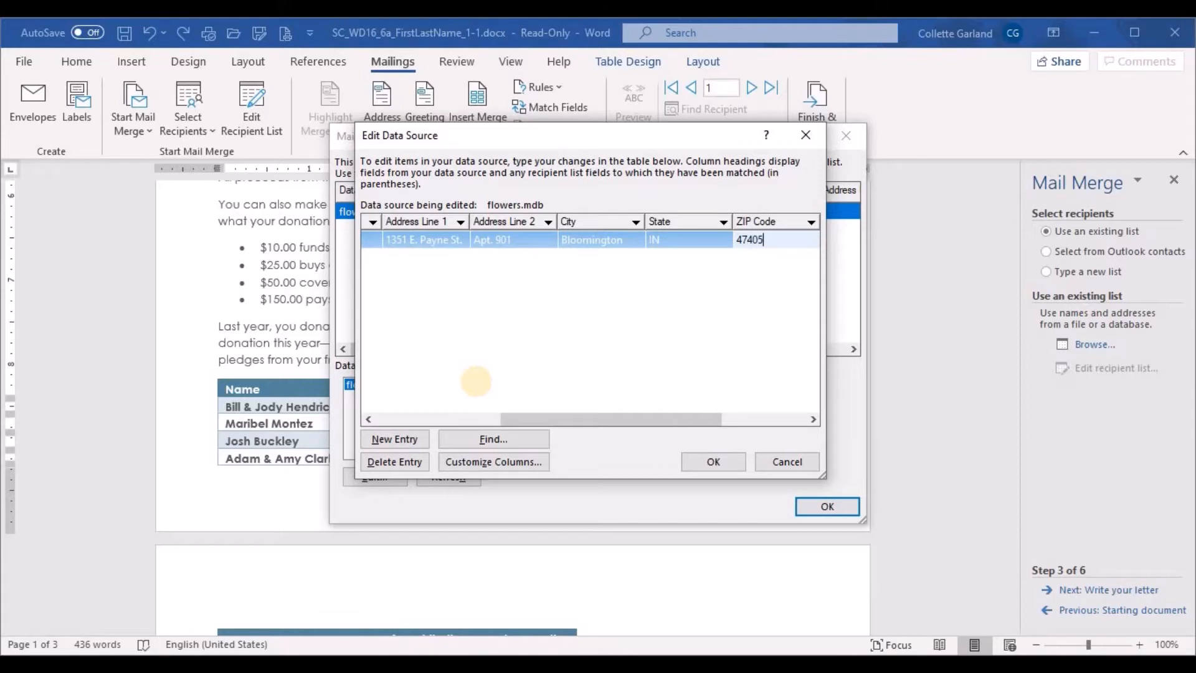
key(Tab)
text((812)
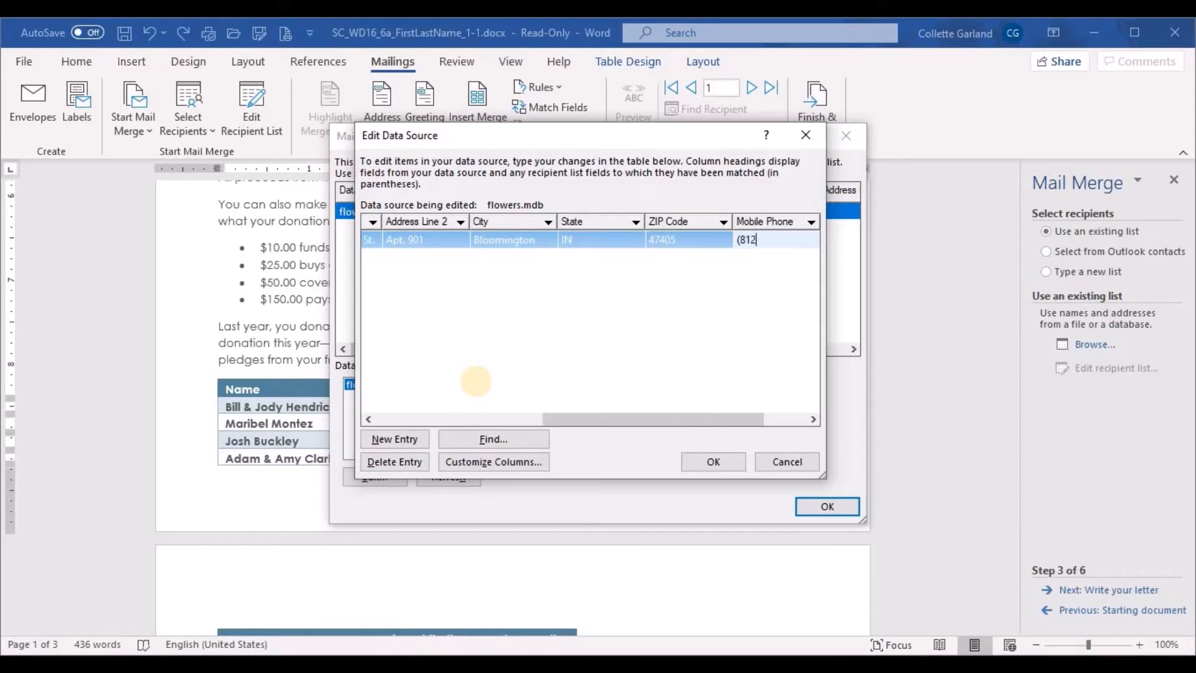
text() 555-3375)
key(Tab)
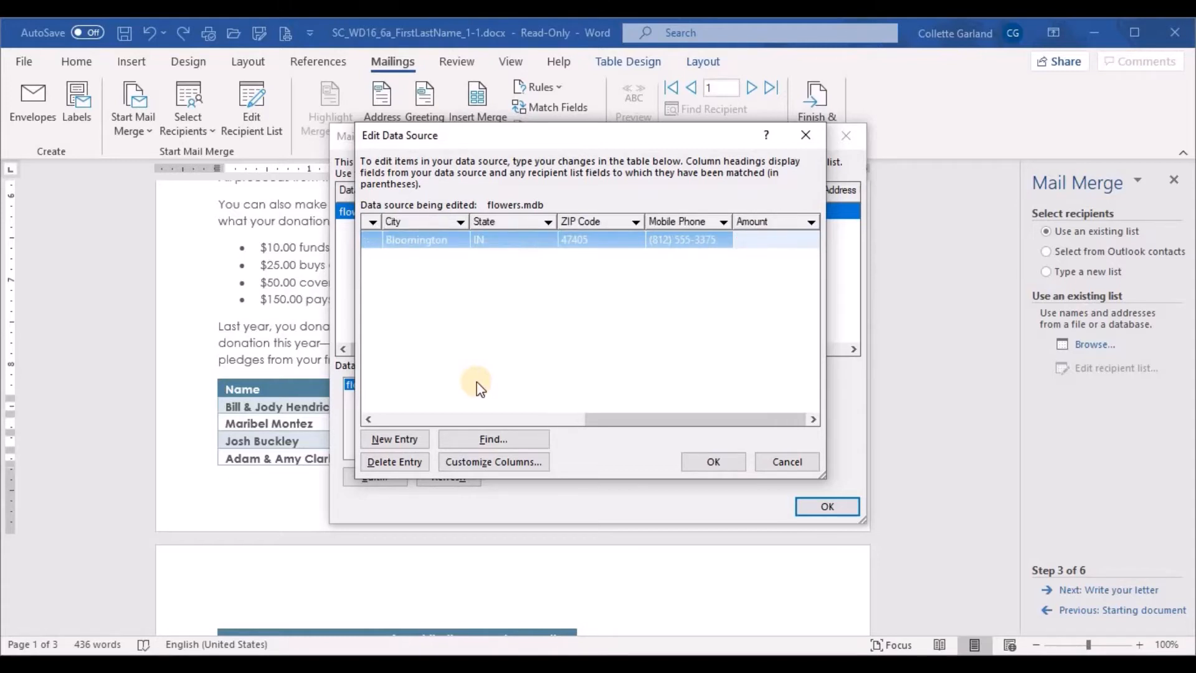
text($50.00)
Add a second recipient entry with the title Ms. and the recipient's first and last name
click(524, 419)
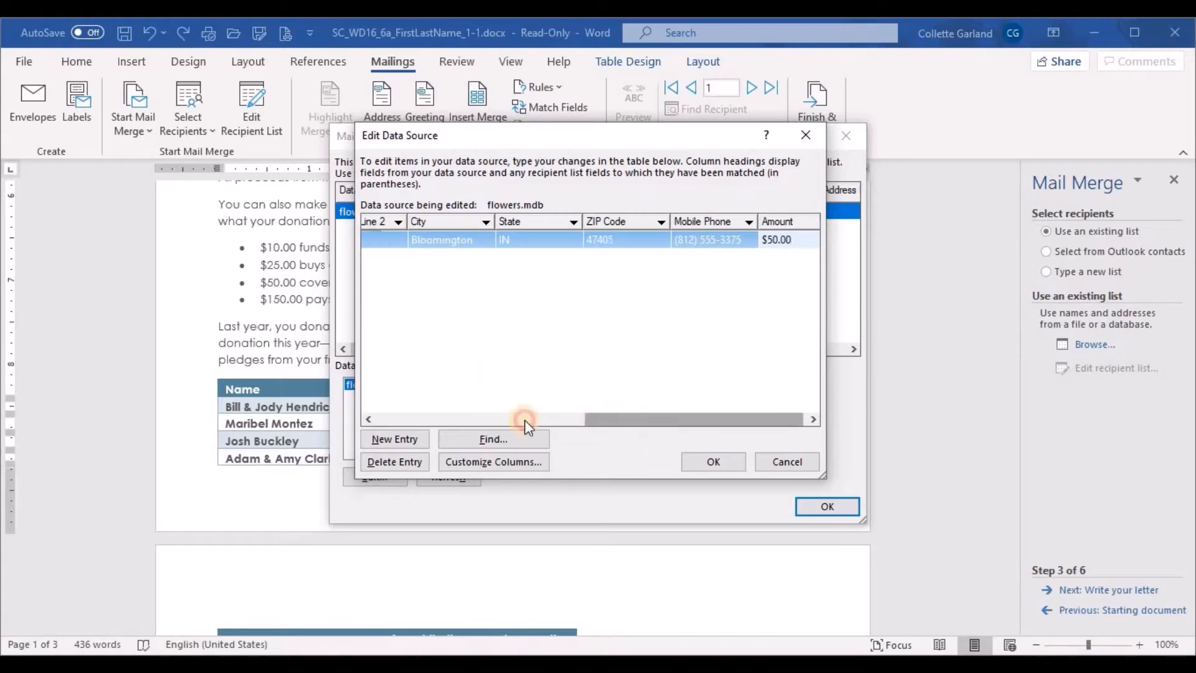
click(394, 439)
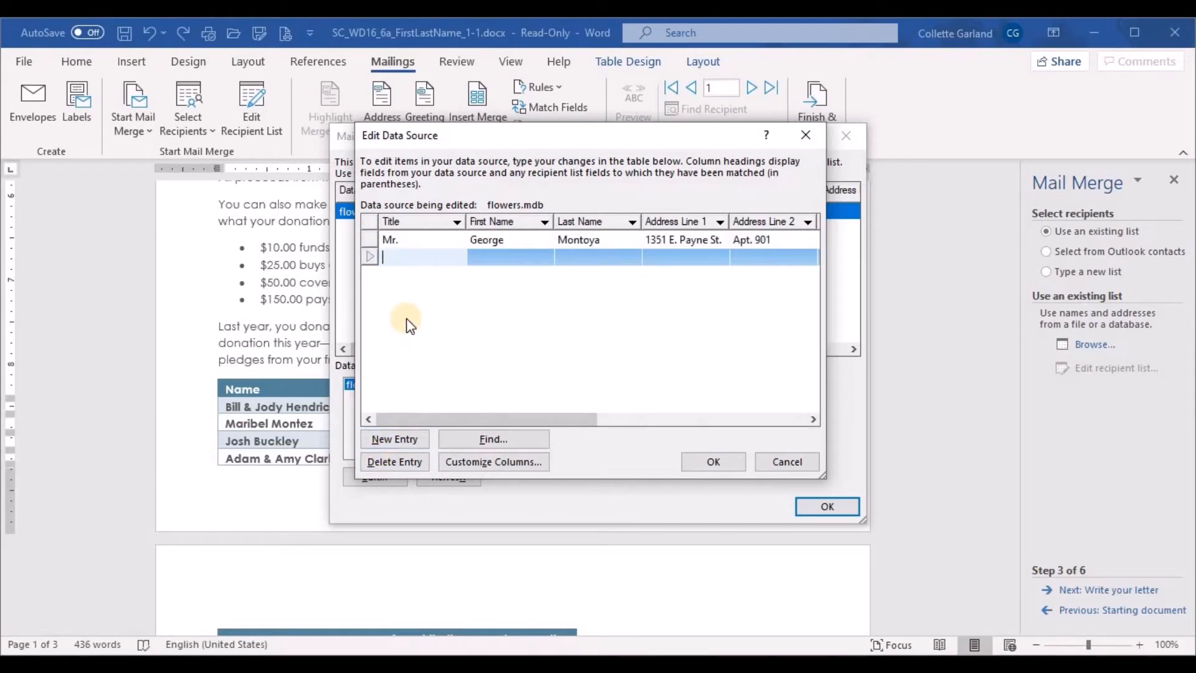
text(Ms.)
key(Tab)
text(Jean)
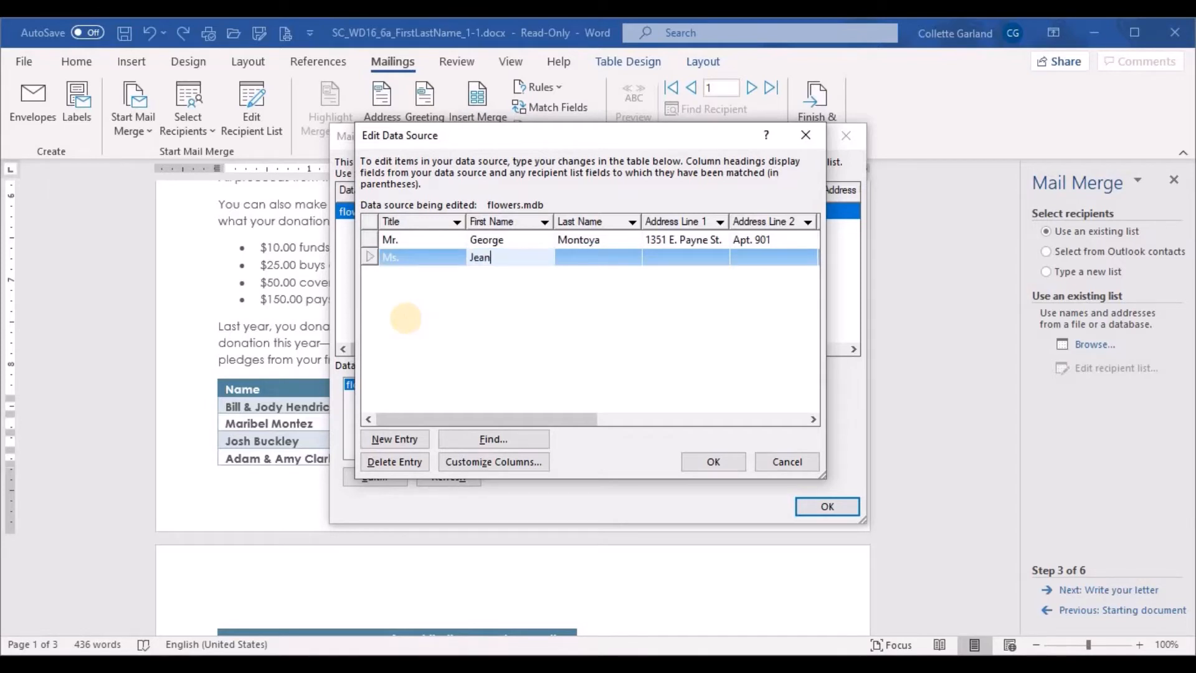
key(Tab)
text(Williams)
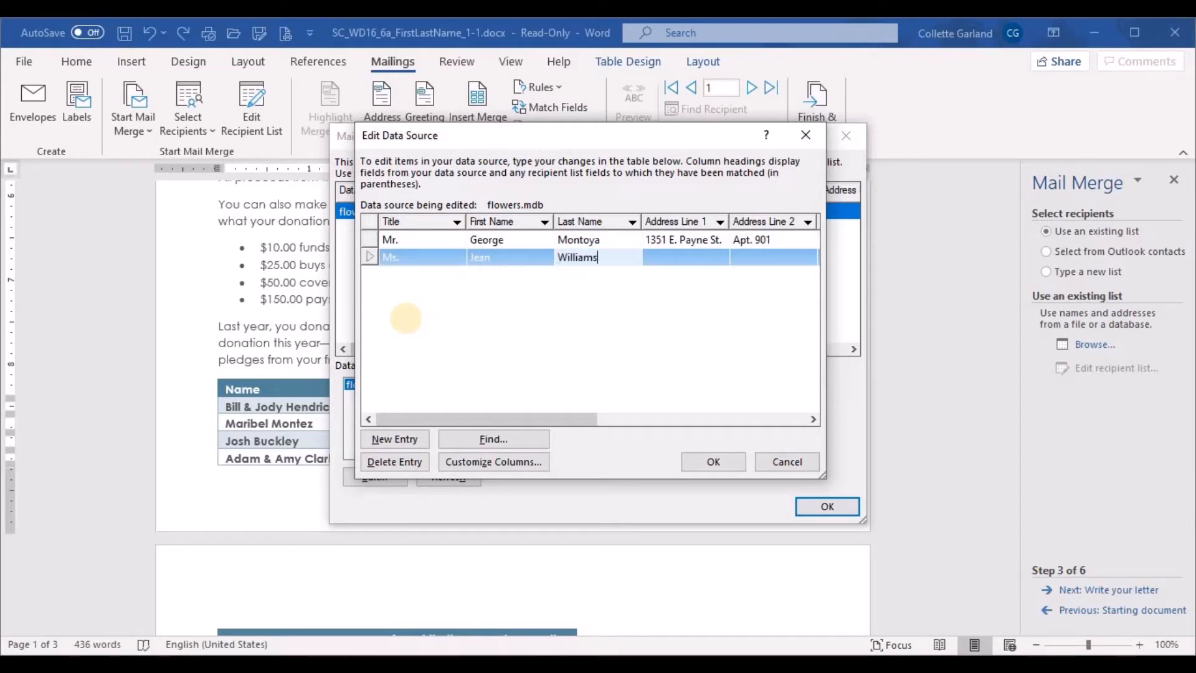
Fill in the second recipient's street address and city, leaving Address Line 2 blank
key(Tab)
text(45)
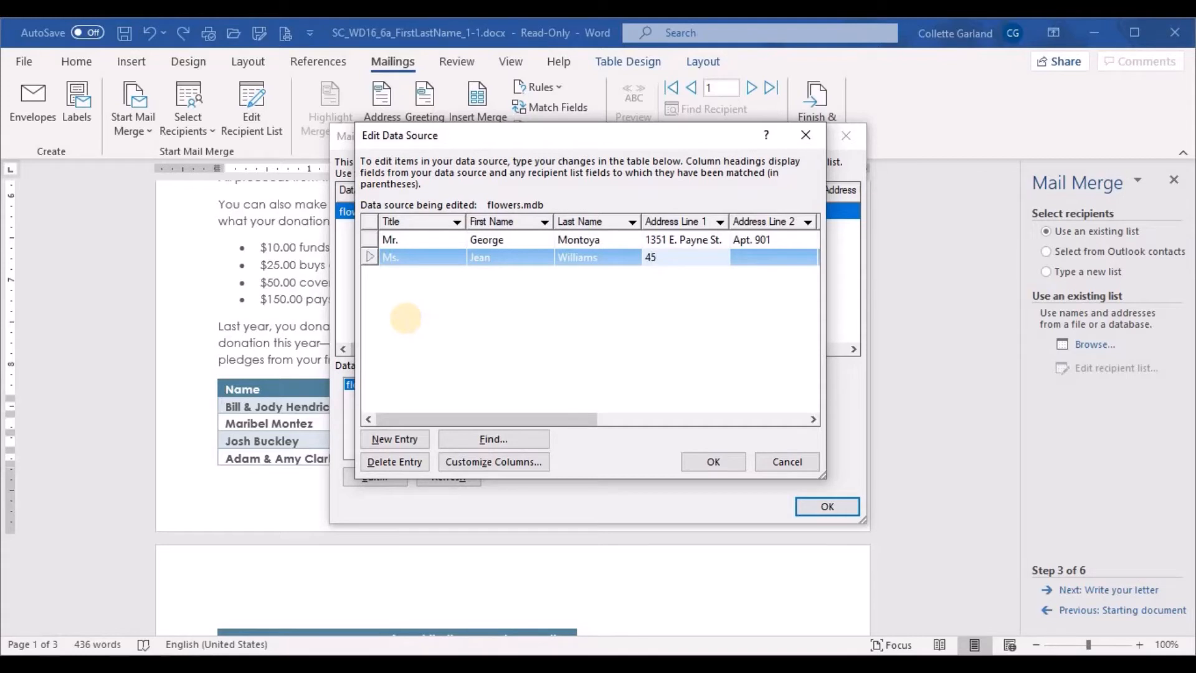
text( N. Center Dr.)
key(Tab)
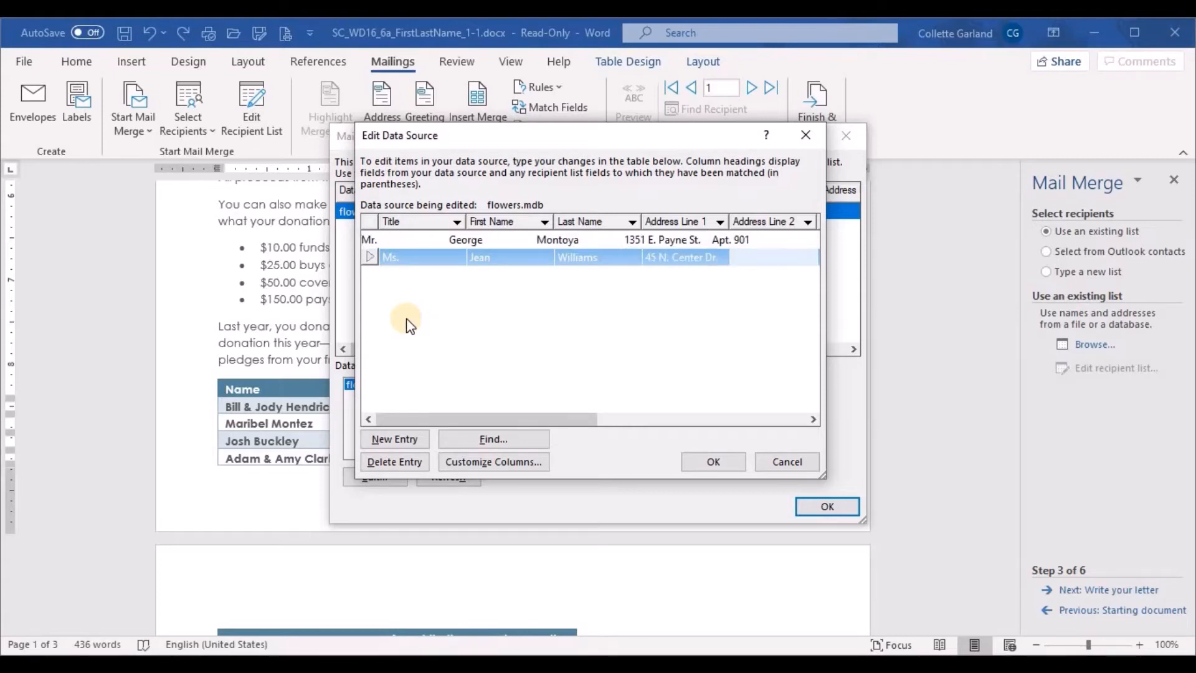
key(Tab)
text(South Bend)
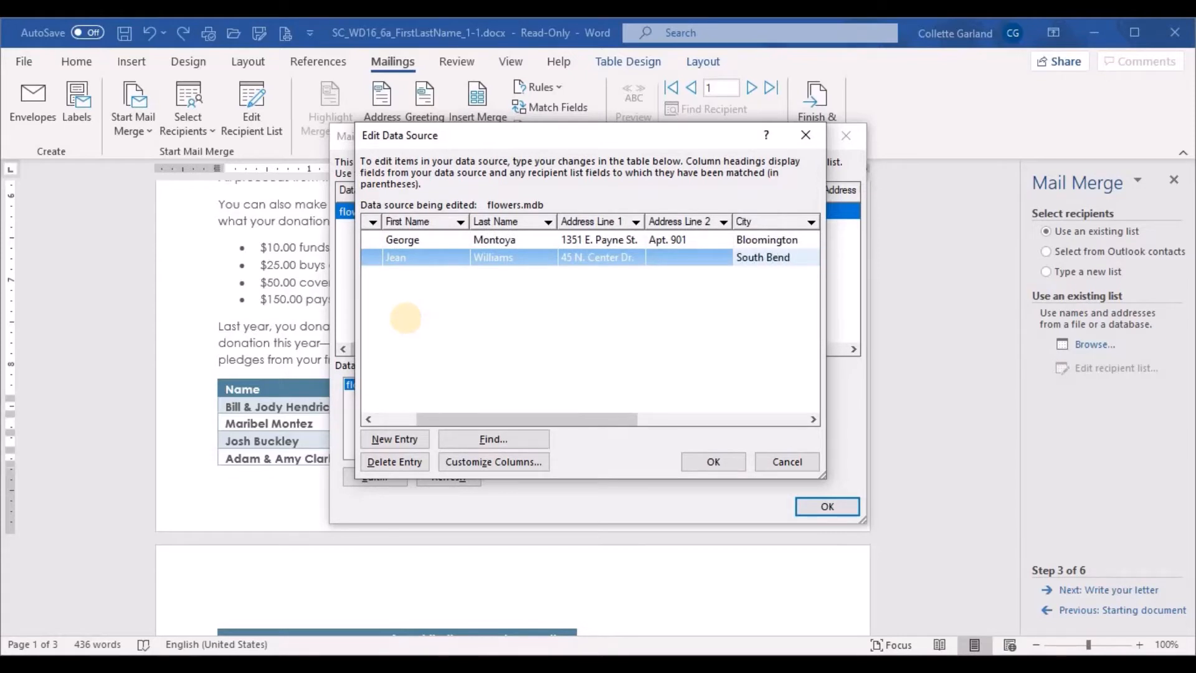
Fill in the second recipient's state, ZIP code and mobile phone, and set the amount to $25.00
key(Tab)
text(IN)
key(Tab)
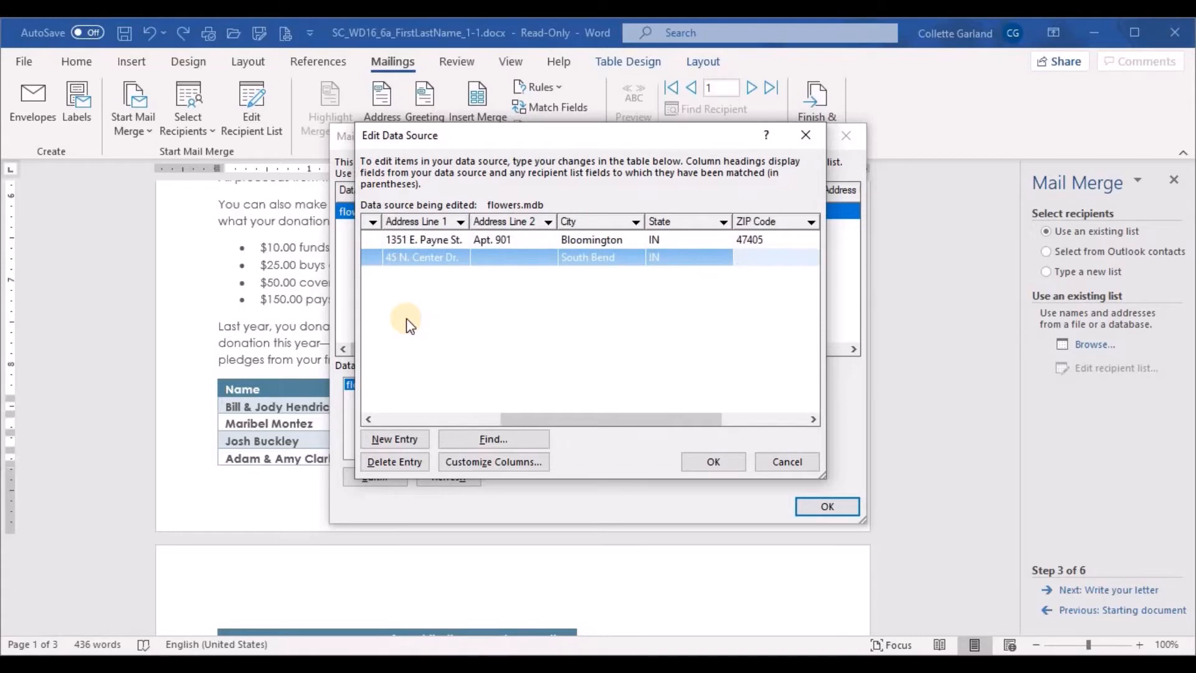
text(46624)
key(Tab)
text(()
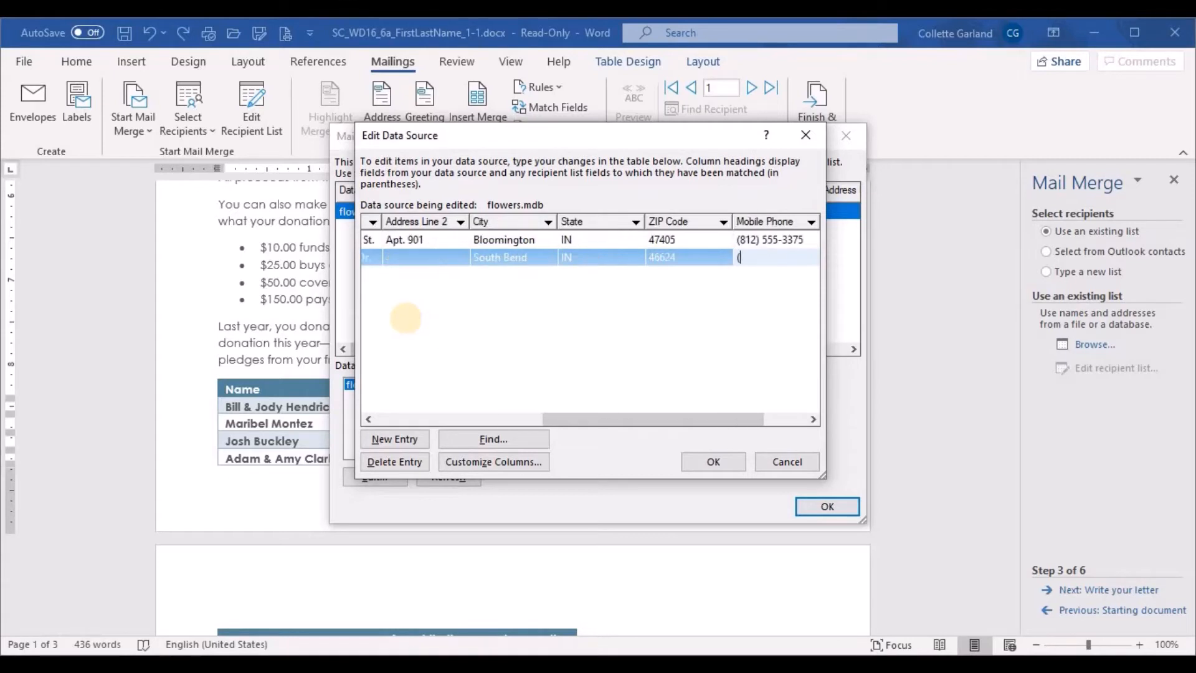
text(574) 555-1289)
key(Tab)
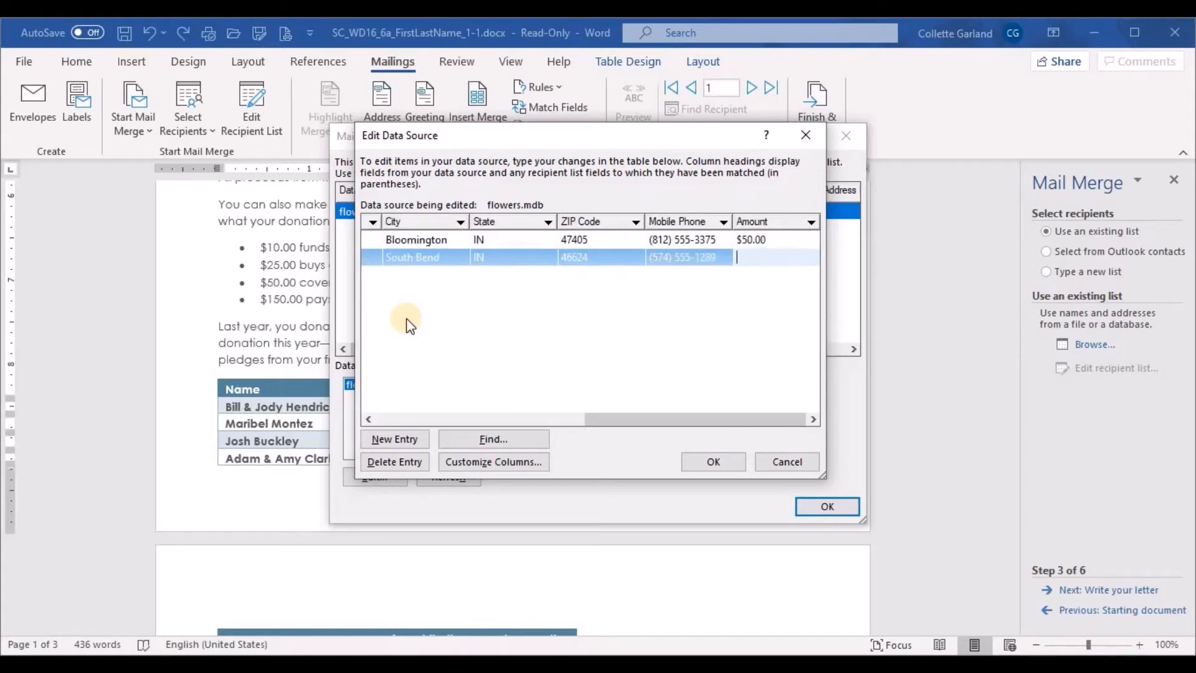
text($25.00)
Save the recipient entries to flowers.mdb and accept the merge recipients, continuing to the letter-writing stage
click(709, 460)
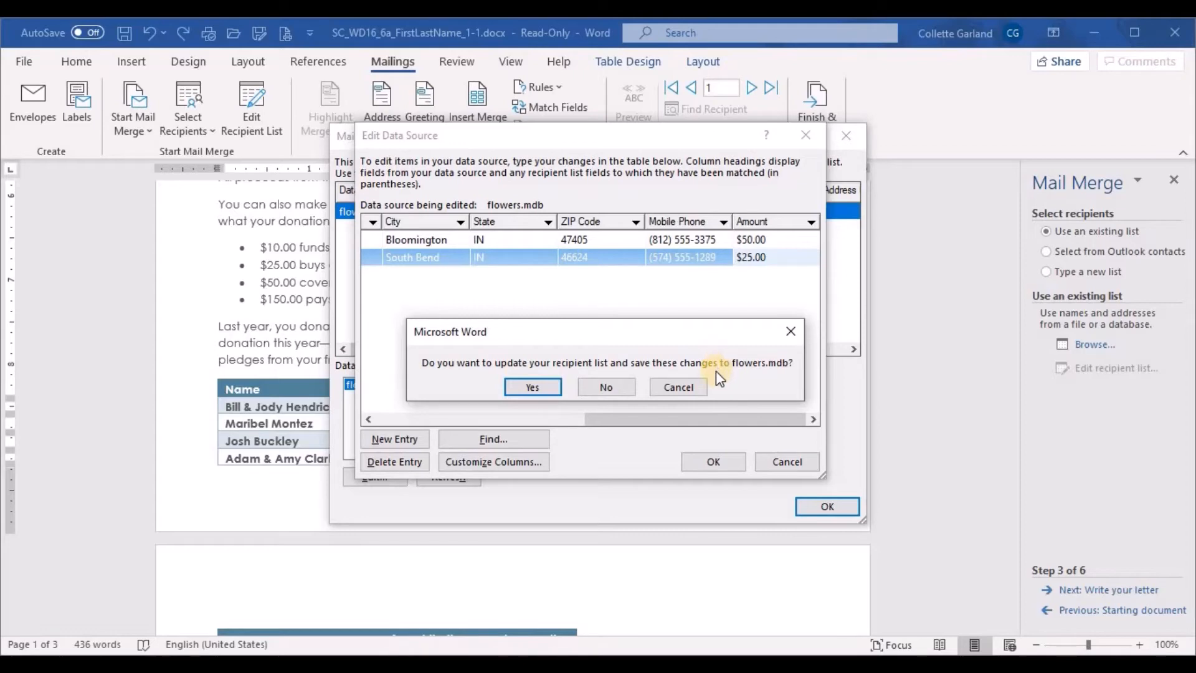
click(550, 388)
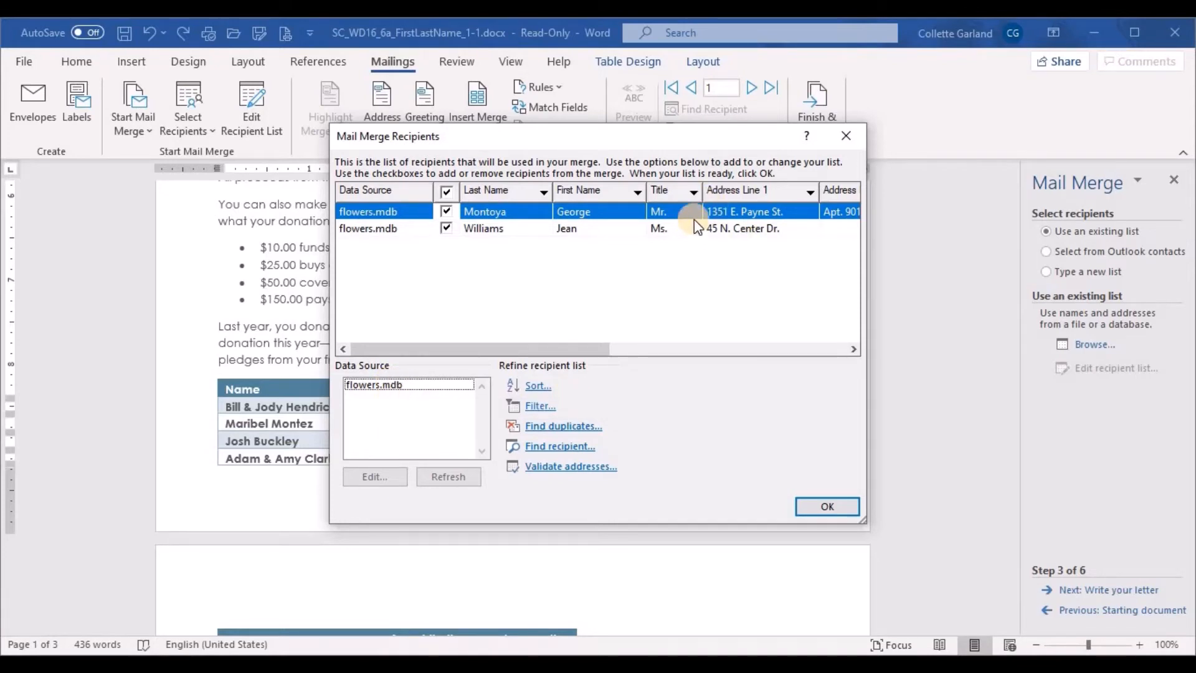
click(825, 508)
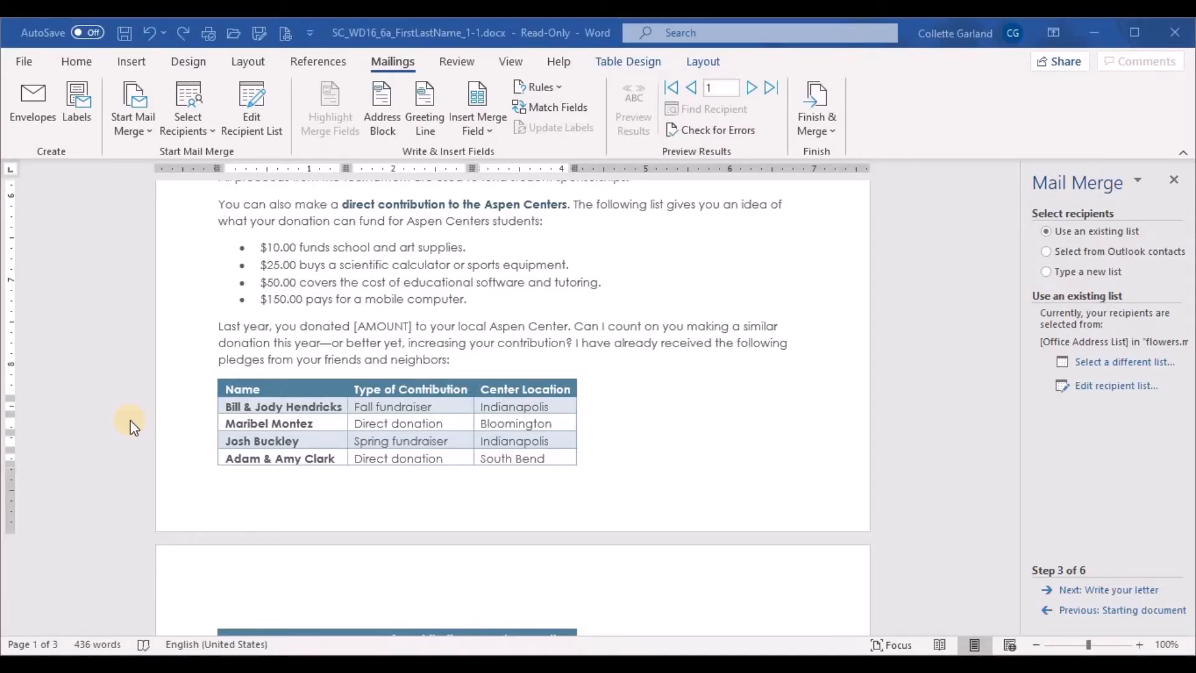
click(1107, 591)
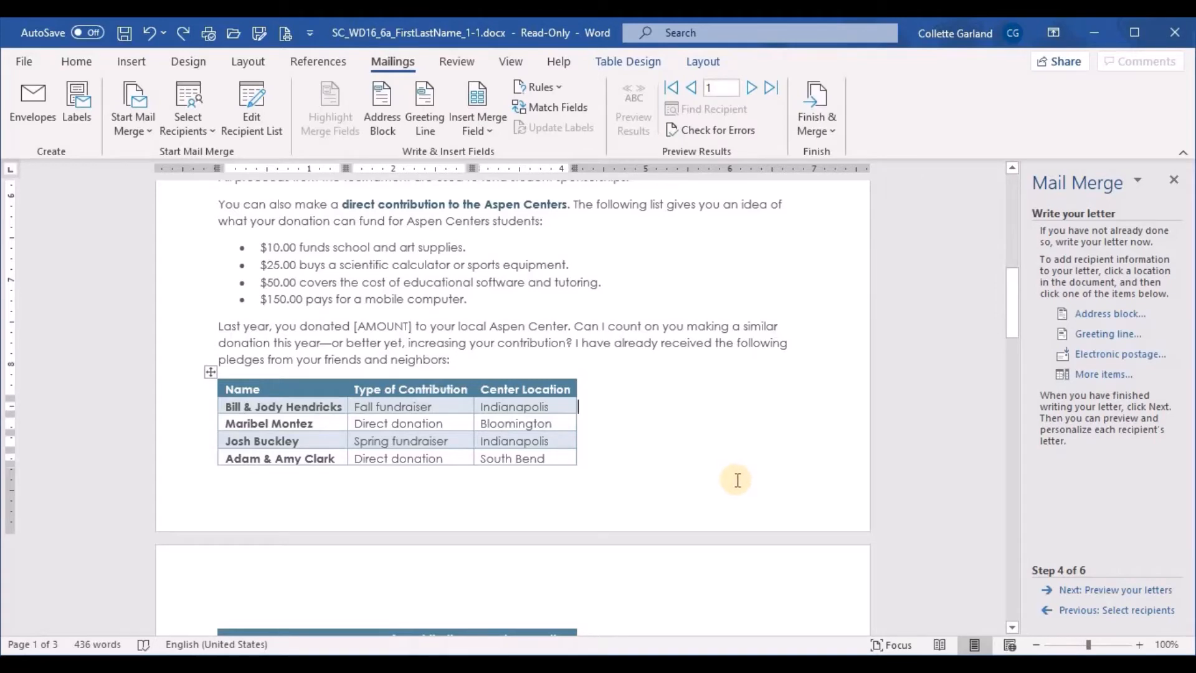
Set the date content control beneath the letterhead to April 6, 2020
scroll(737, 480, up, 10)
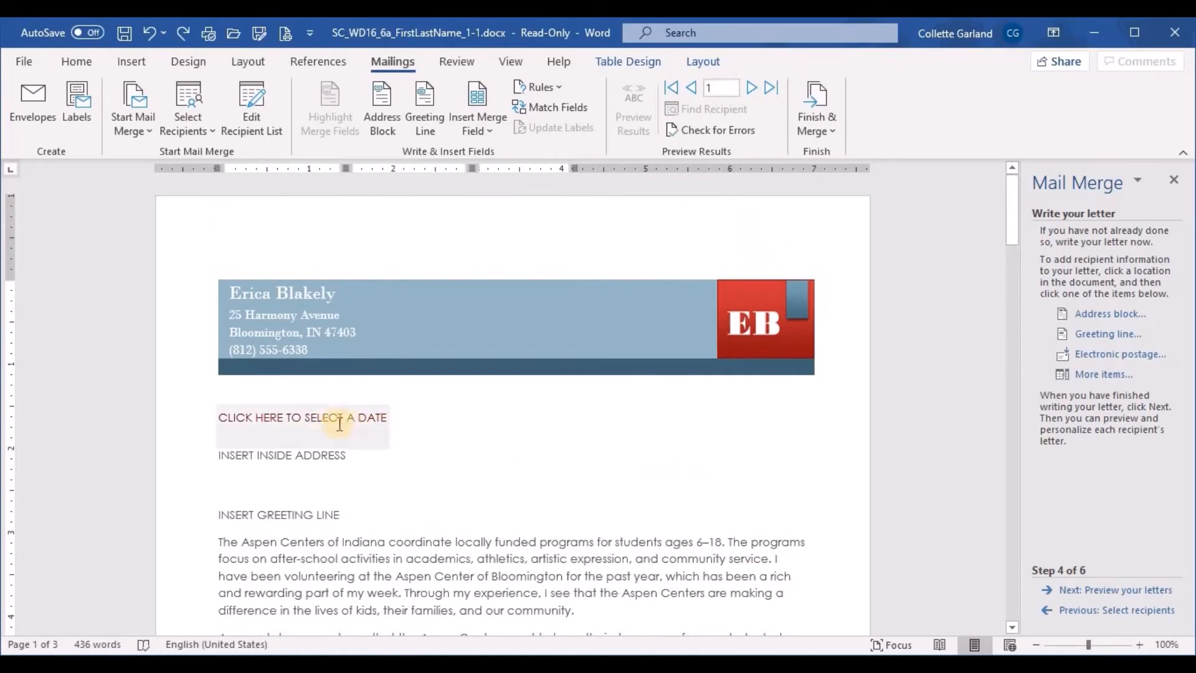
click(324, 421)
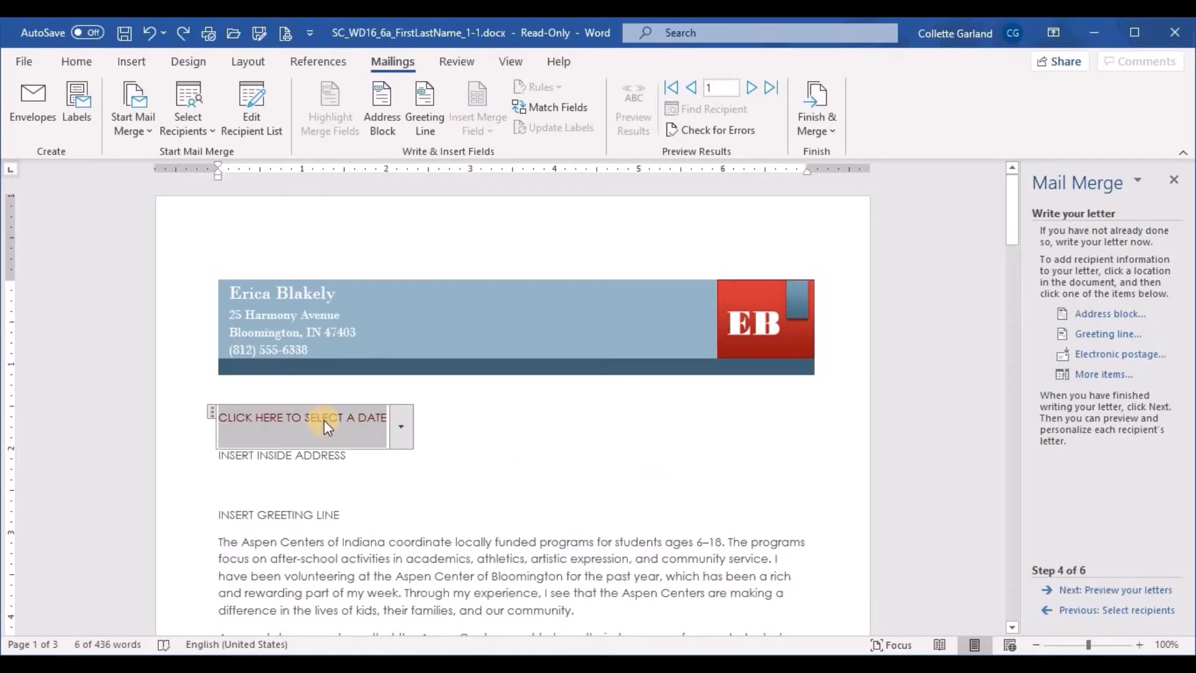
click(404, 428)
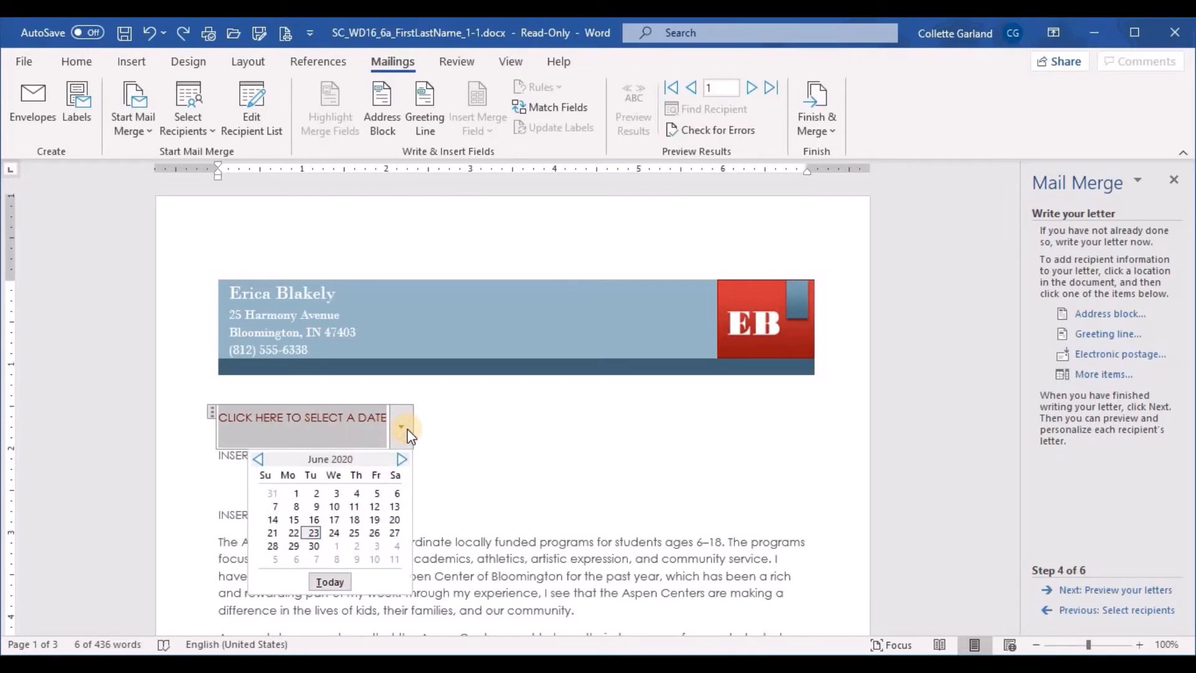
click(400, 458)
click(400, 458)
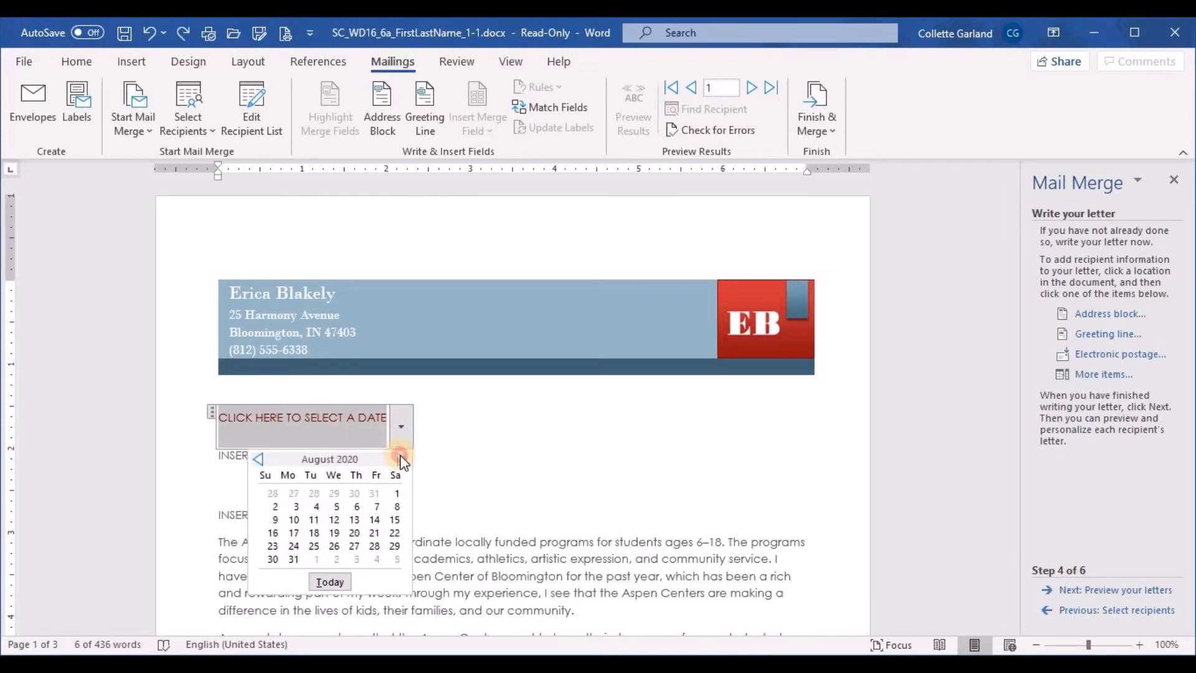
click(401, 460)
click(401, 460)
click(401, 460)
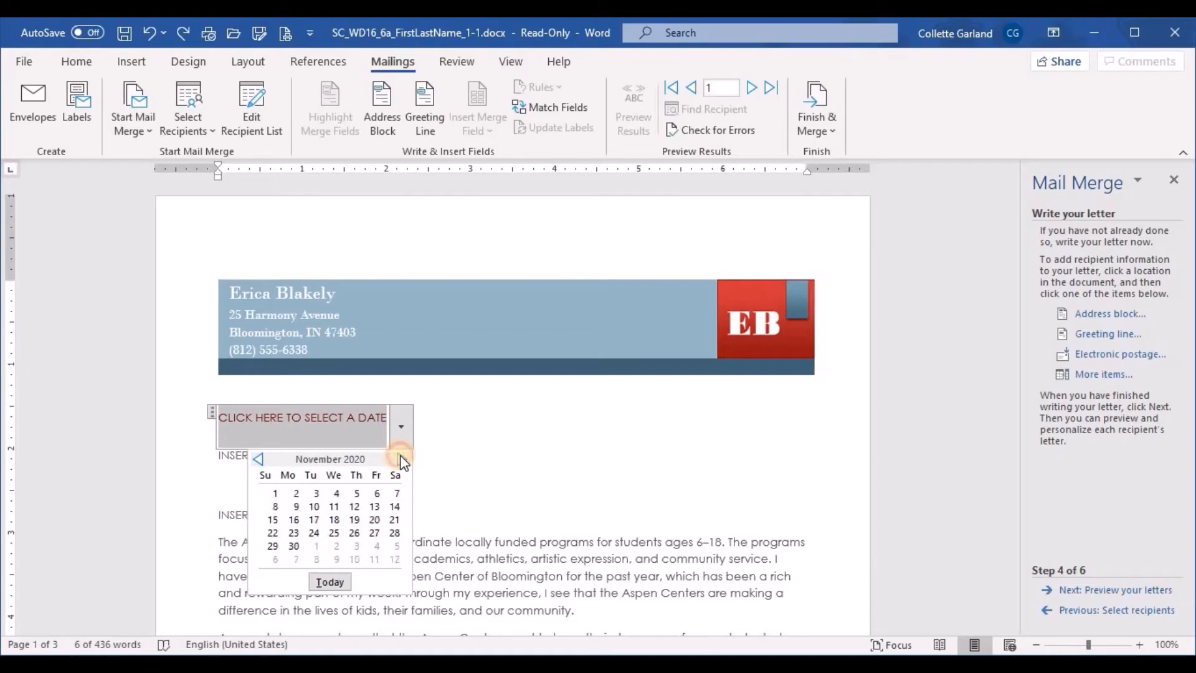
click(400, 458)
click(400, 459)
click(400, 459)
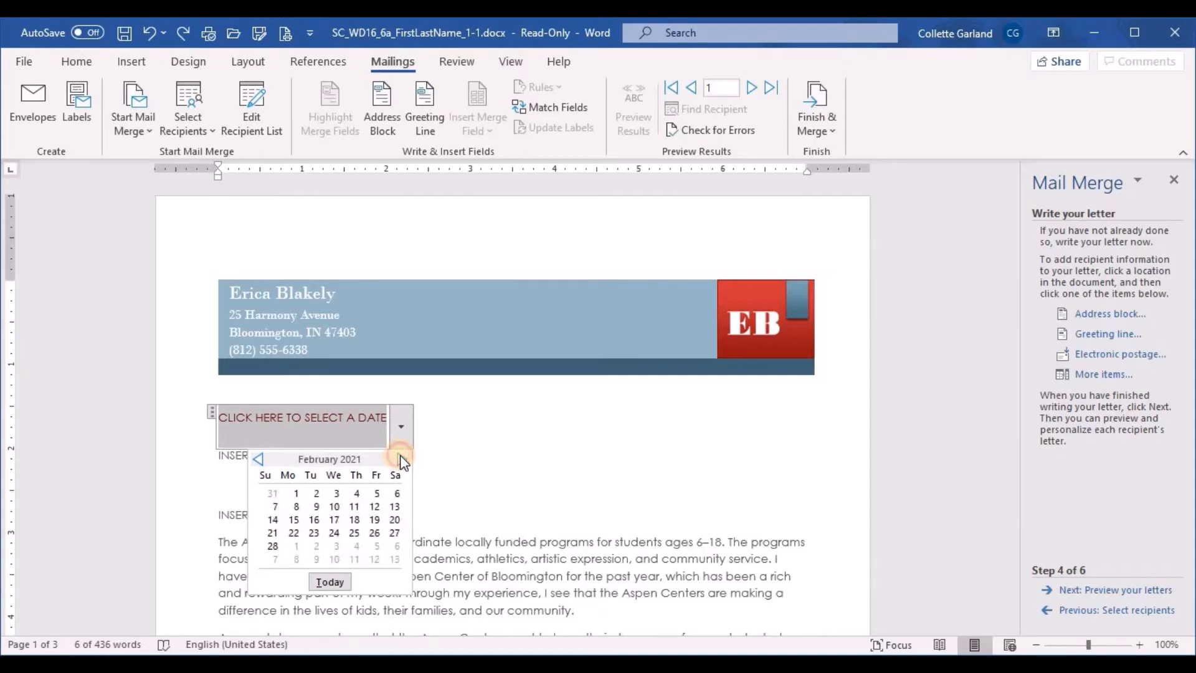
click(257, 459)
click(257, 459)
click(257, 460)
click(257, 460)
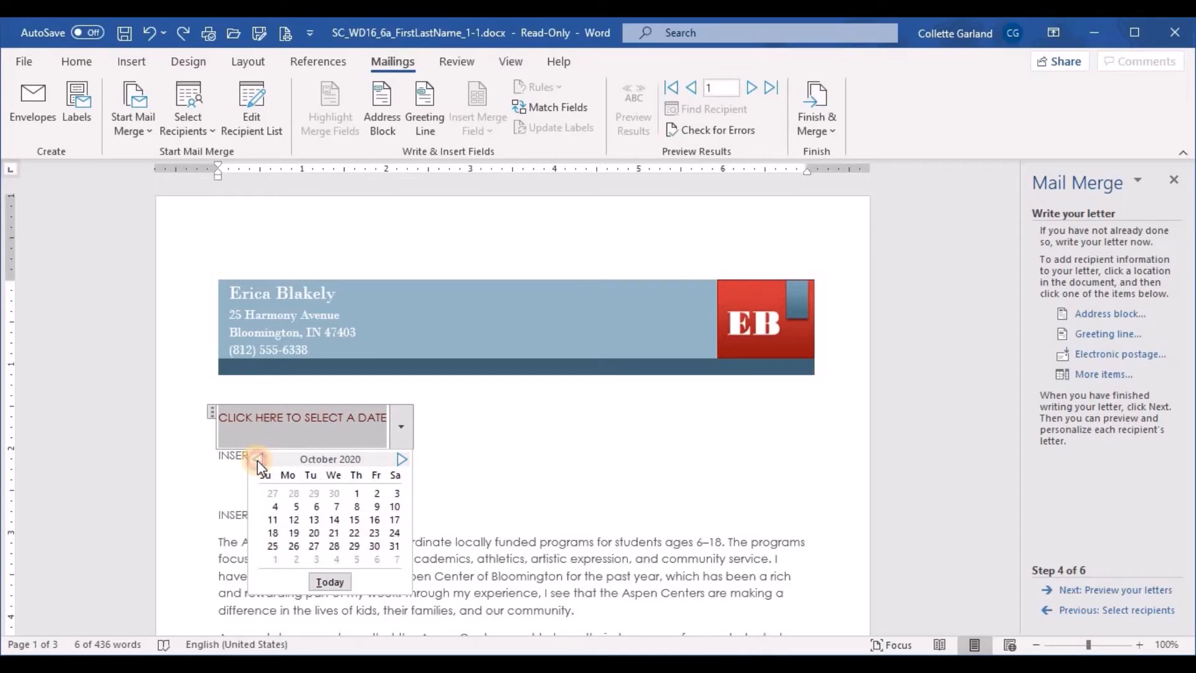
click(257, 460)
click(257, 460)
click(257, 460)
click(257, 460)
click(257, 460)
click(257, 460)
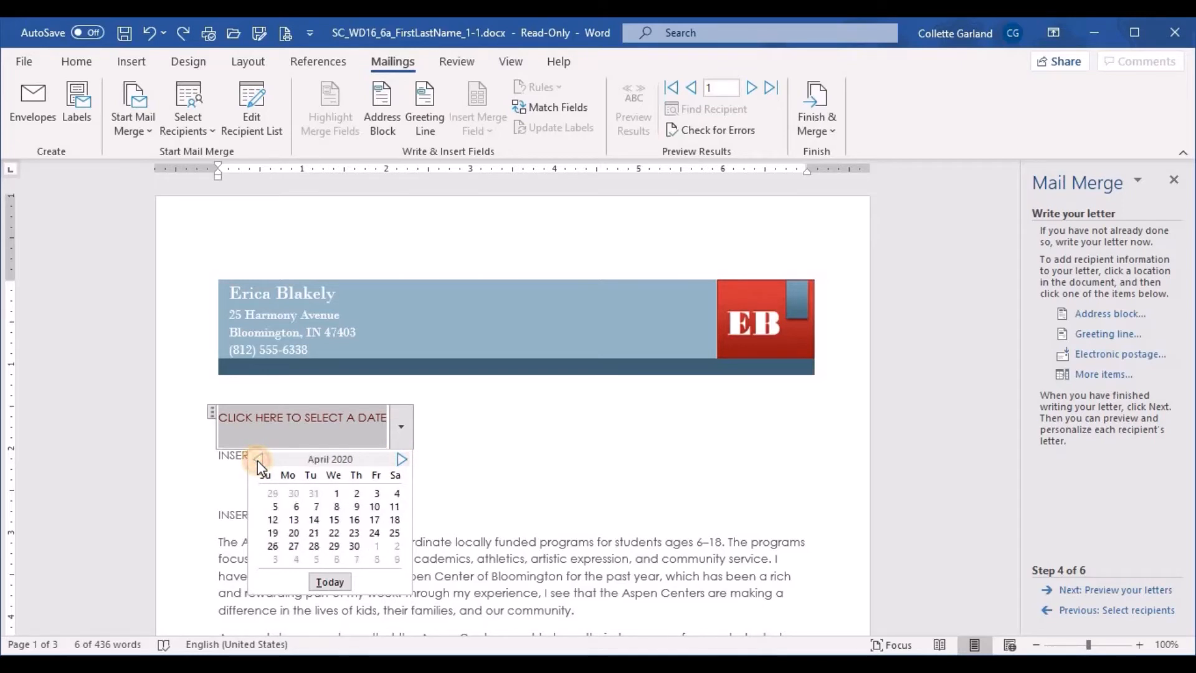
click(297, 506)
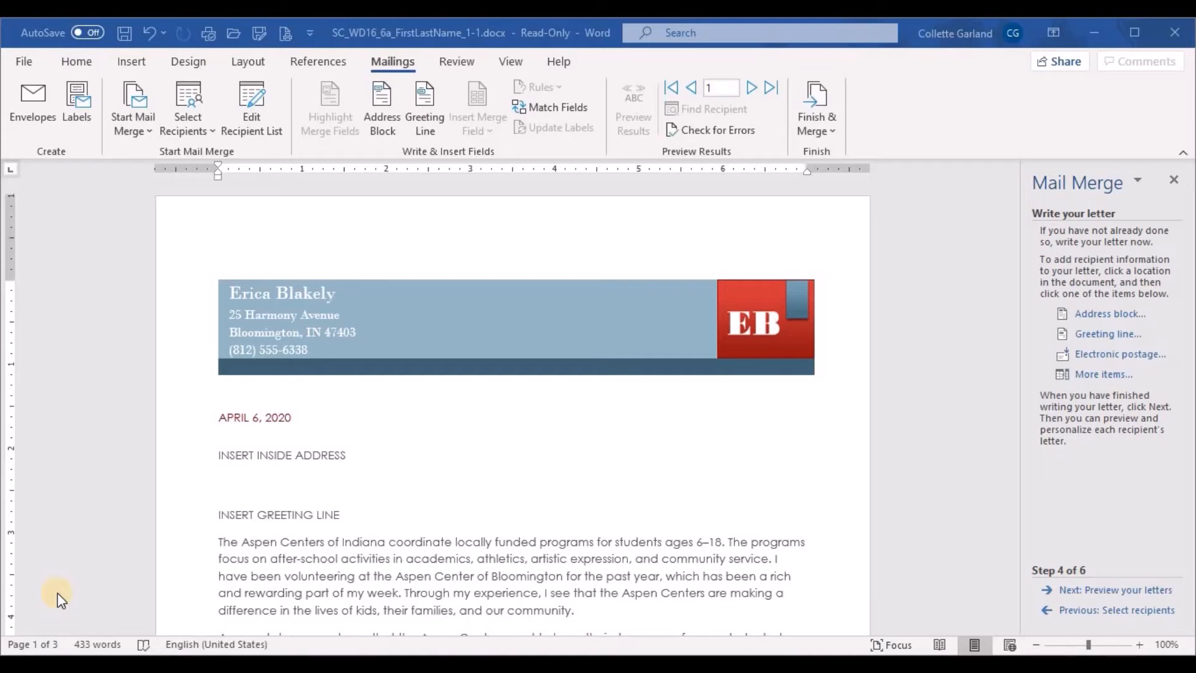
Replace the INSERT INSIDE ADDRESS placeholder with an address block merge field, keeping the default address format
click(342, 458)
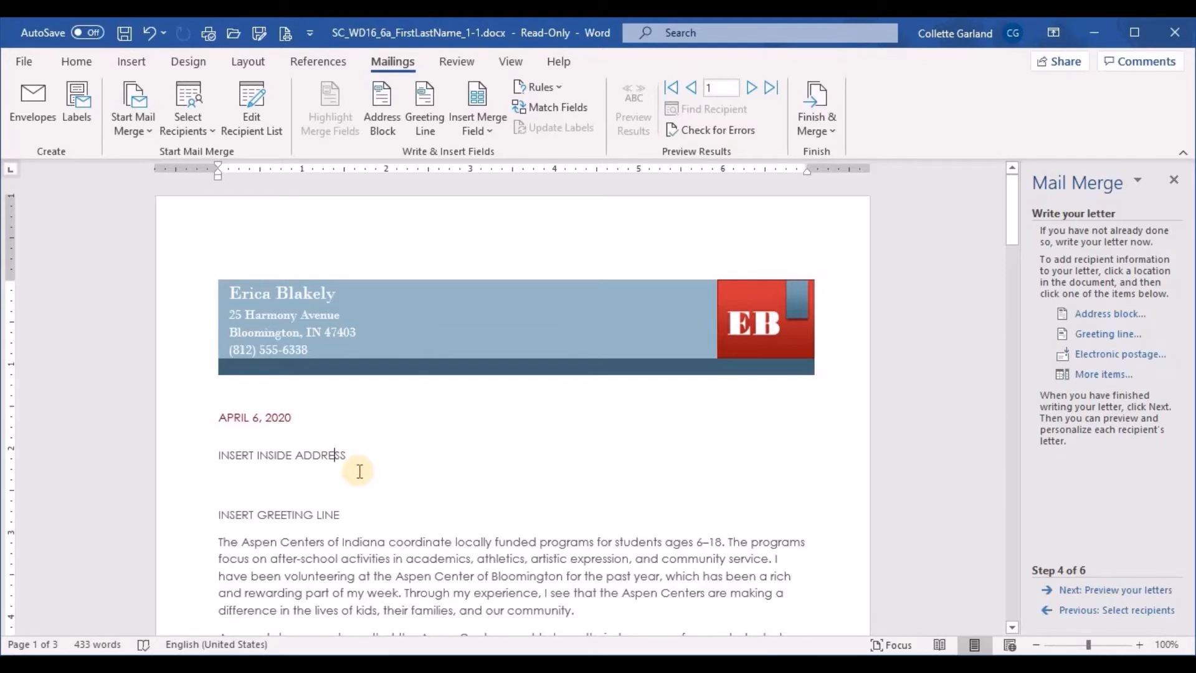
drag(346, 455, 219, 454)
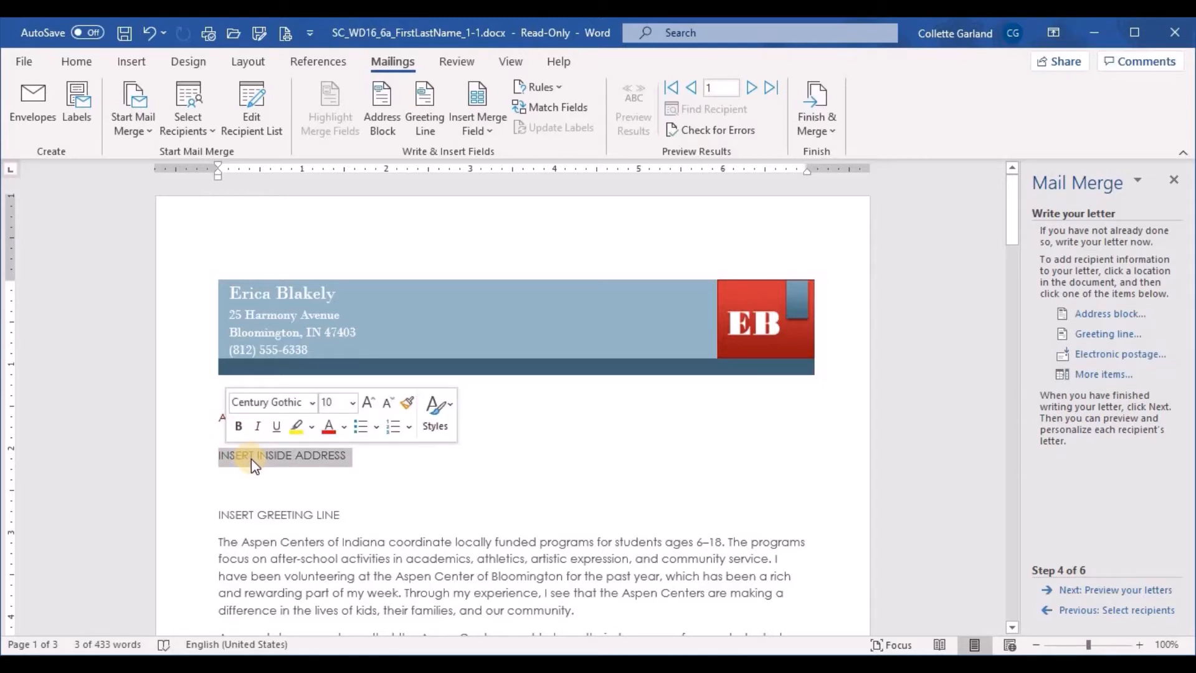
click(1098, 316)
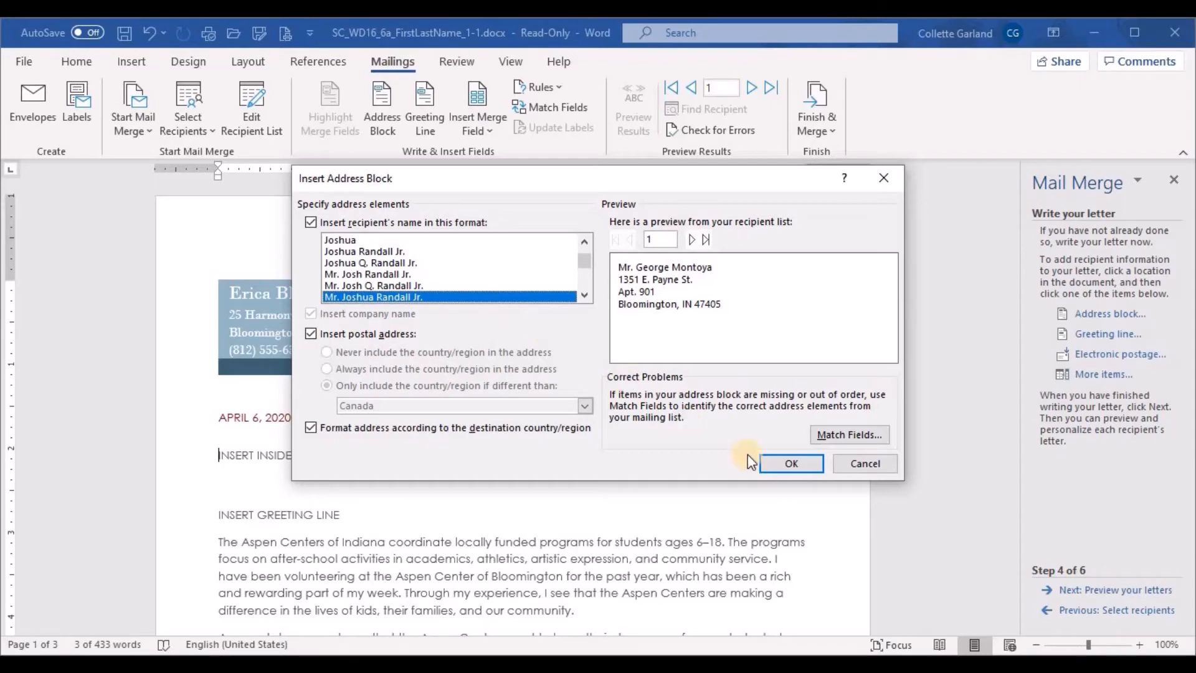
click(769, 462)
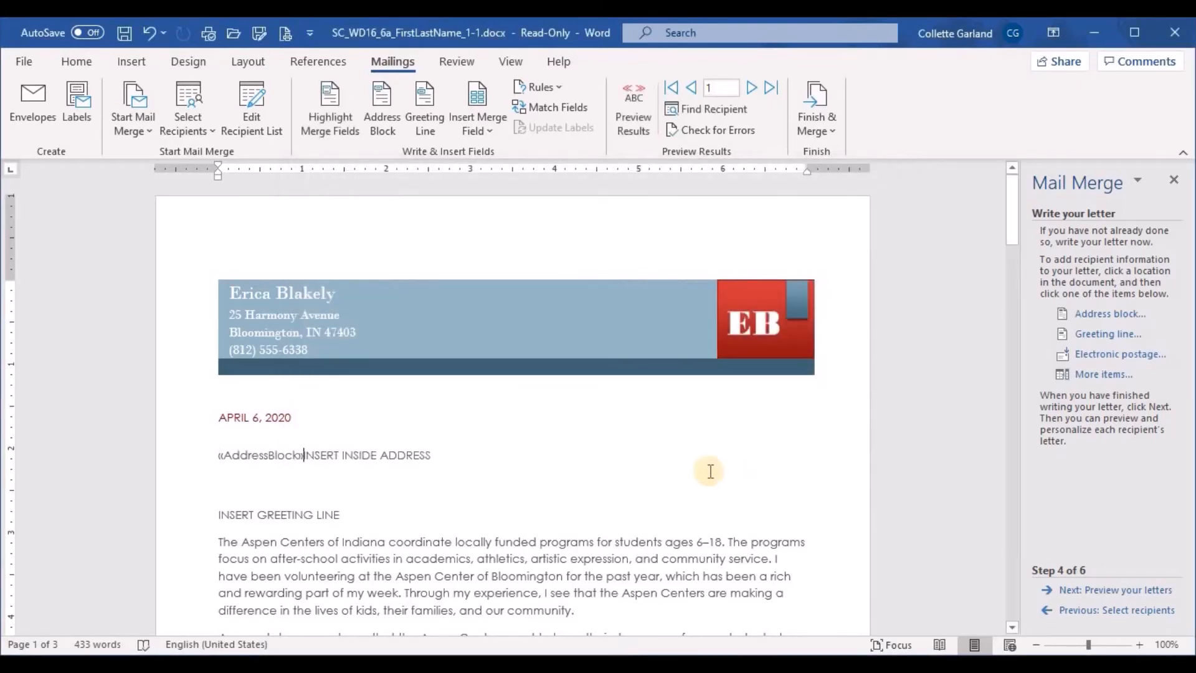
drag(435, 454, 304, 456)
key(Delete)
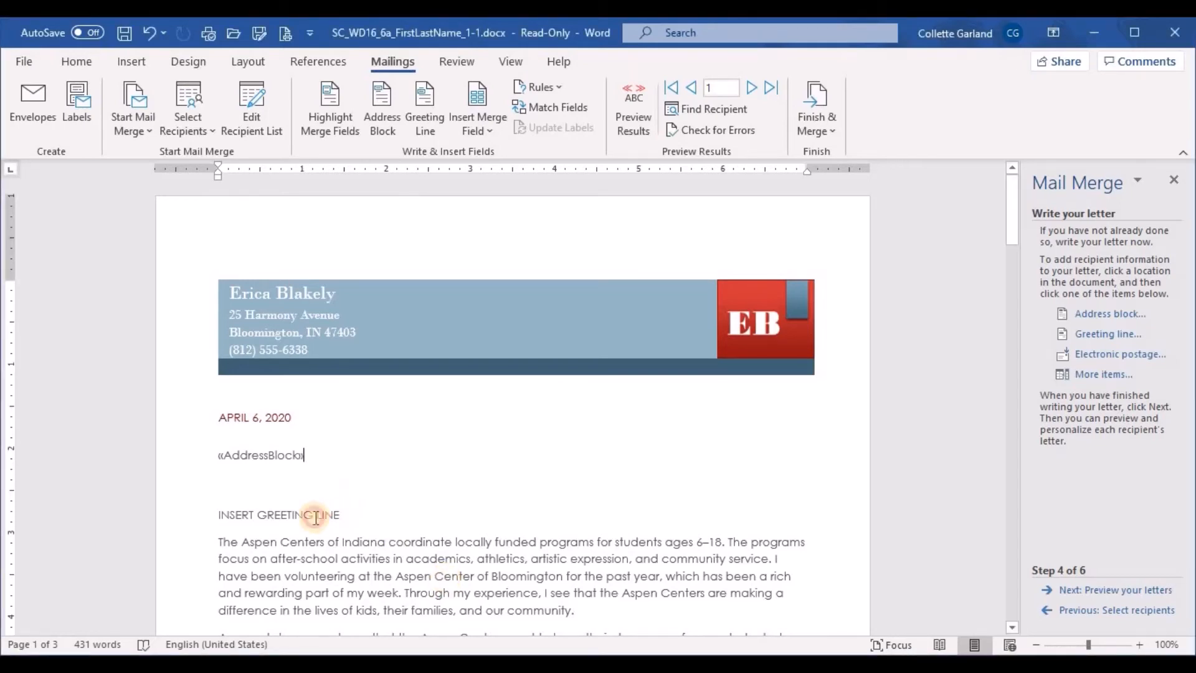
Replace the INSERT GREETING LINE placeholder with a greeting line merge field that uses the first-name-only recipient format
drag(315, 515, 228, 512)
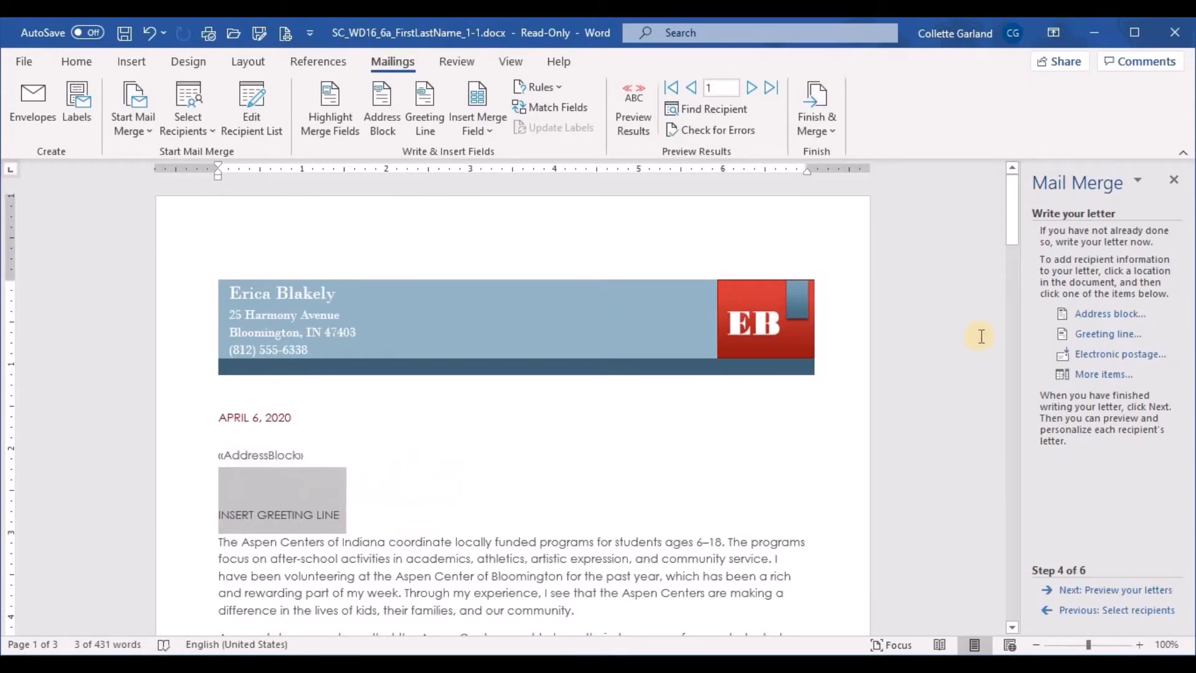
click(1097, 338)
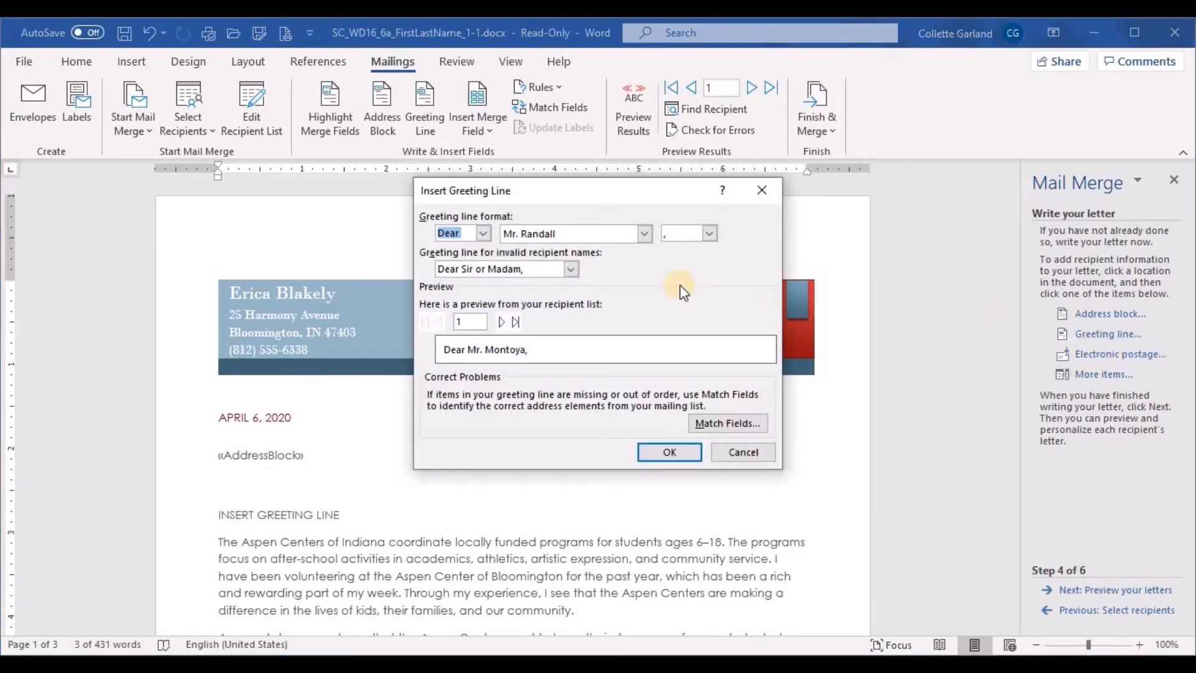
click(639, 233)
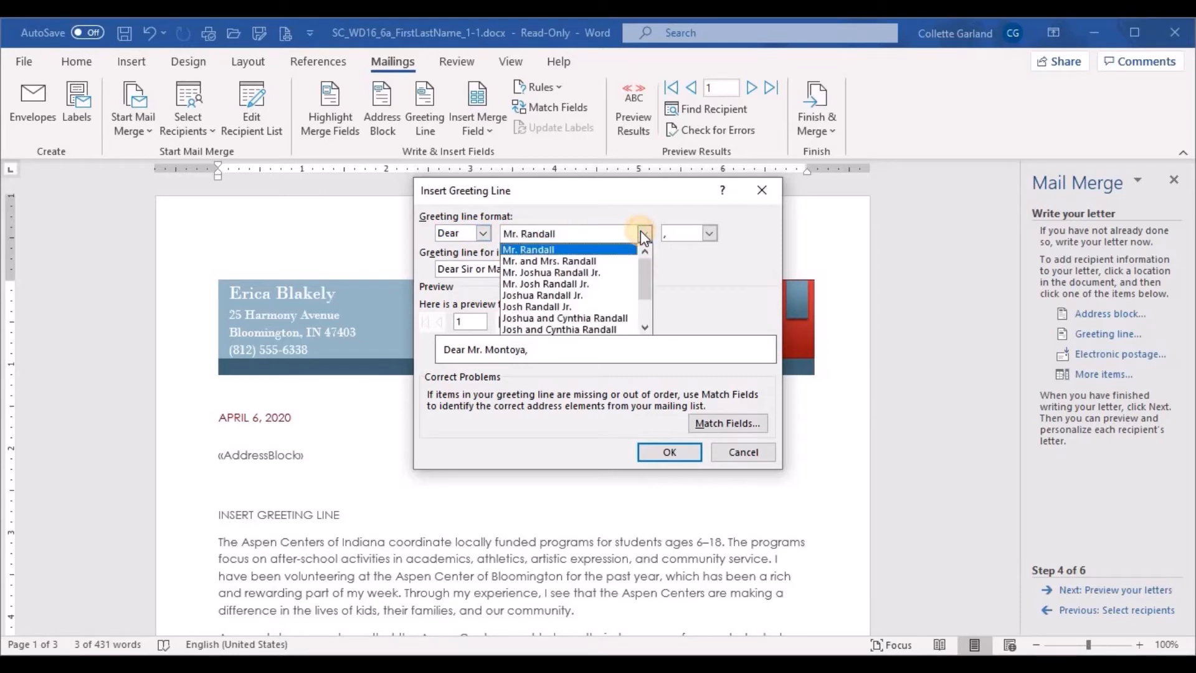
scroll(563, 304, down, 2)
click(563, 306)
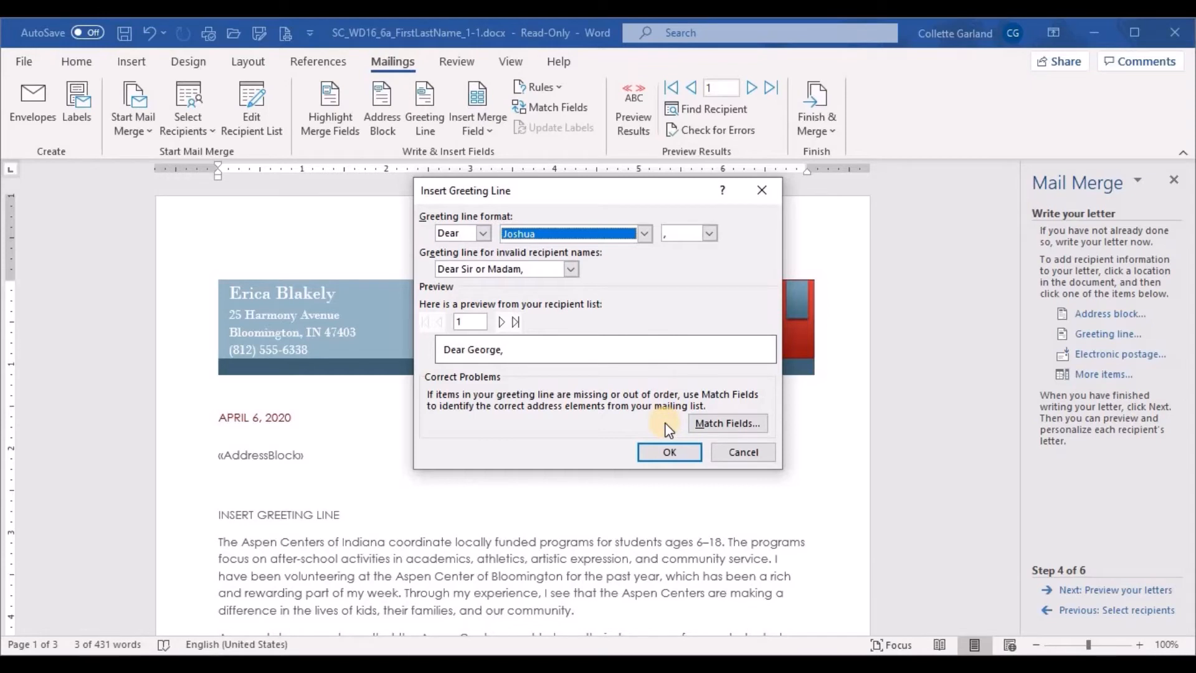
click(668, 444)
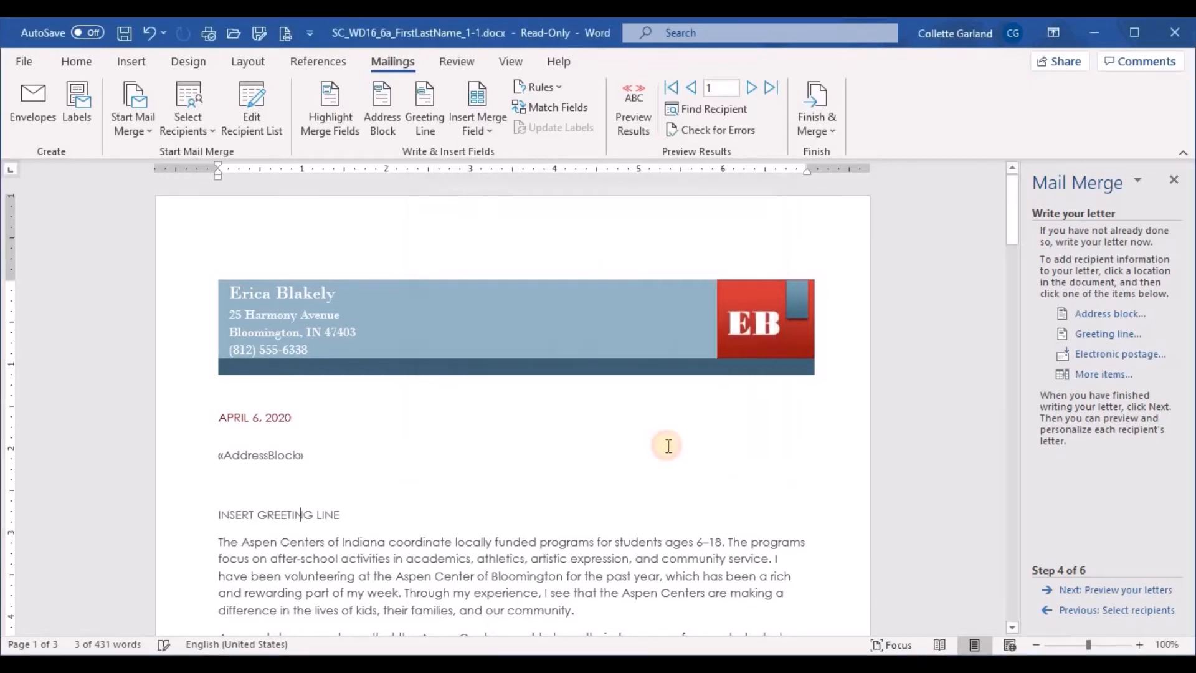
drag(444, 516, 304, 517)
key(Delete)
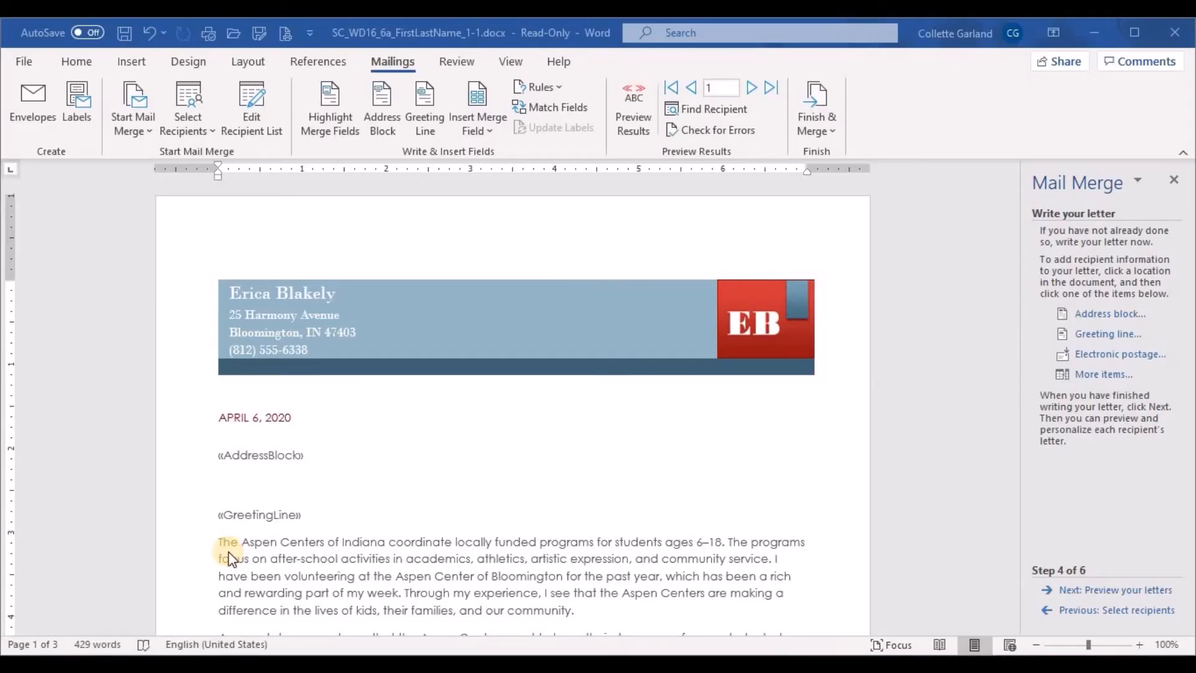
Replace the [AMOUNT] placeholder in the "Last year, you donated" sentence with the Amount merge field
scroll(234, 530, down, 10)
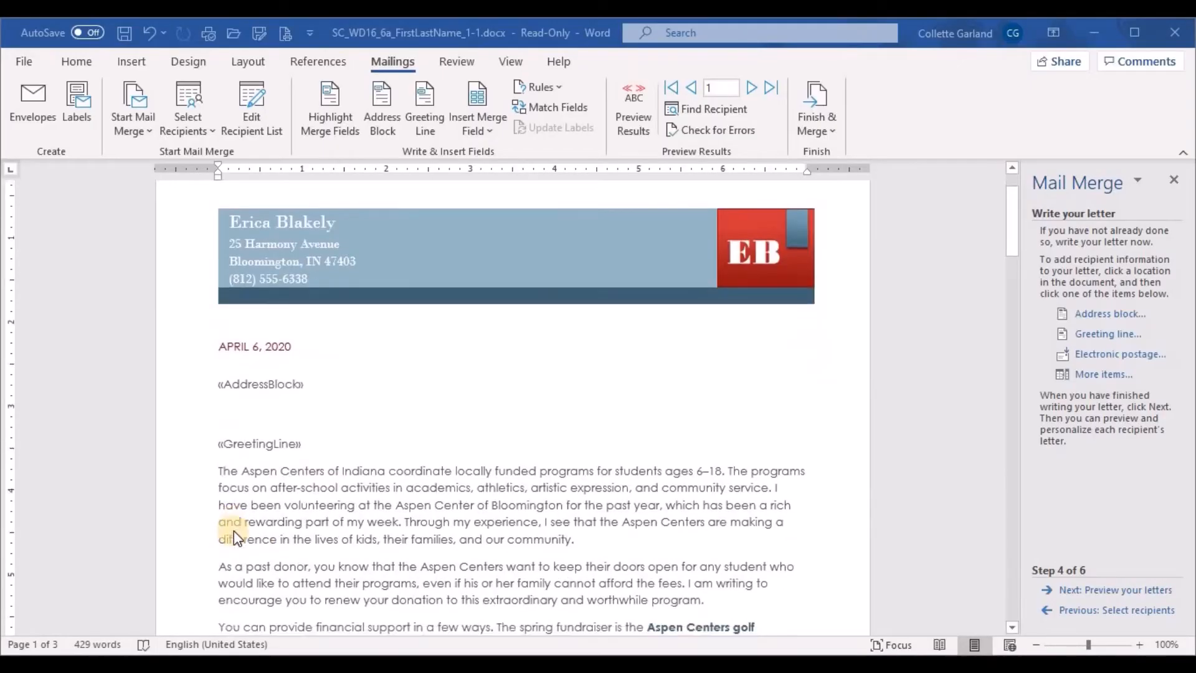
scroll(233, 530, up, 2)
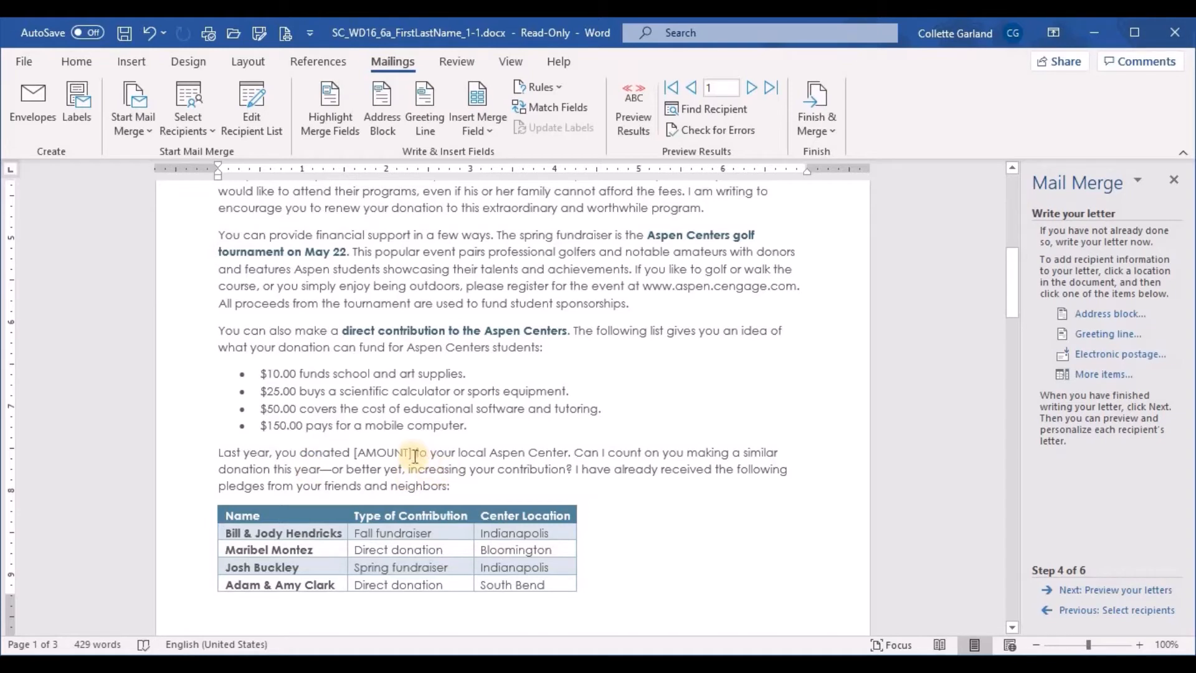
drag(413, 453, 356, 453)
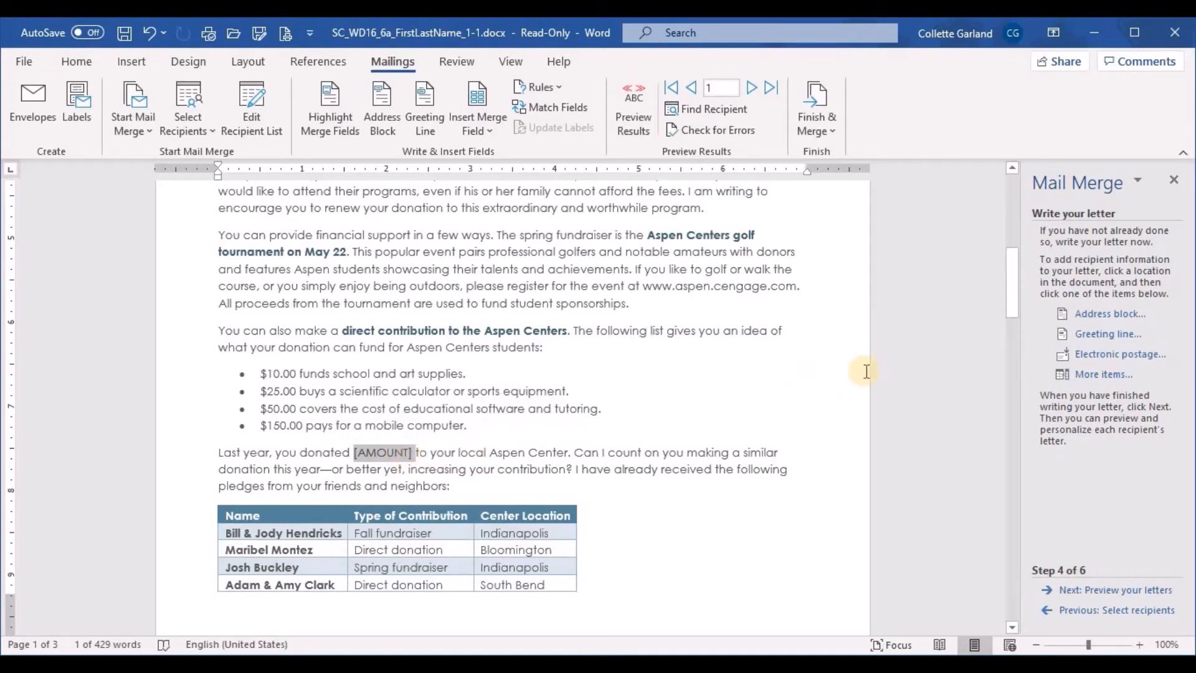
click(1098, 374)
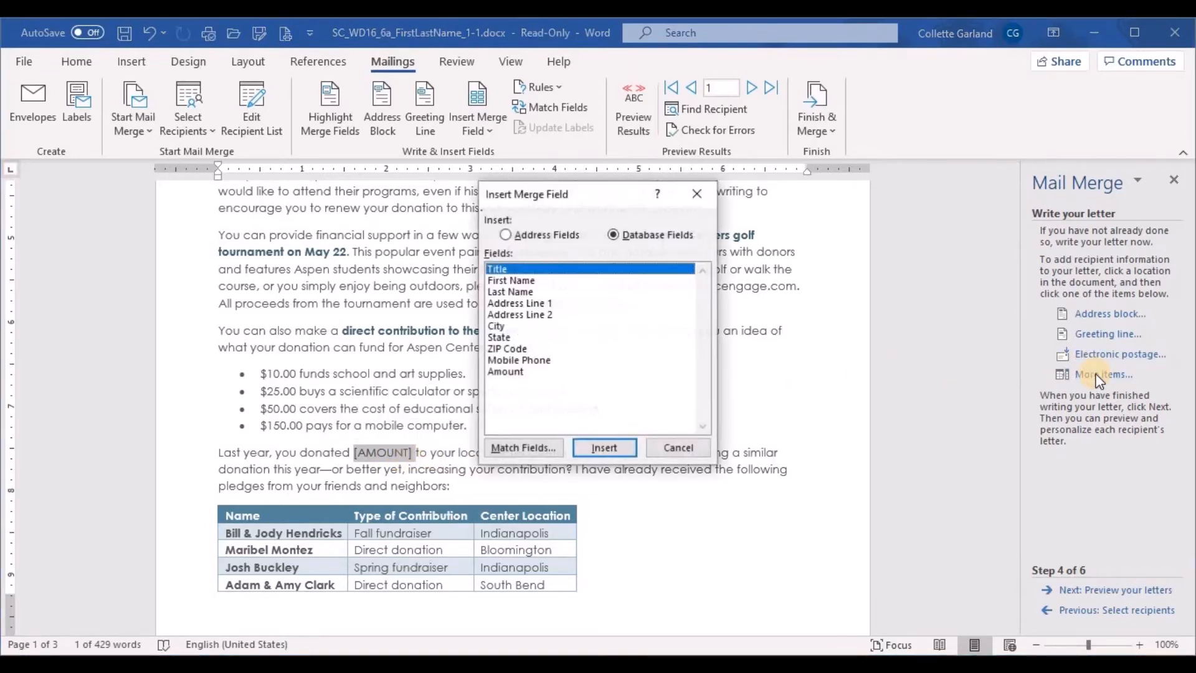
click(519, 374)
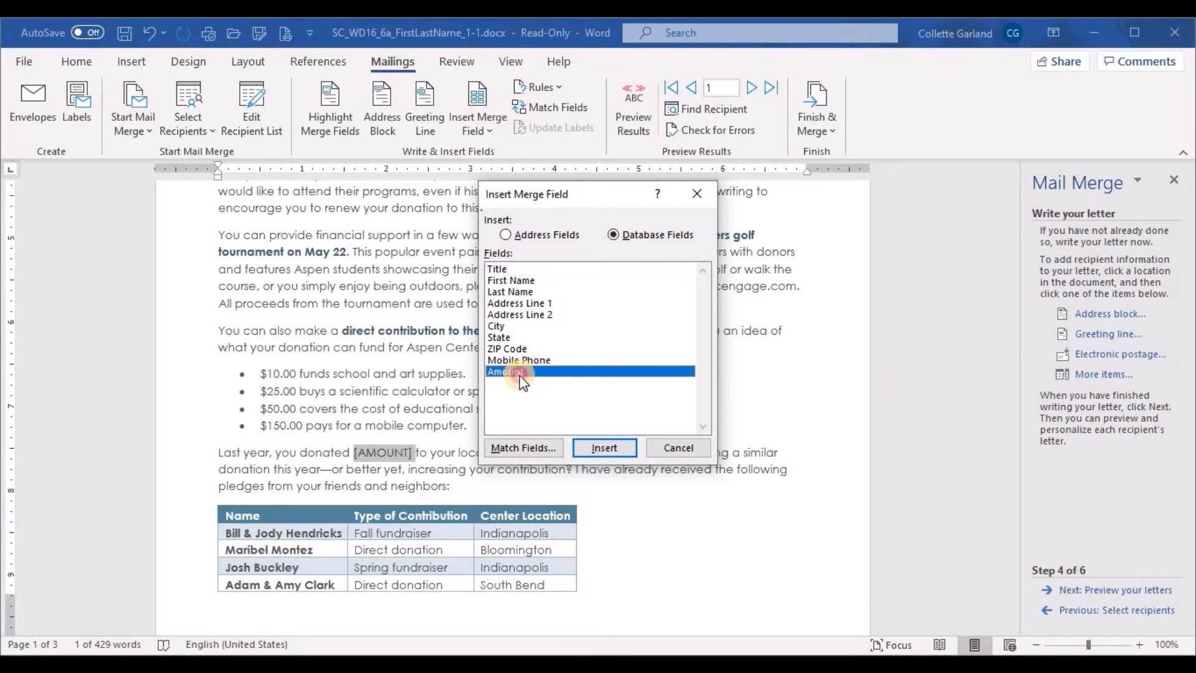
click(616, 446)
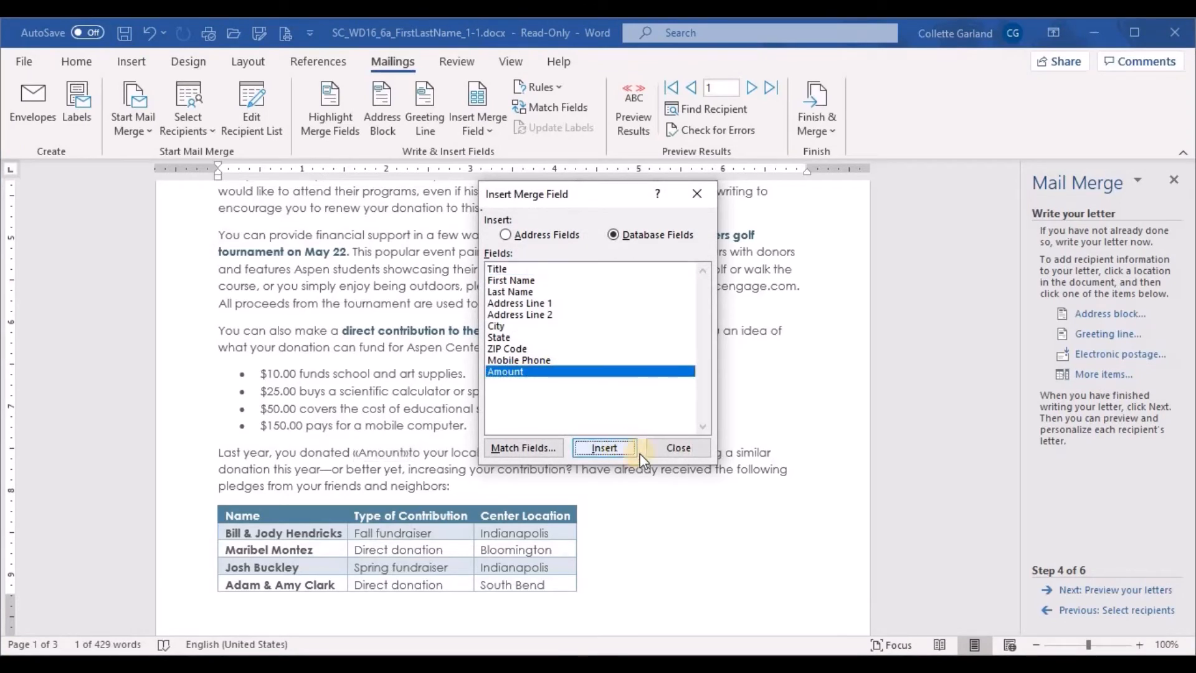
click(679, 446)
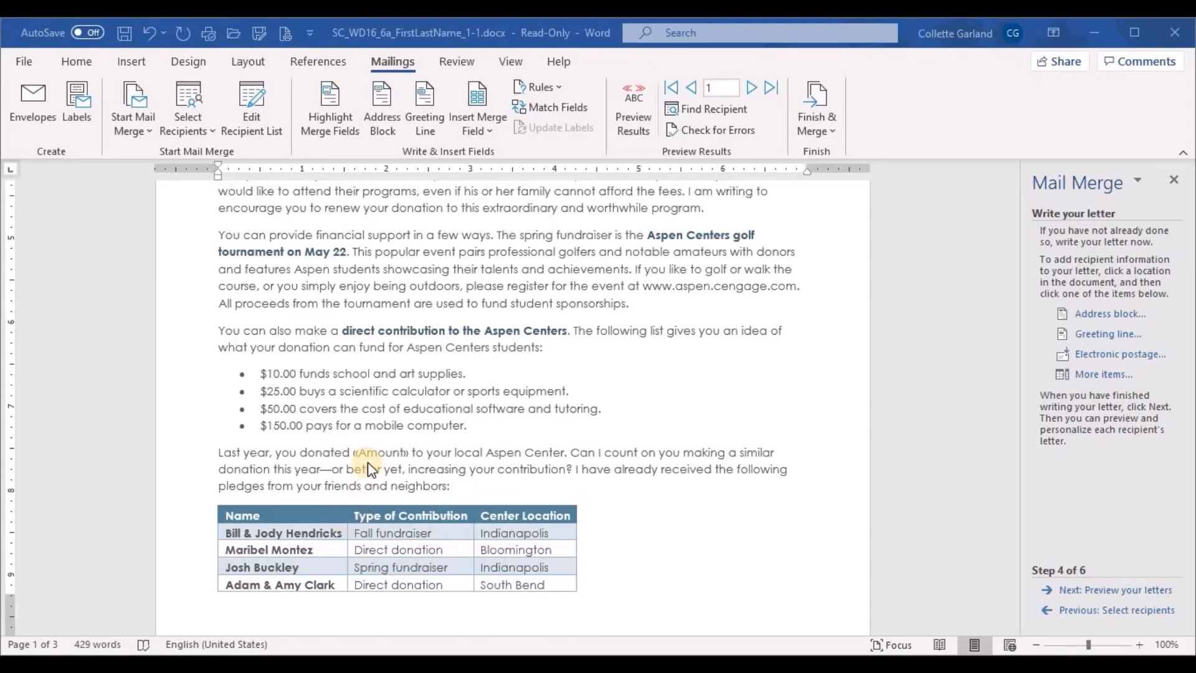
Start an If...Then...Else rule on the blank line below VOLUNTEER FUNDRAISING COORDINATOR, with the condition City equal to Bloomington
scroll(373, 449, down, 1)
scroll(374, 452, down, 10)
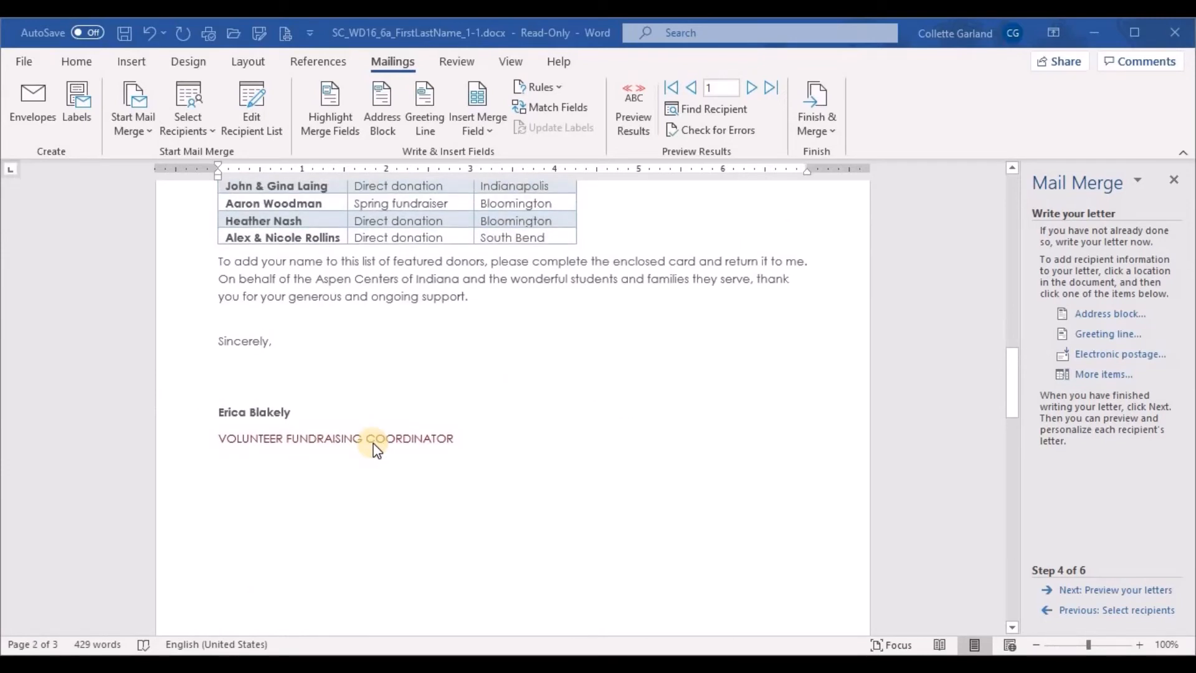
scroll(377, 450, down, 1)
click(246, 441)
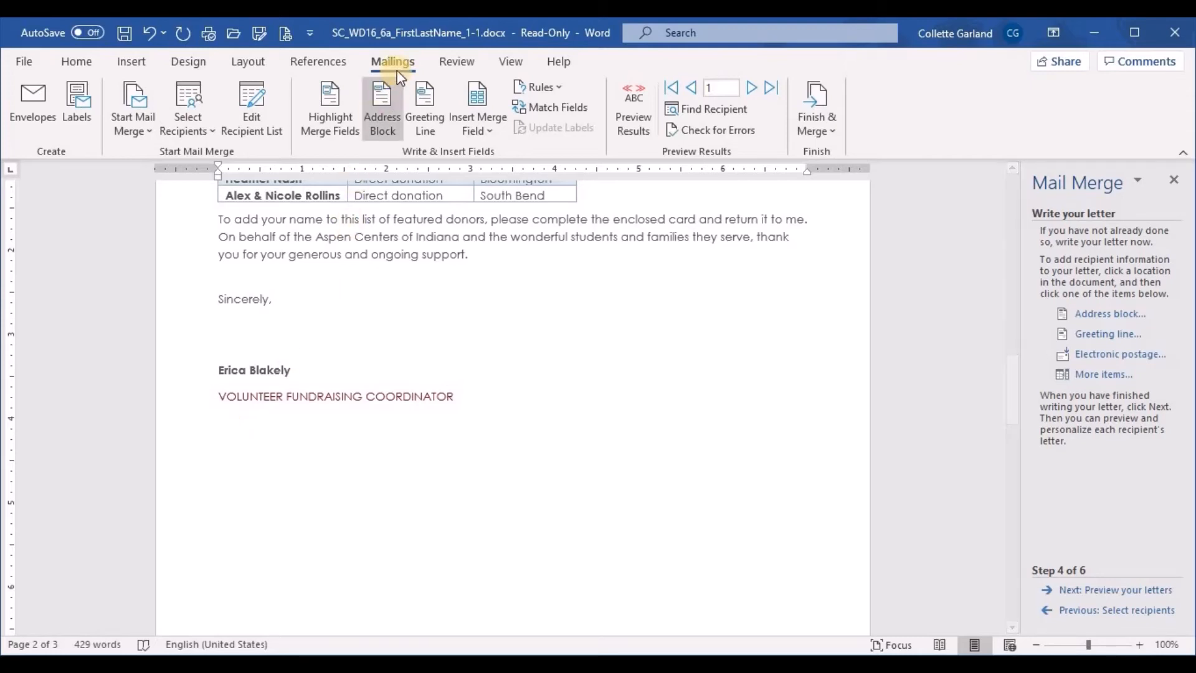
click(555, 94)
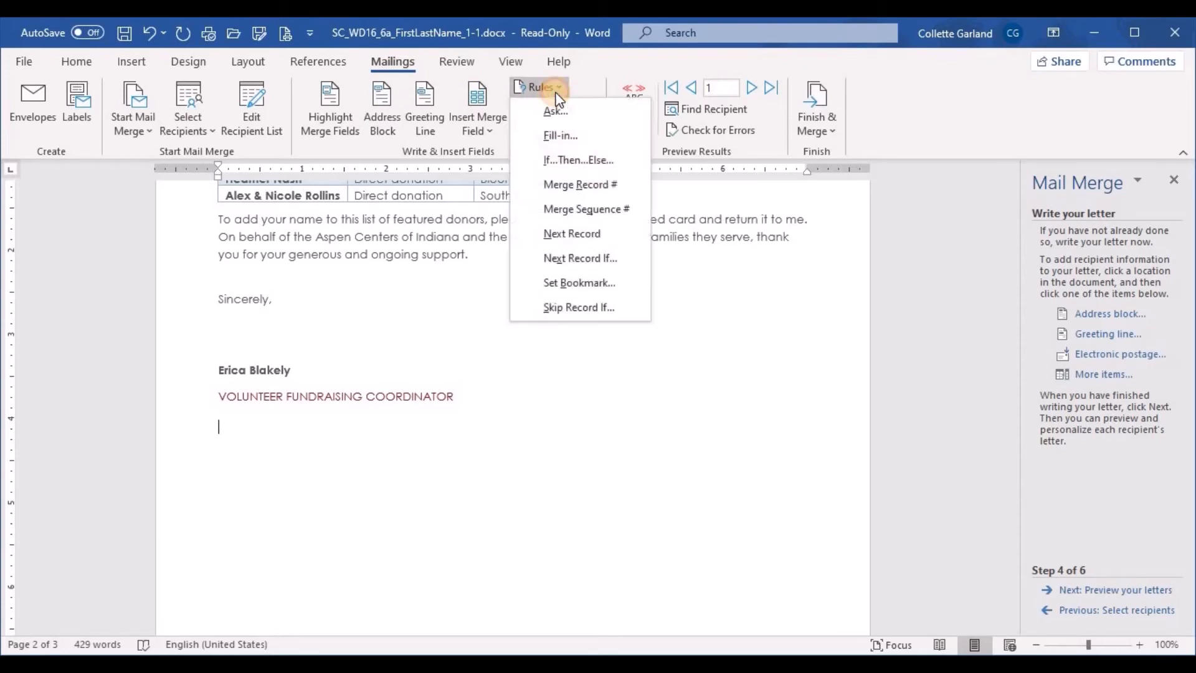
click(578, 161)
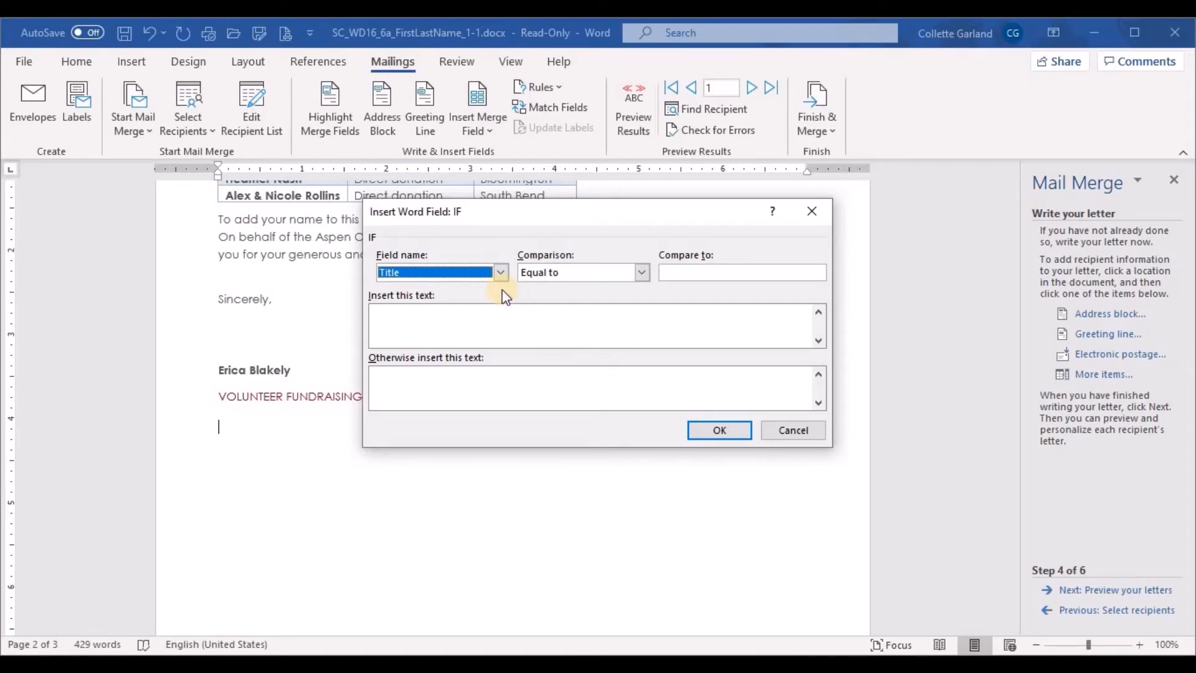
click(500, 272)
click(431, 345)
click(726, 278)
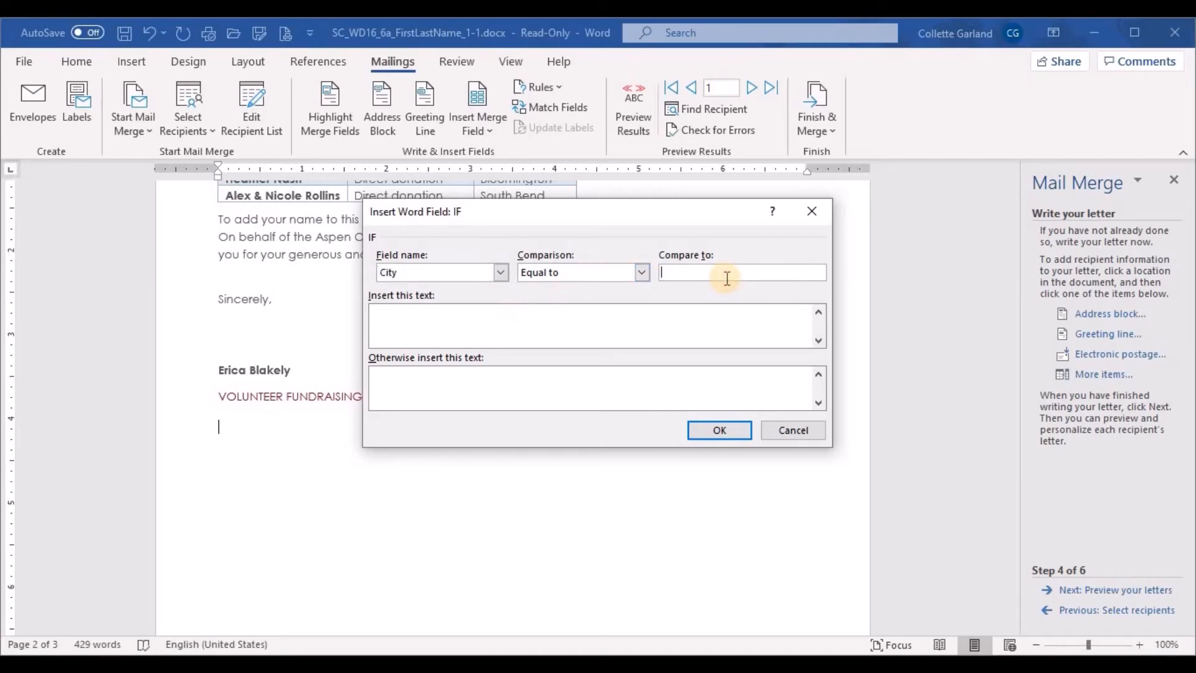
text(Bloomington)
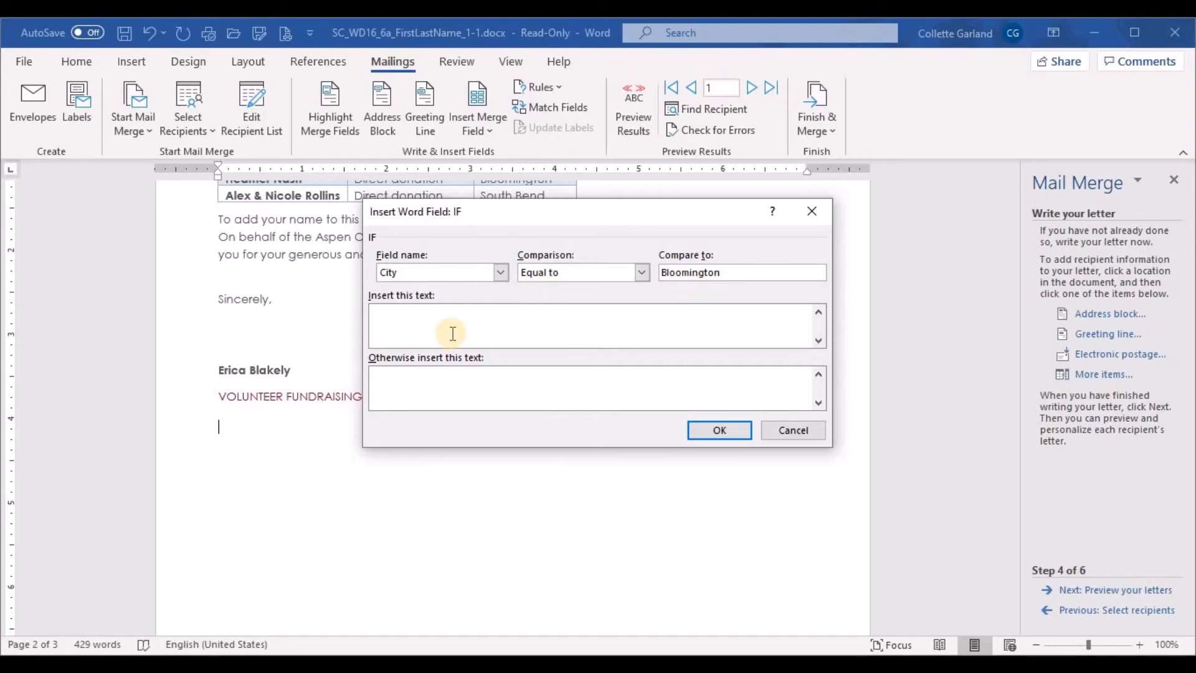
Set the rule's text for matching recipients to "P.S. I hope to see you at the talent show next Friday."
click(428, 320)
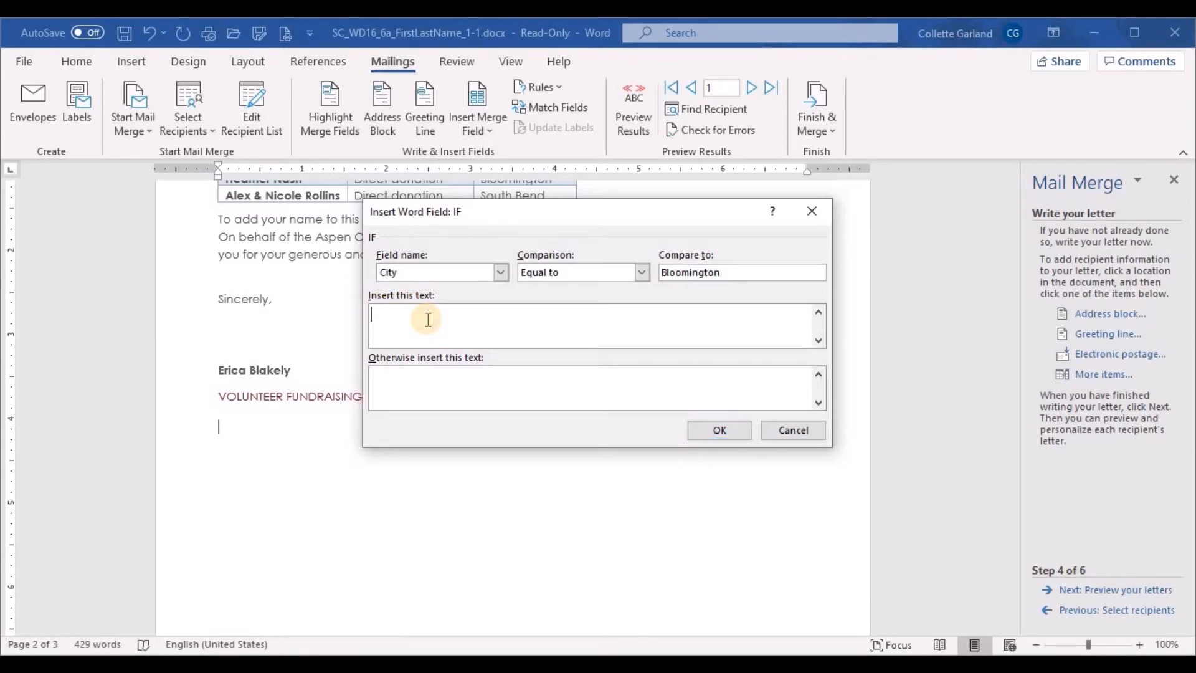
text(P.S. I hope to see you a)
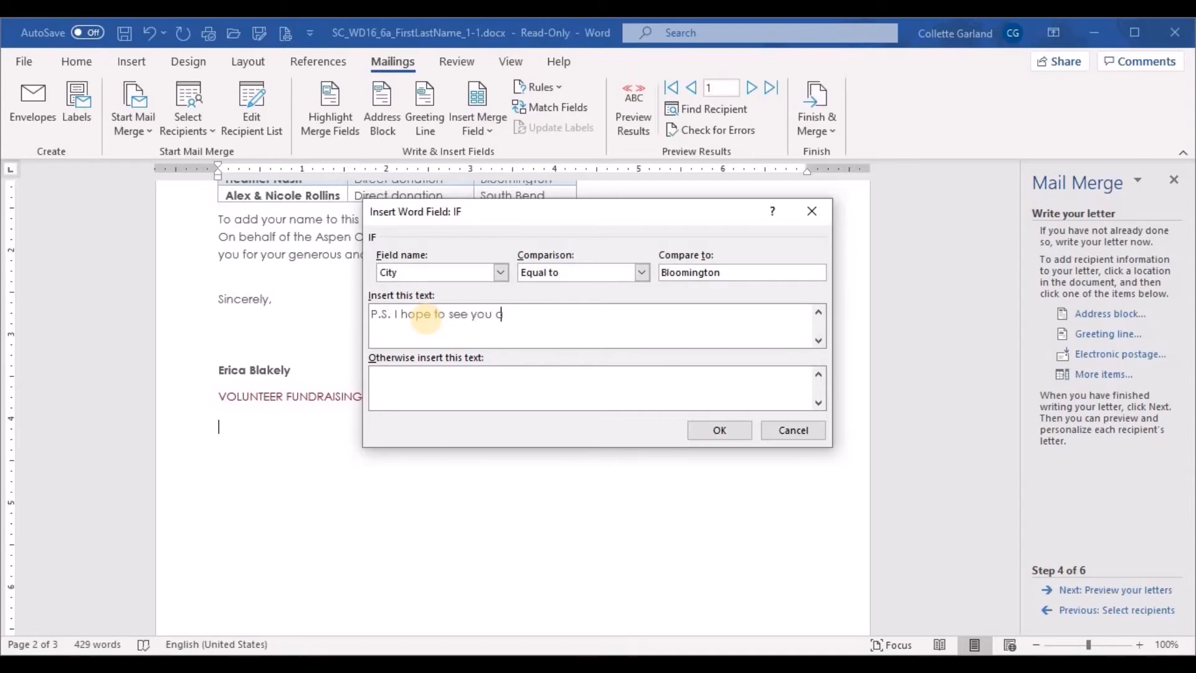
text(t the talent show next Friday.)
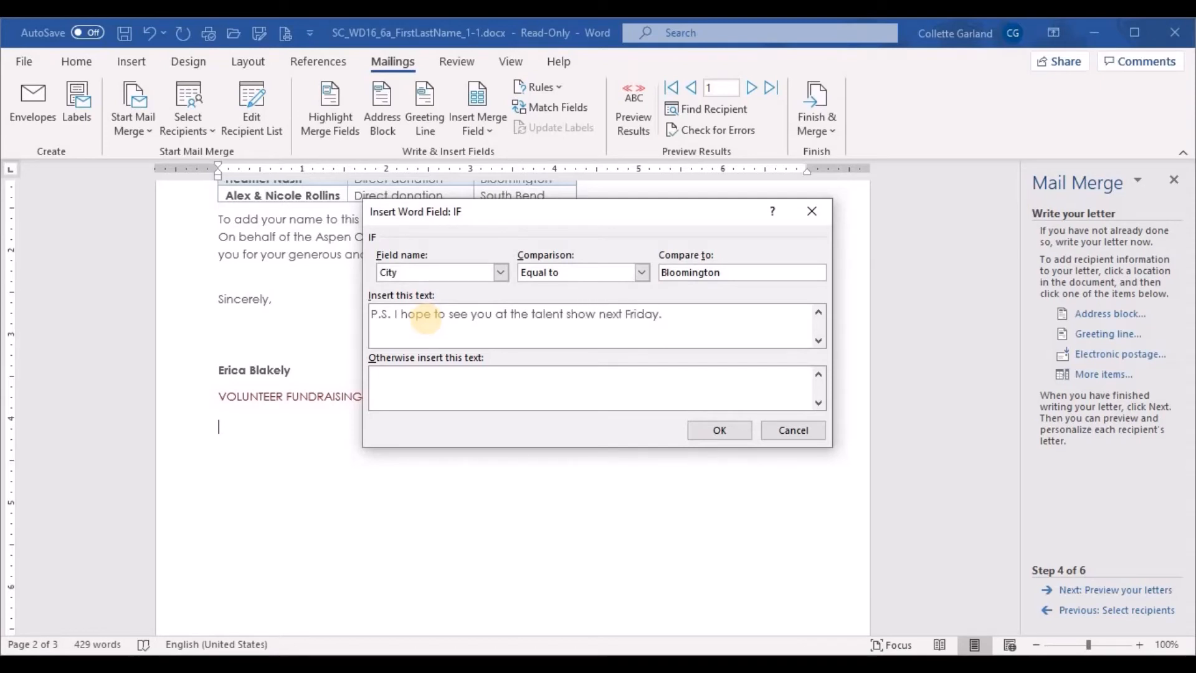
Set the rule's otherwise text to "P.S. The next time you are in Bloomington, stop by the Aspen Center on Third Street." and insert the rule
click(394, 381)
text(p)
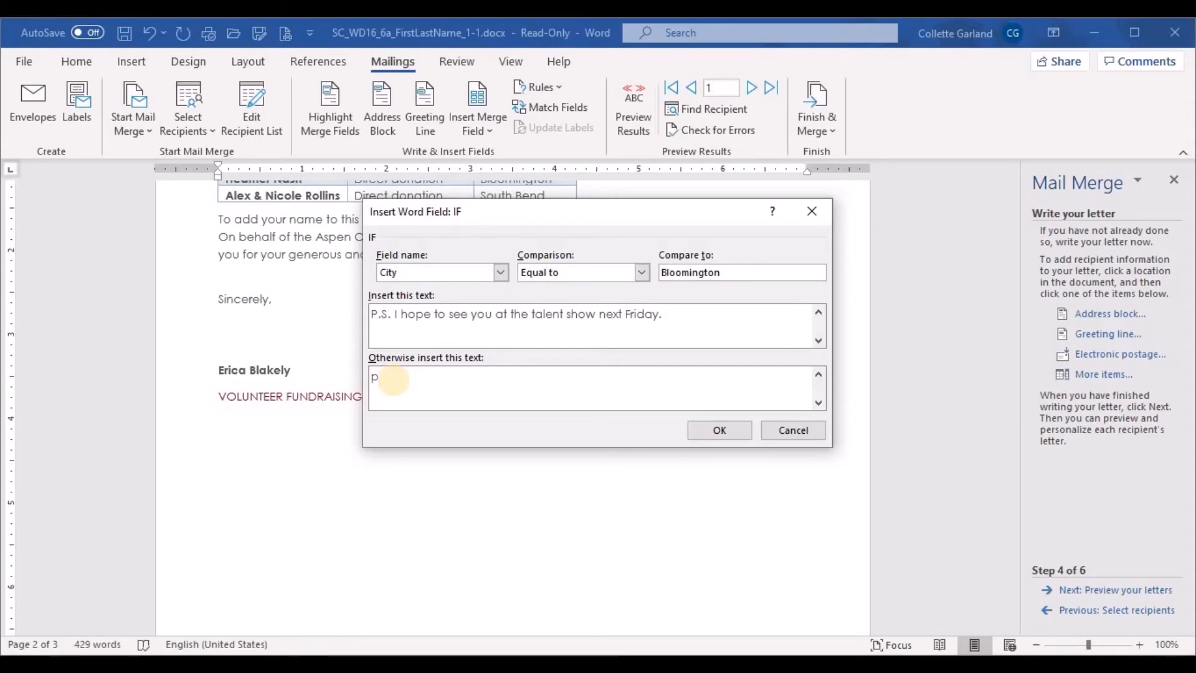
key(BackSpace)
text(P.S. The next time you are in)
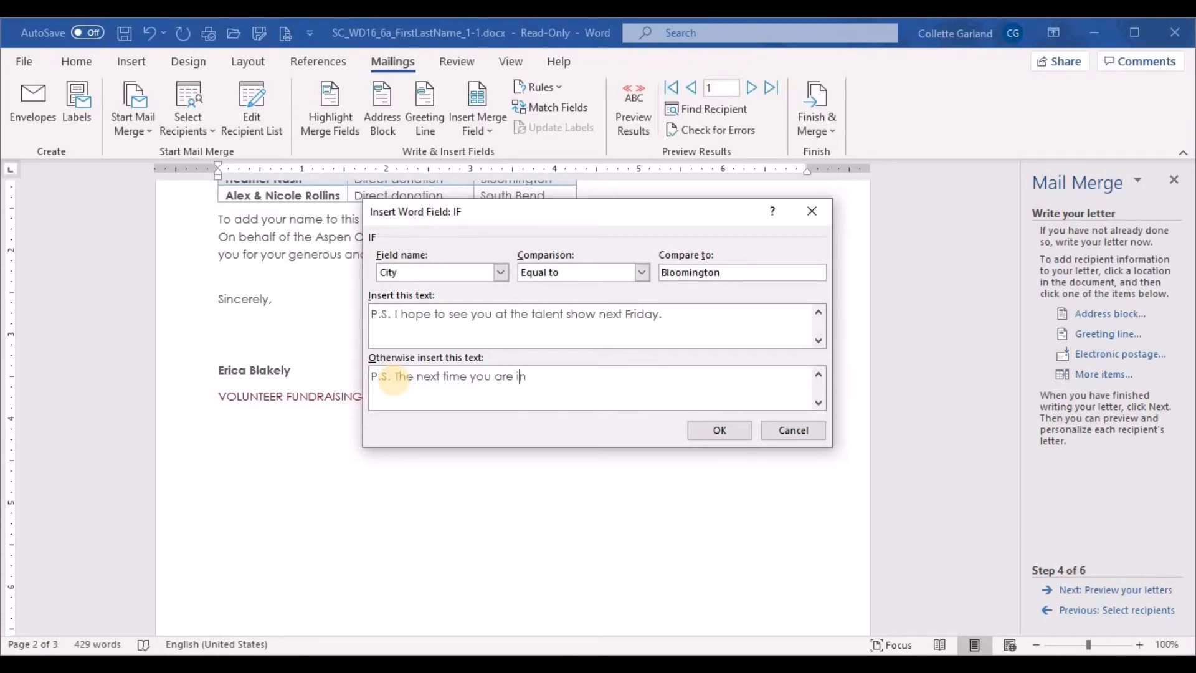
text( Bloomington, stop by the Aspen )
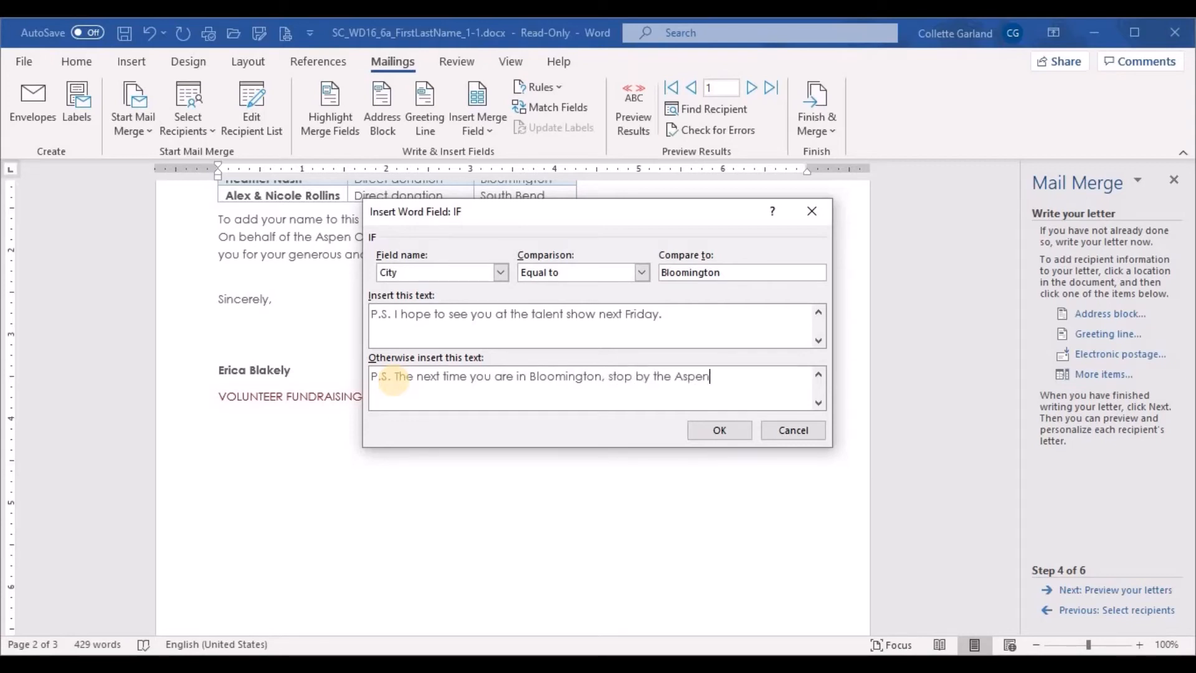
text(Center on Third Street)
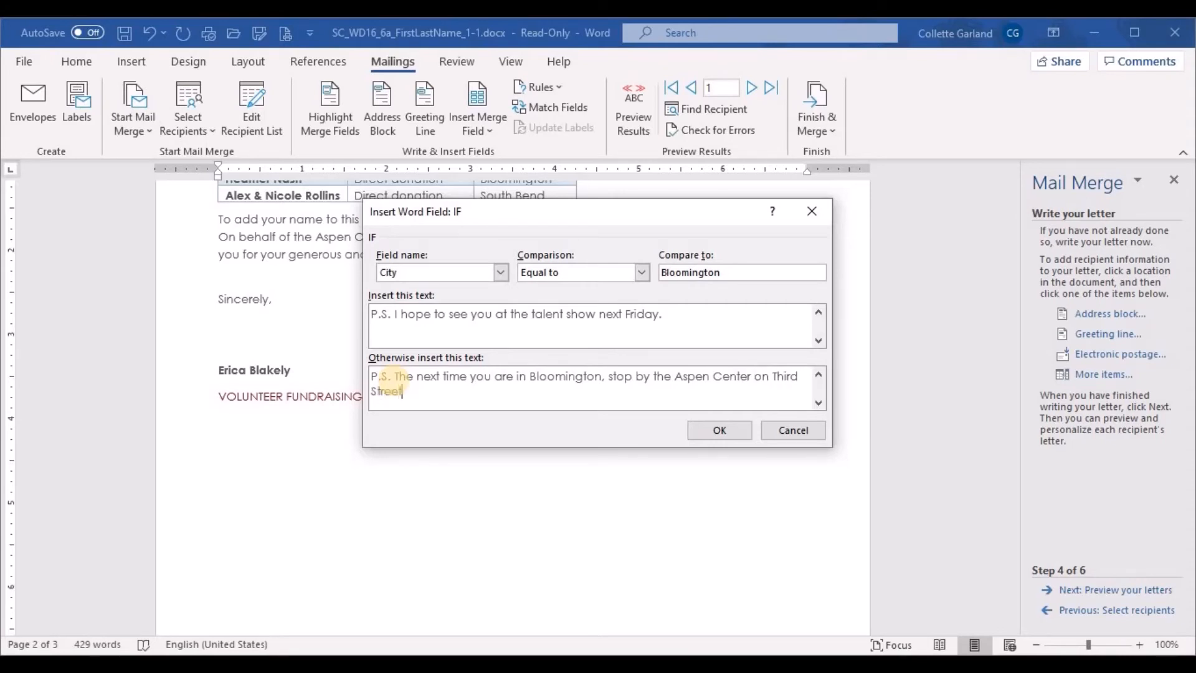
text(.)
click(699, 432)
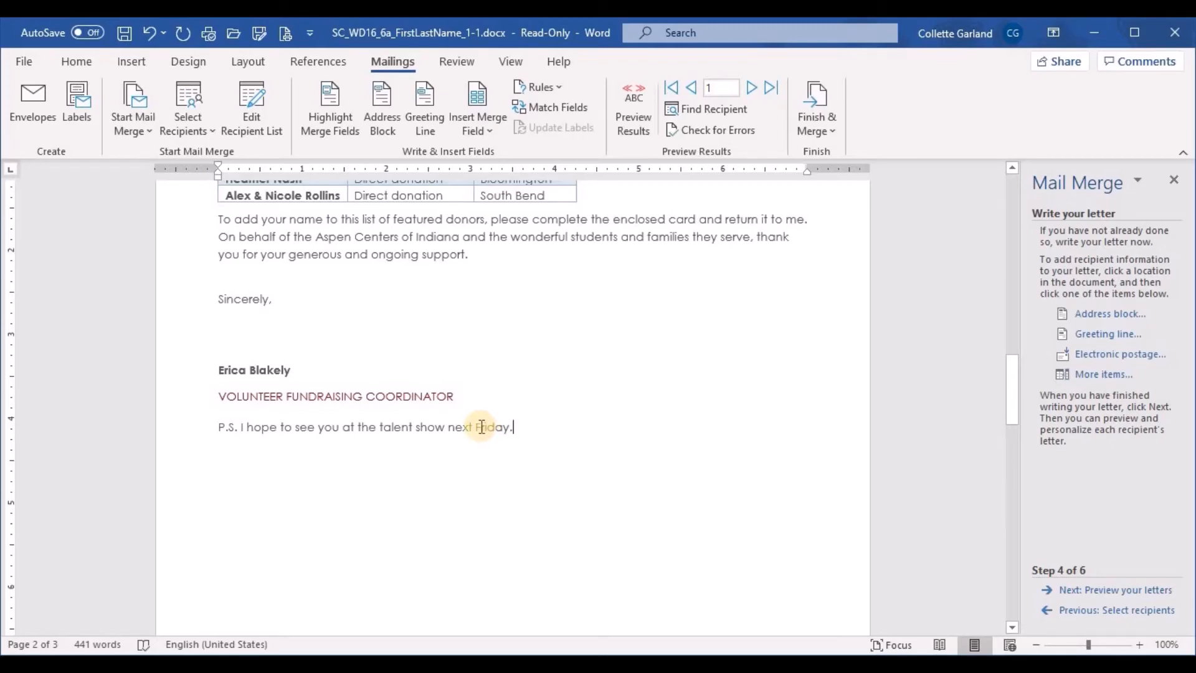
Advance the mail merge from writing the letter to previewing the merged letters
scroll(482, 427, up, 15)
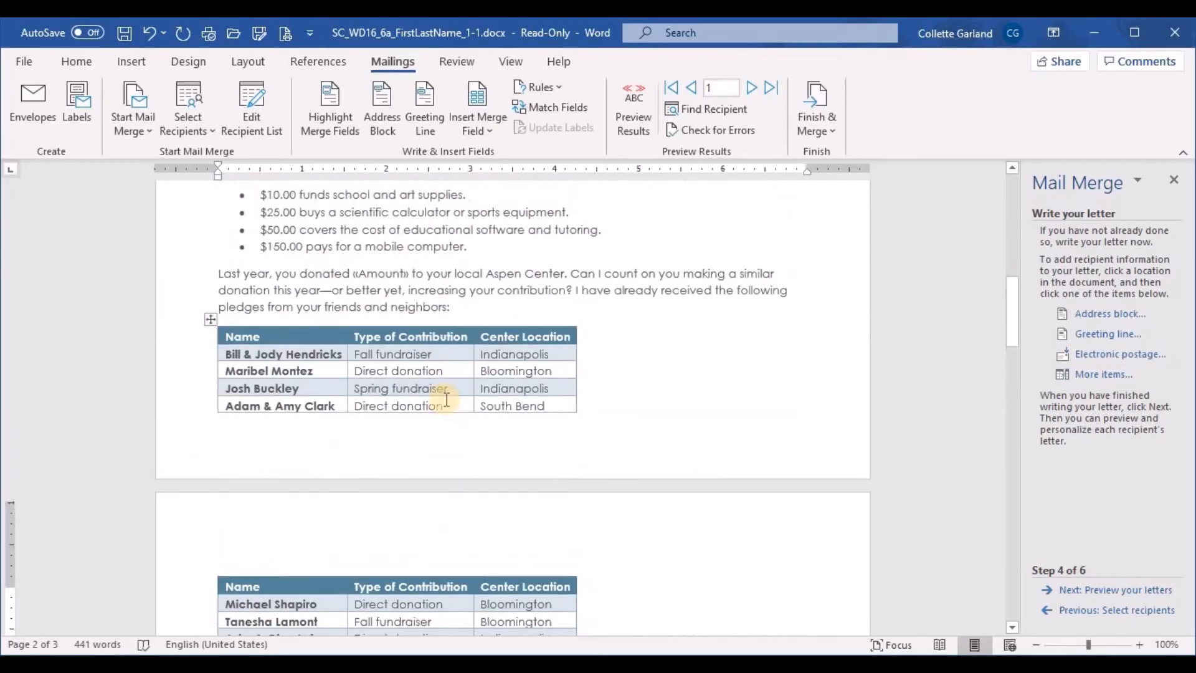
scroll(445, 397, up, 6)
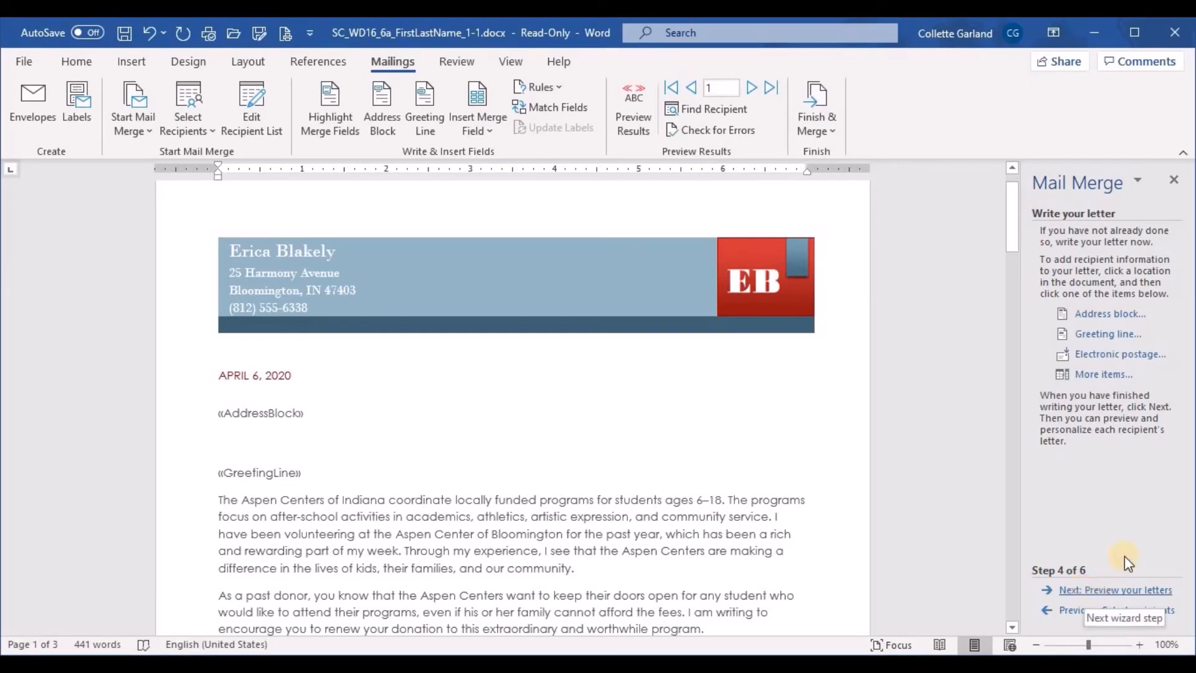
click(1098, 592)
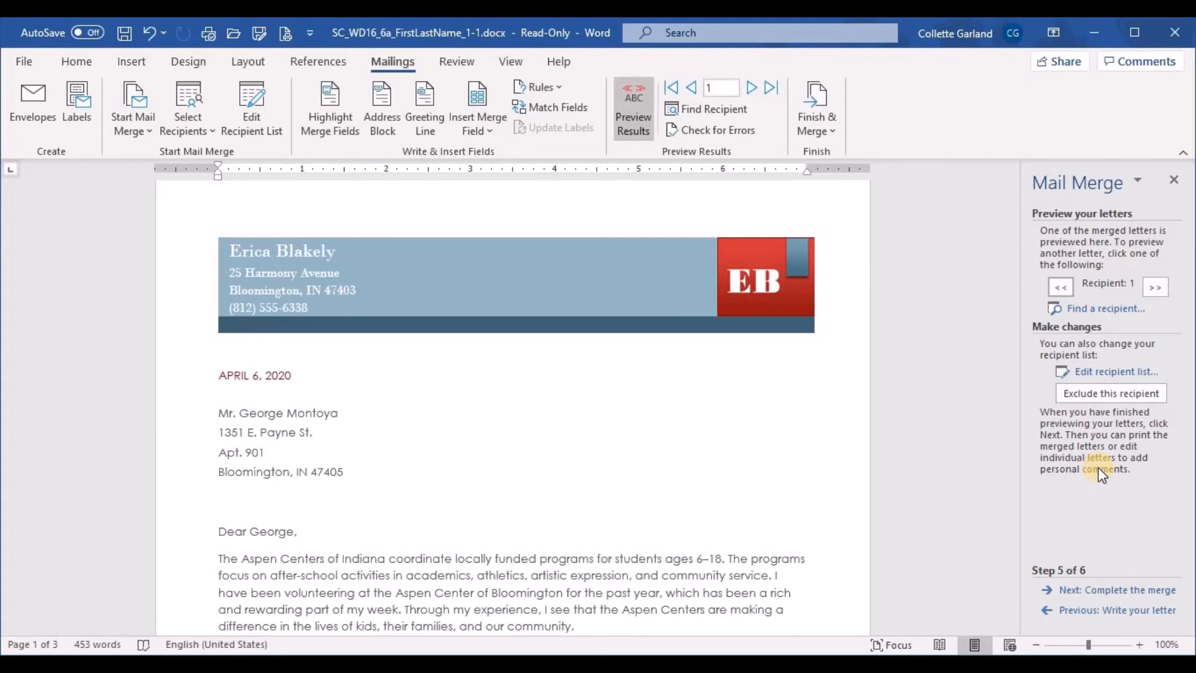
Sort the mail merge recipient list by ZIP Code in ascending order
click(1091, 374)
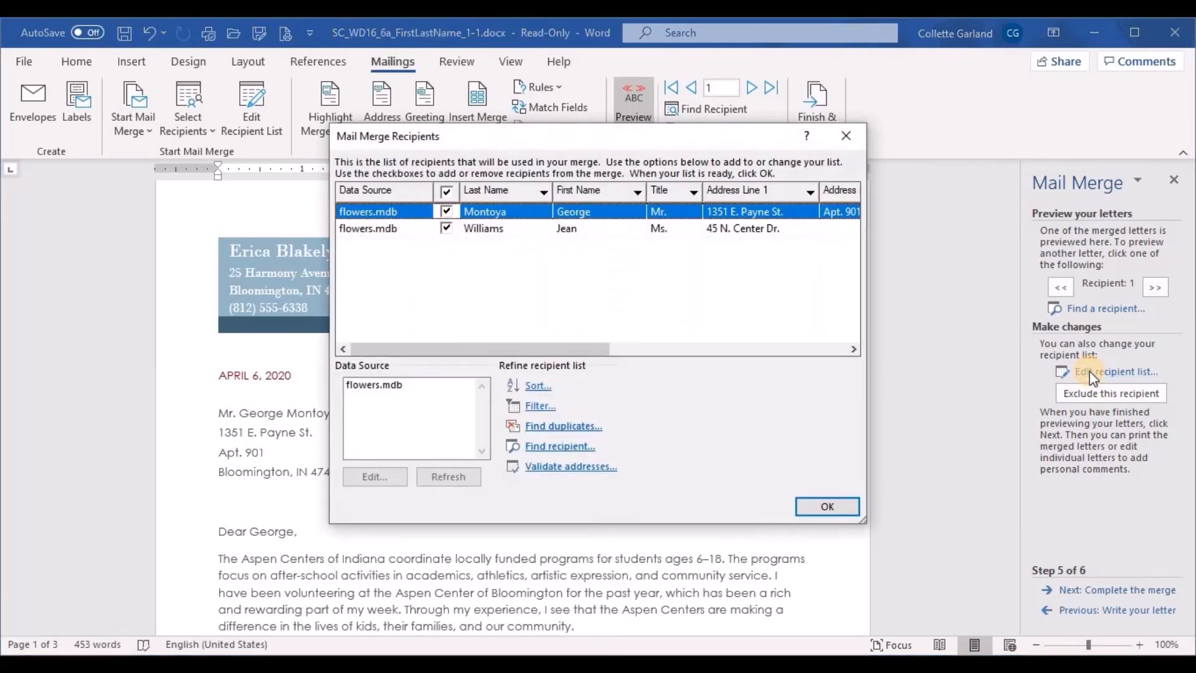
click(537, 386)
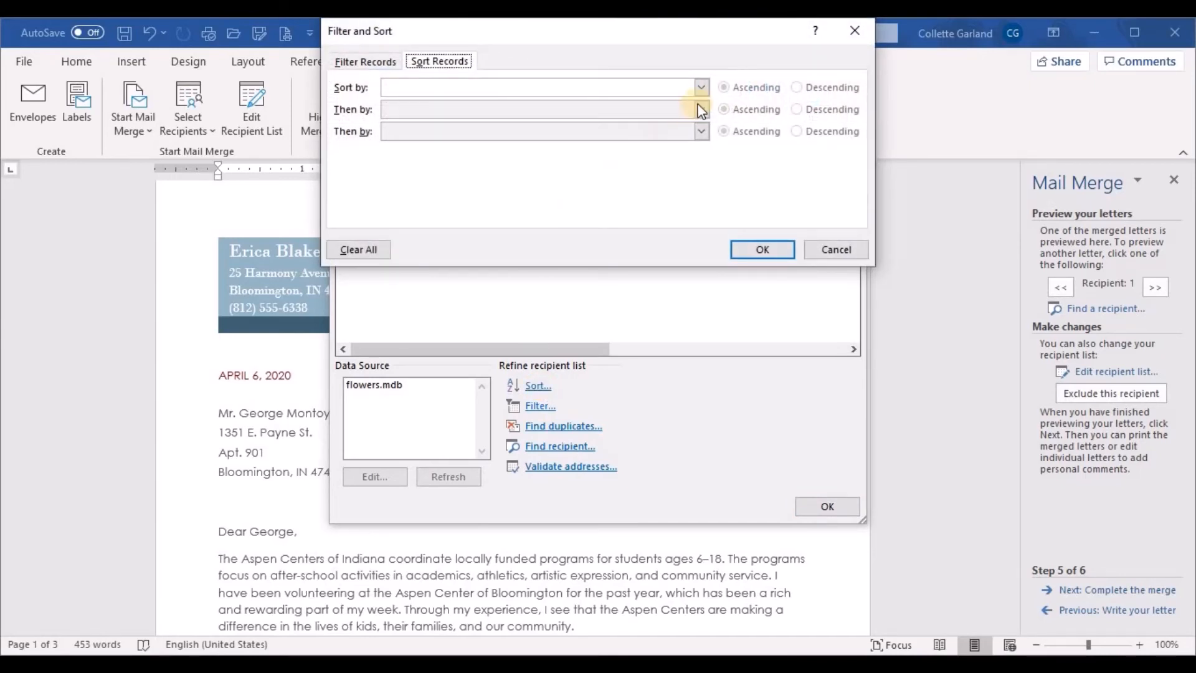
click(701, 89)
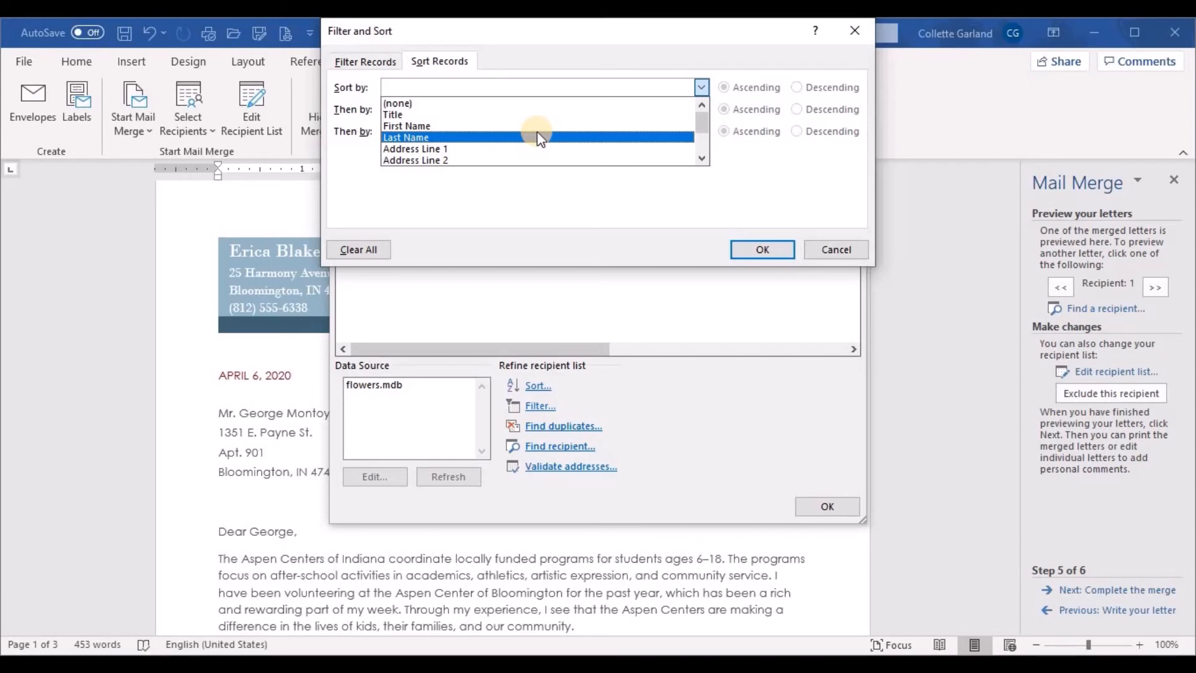
scroll(537, 133, down, 2)
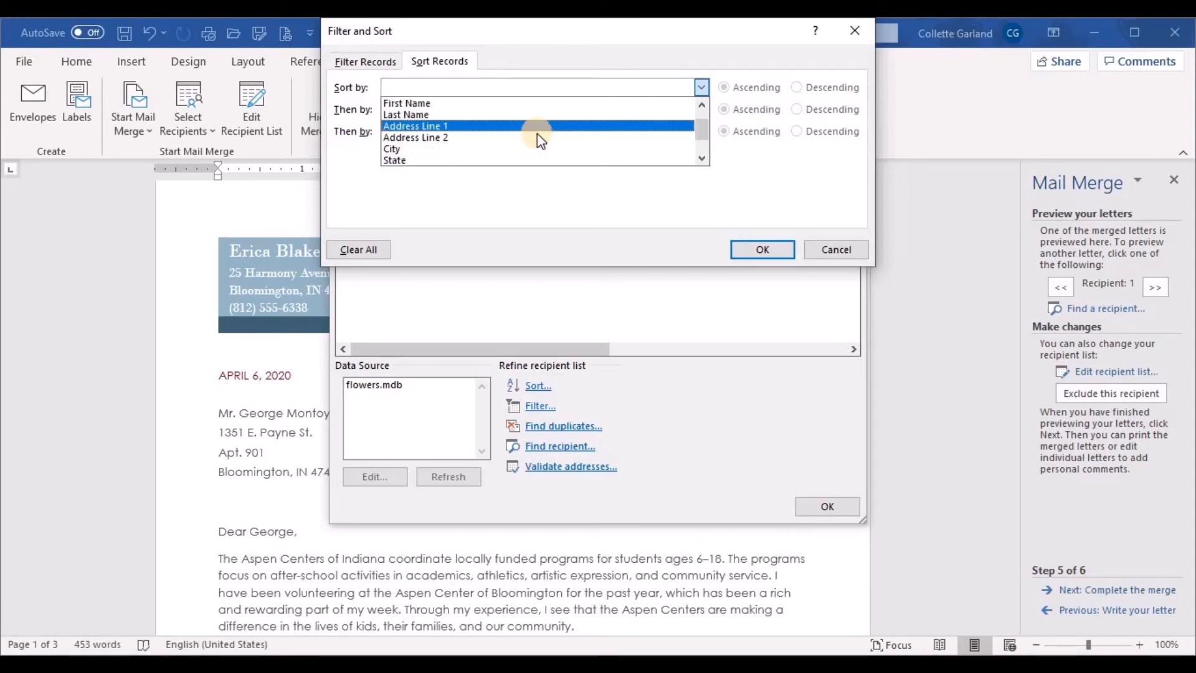
click(480, 149)
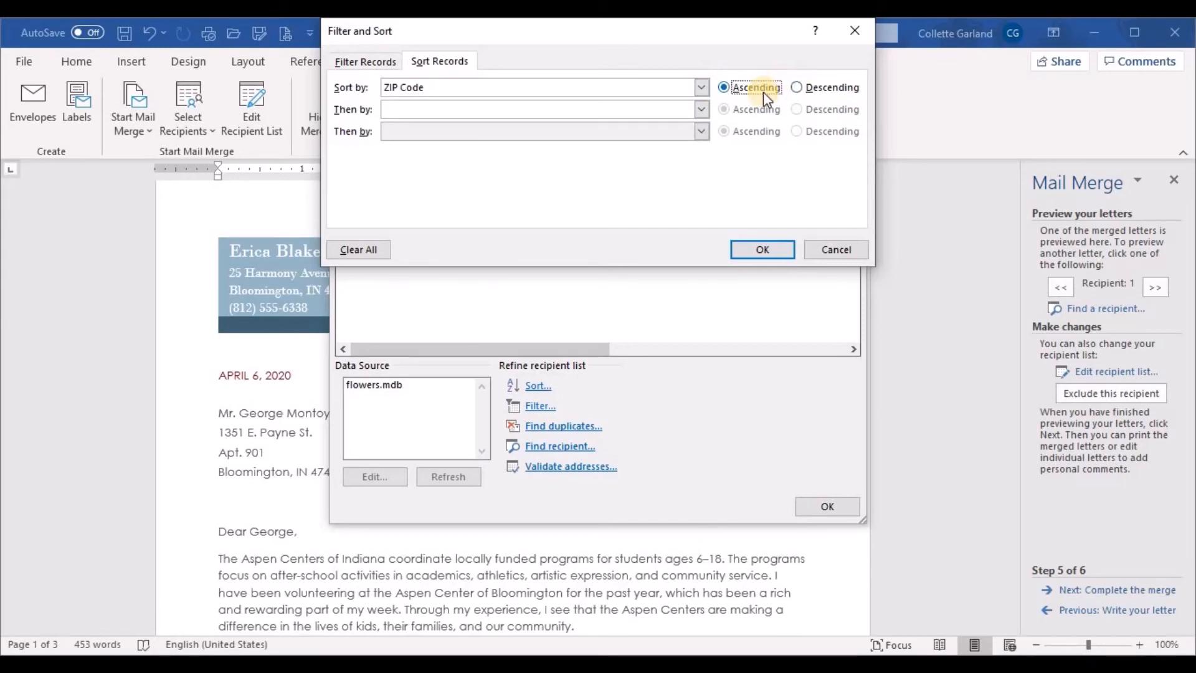
click(788, 250)
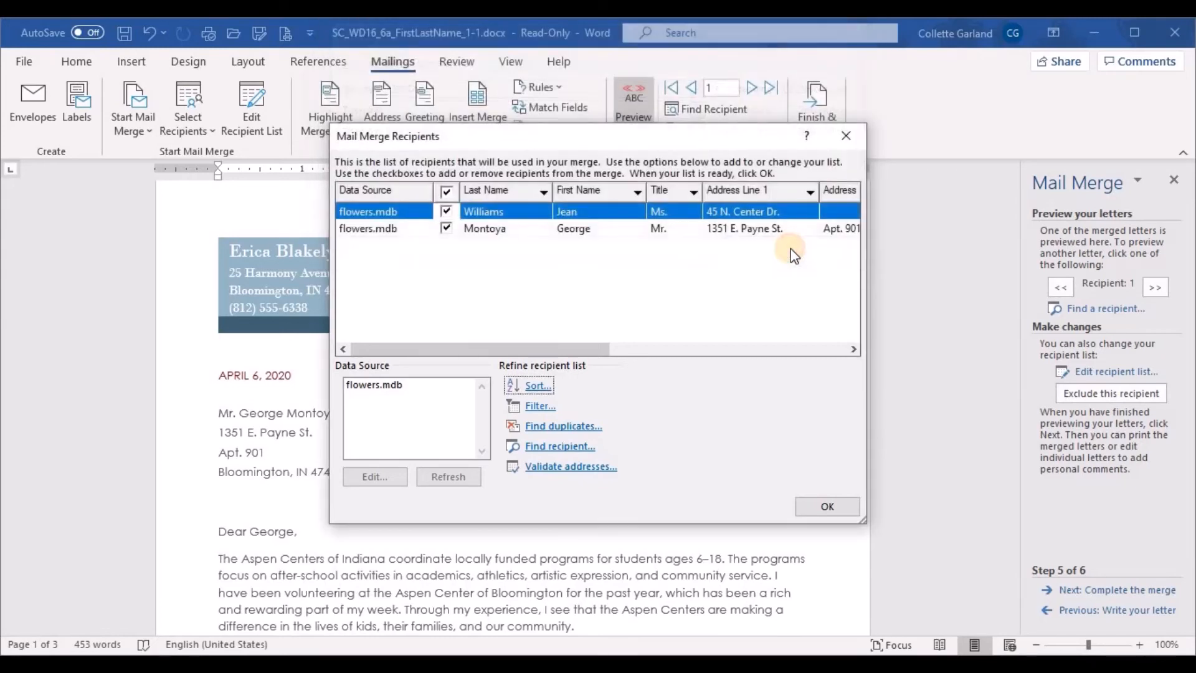
click(822, 503)
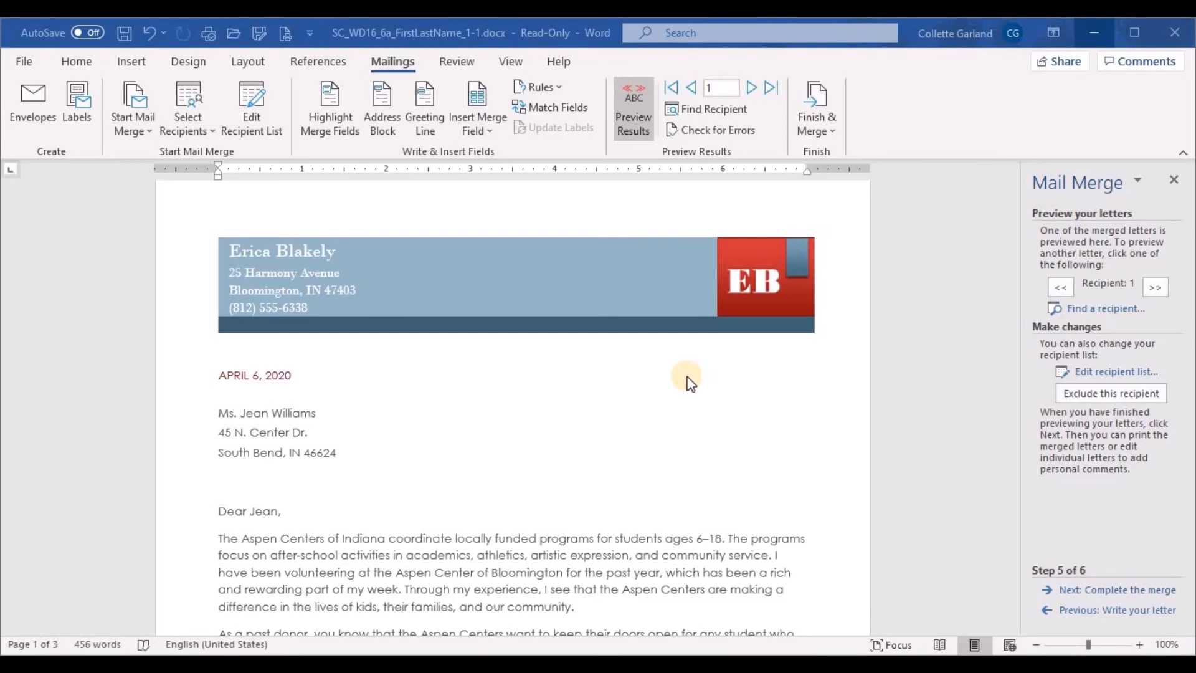
Complete the mail merge by merging all records into a new document of individual letters
click(1104, 591)
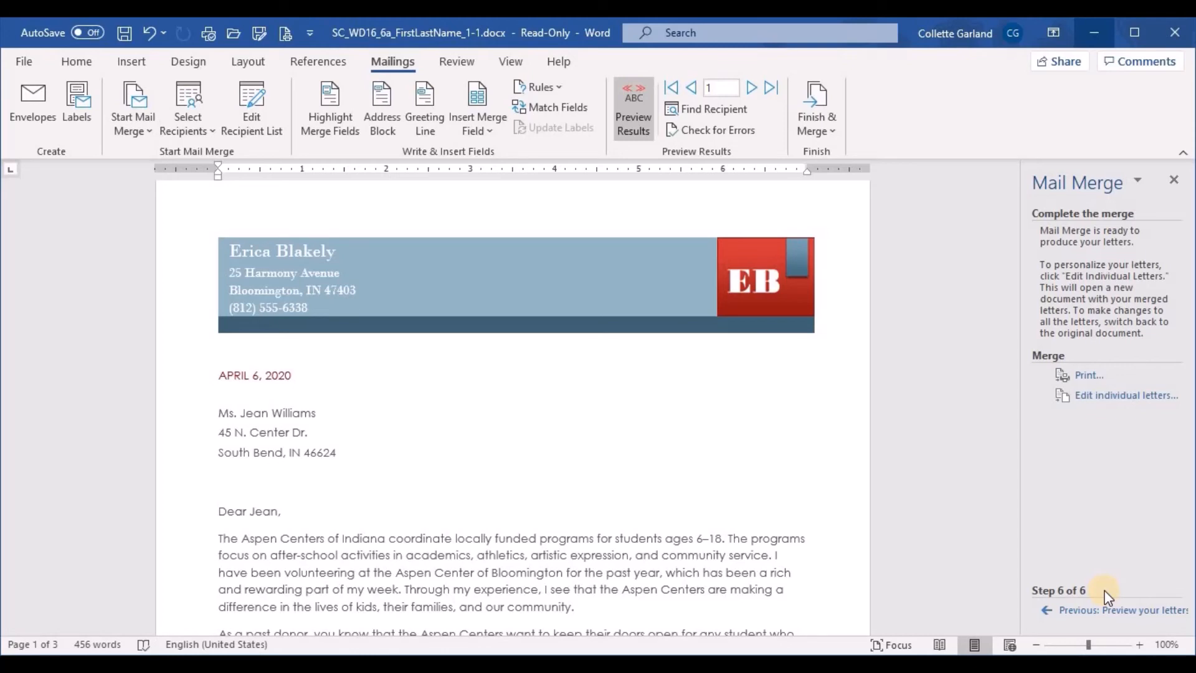
click(823, 125)
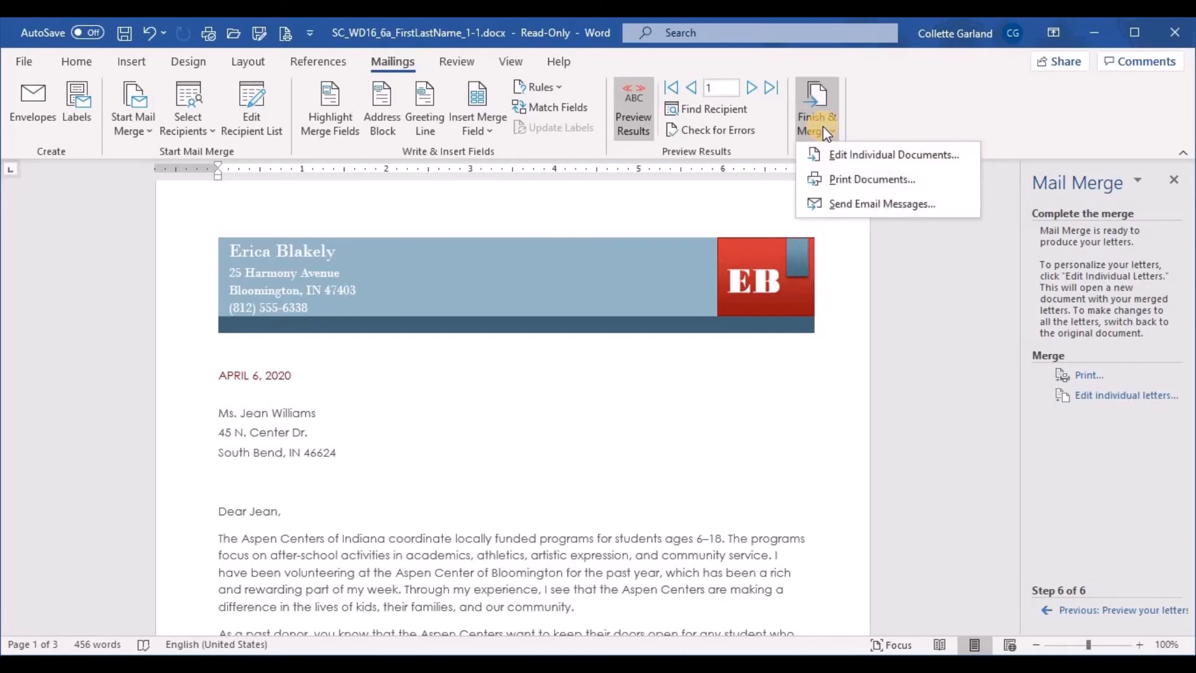
click(839, 163)
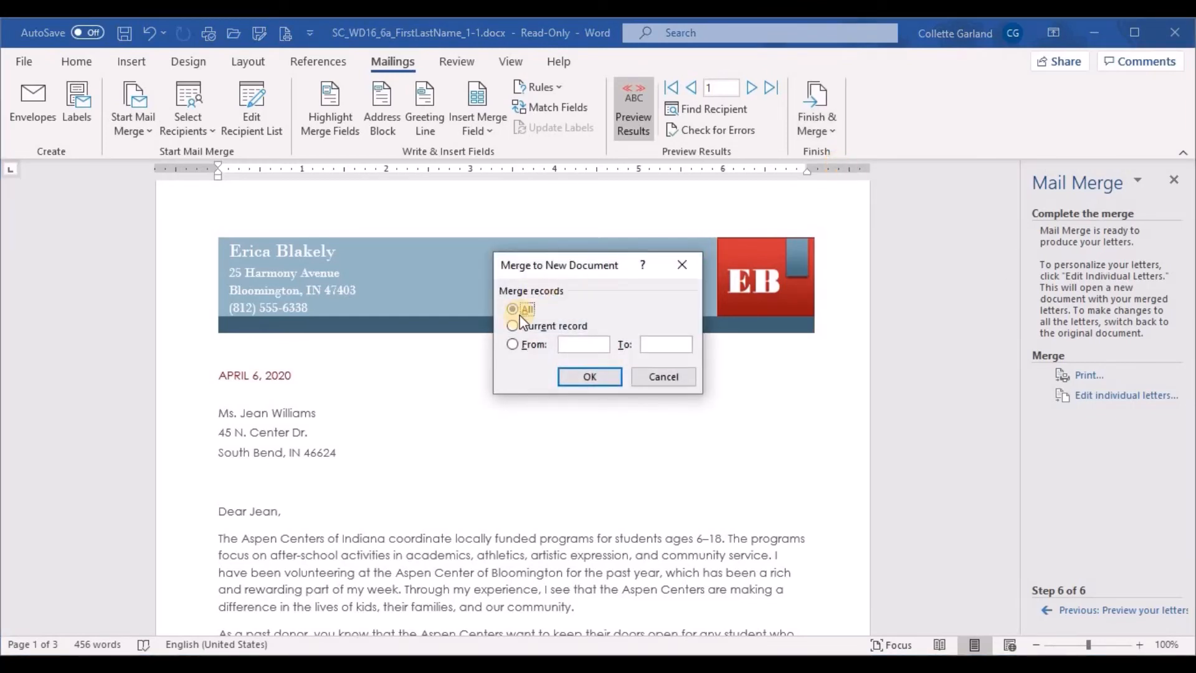
click(572, 382)
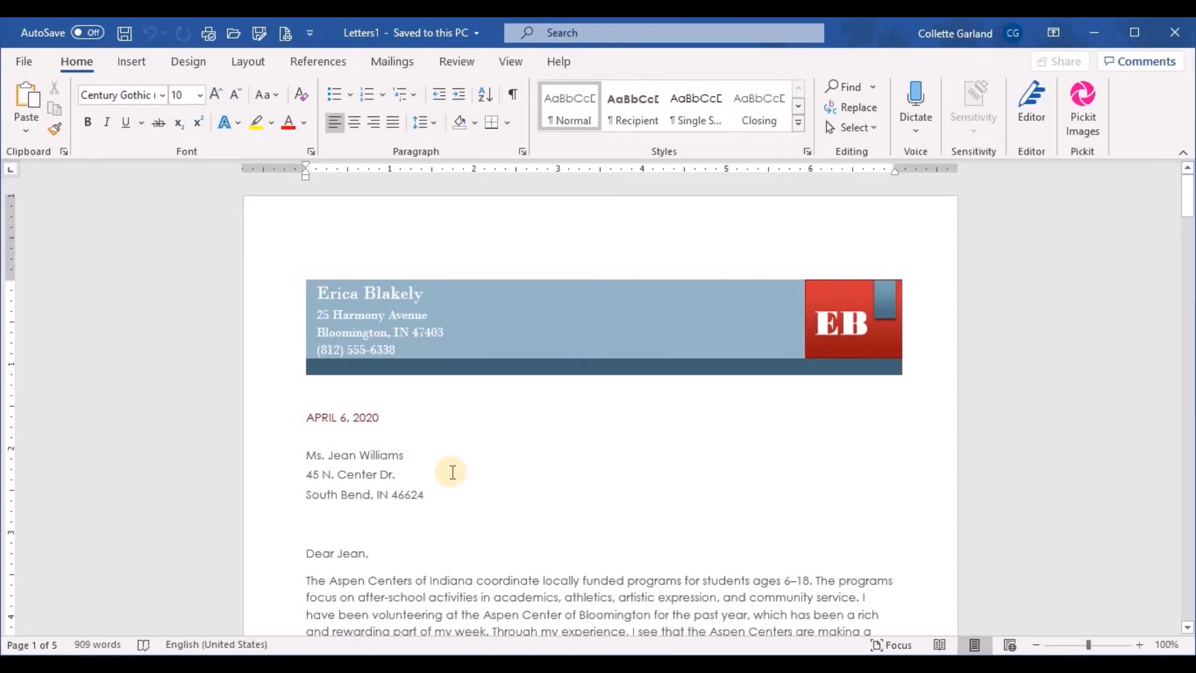
Examine the merged letters, comparing each recipient's address block and greeting with the conditional postscript below the signature
scroll(436, 471, down, 20)
scroll(452, 471, down, 18)
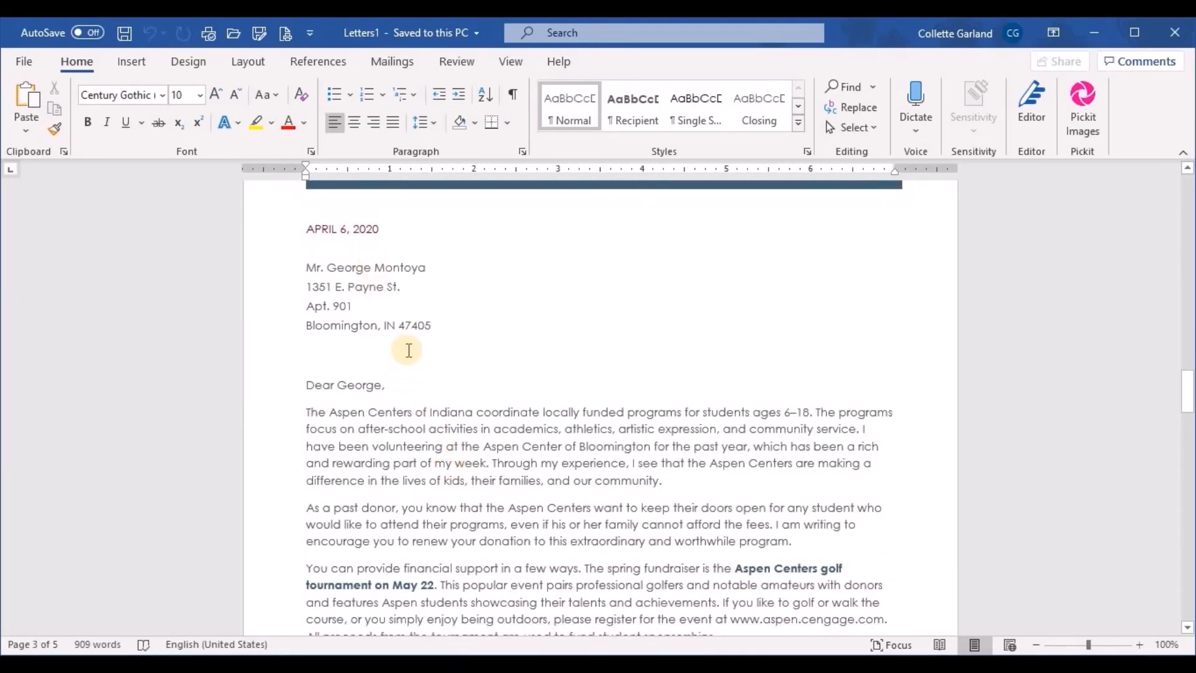
scroll(407, 350, up, 3)
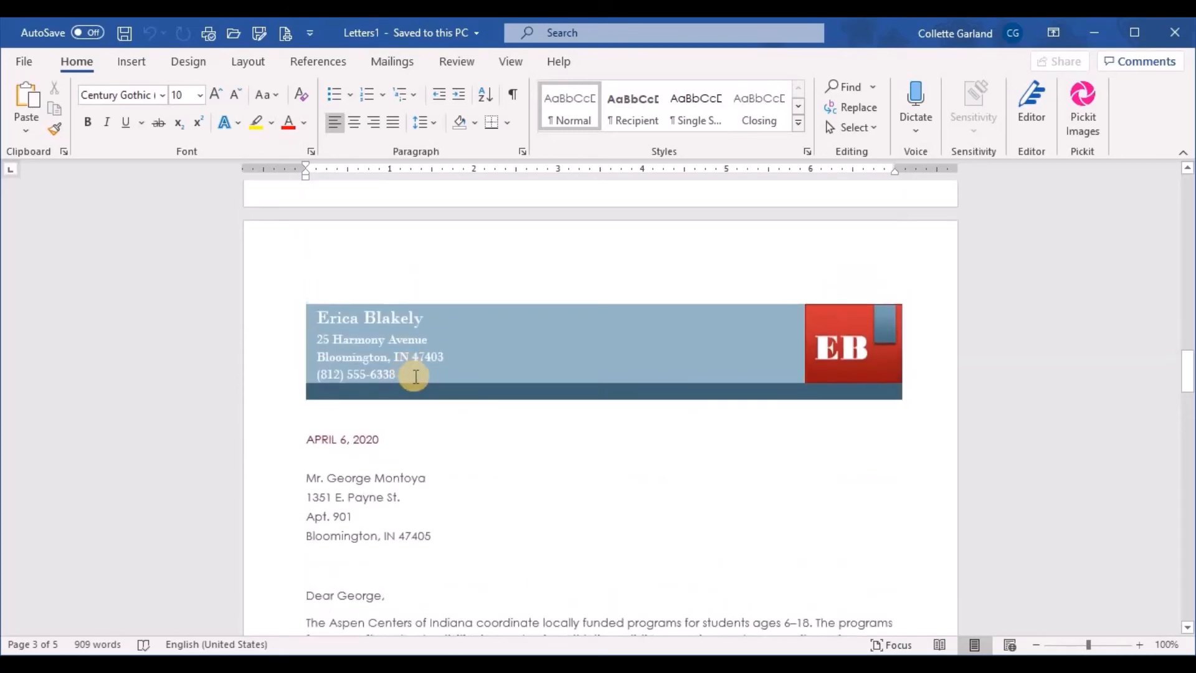
scroll(507, 449, up, 4)
scroll(509, 449, up, 12)
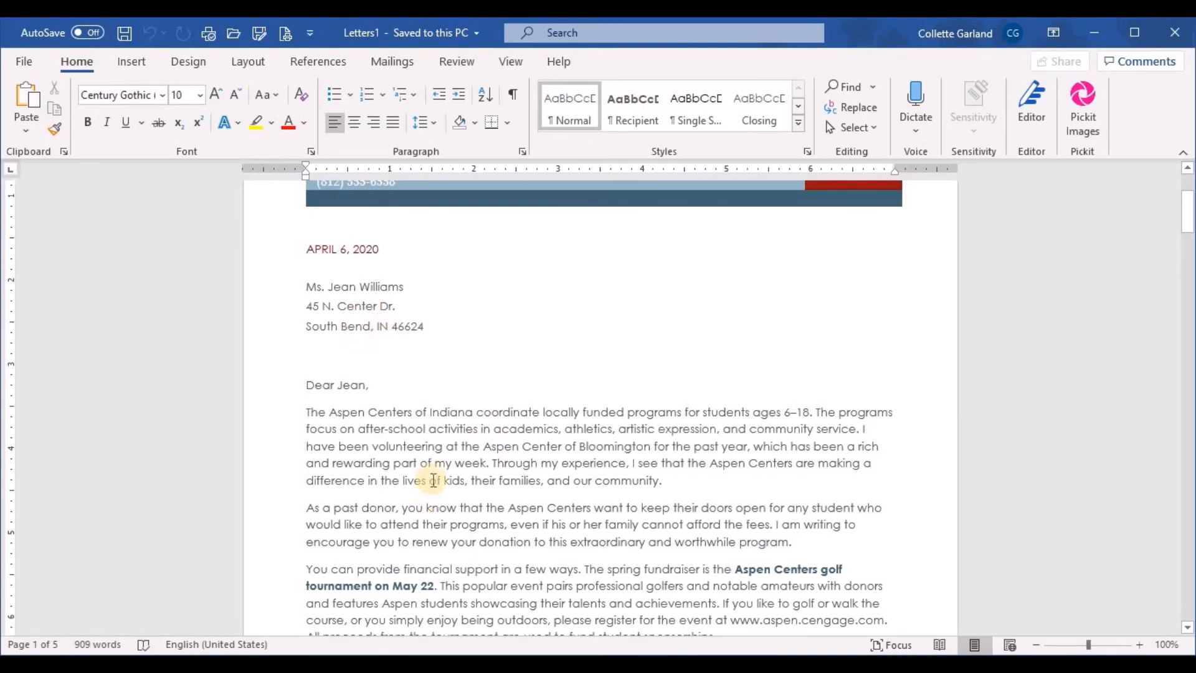
scroll(435, 480, down, 15)
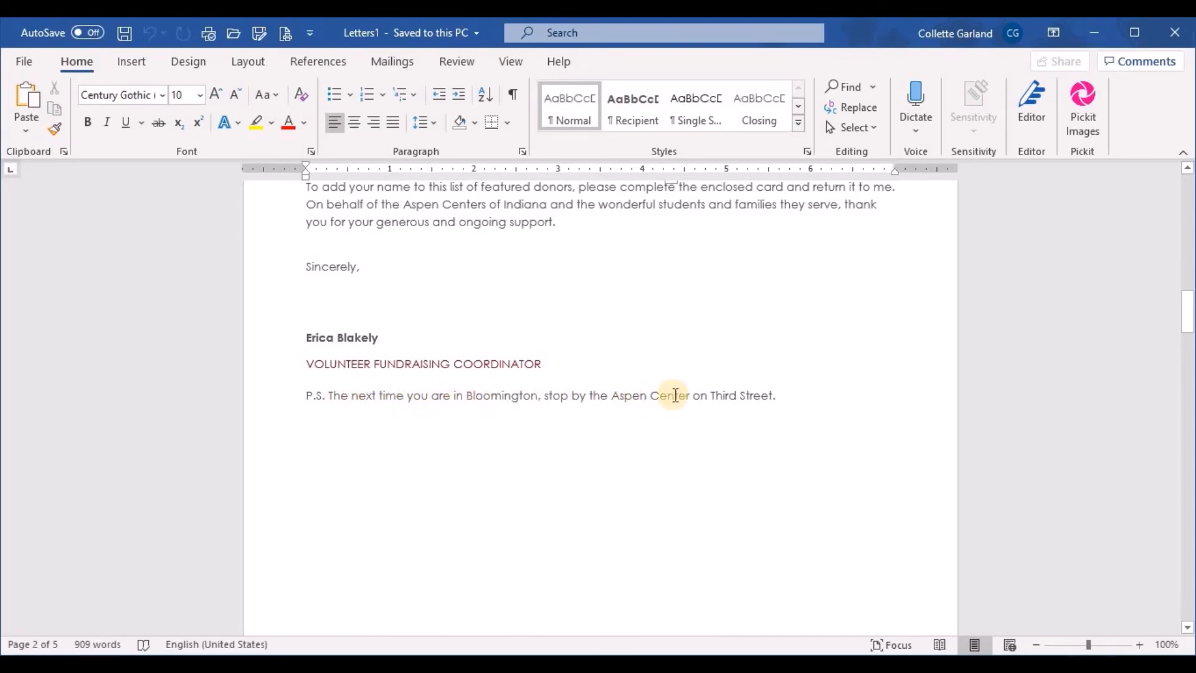
scroll(473, 453, down, 10)
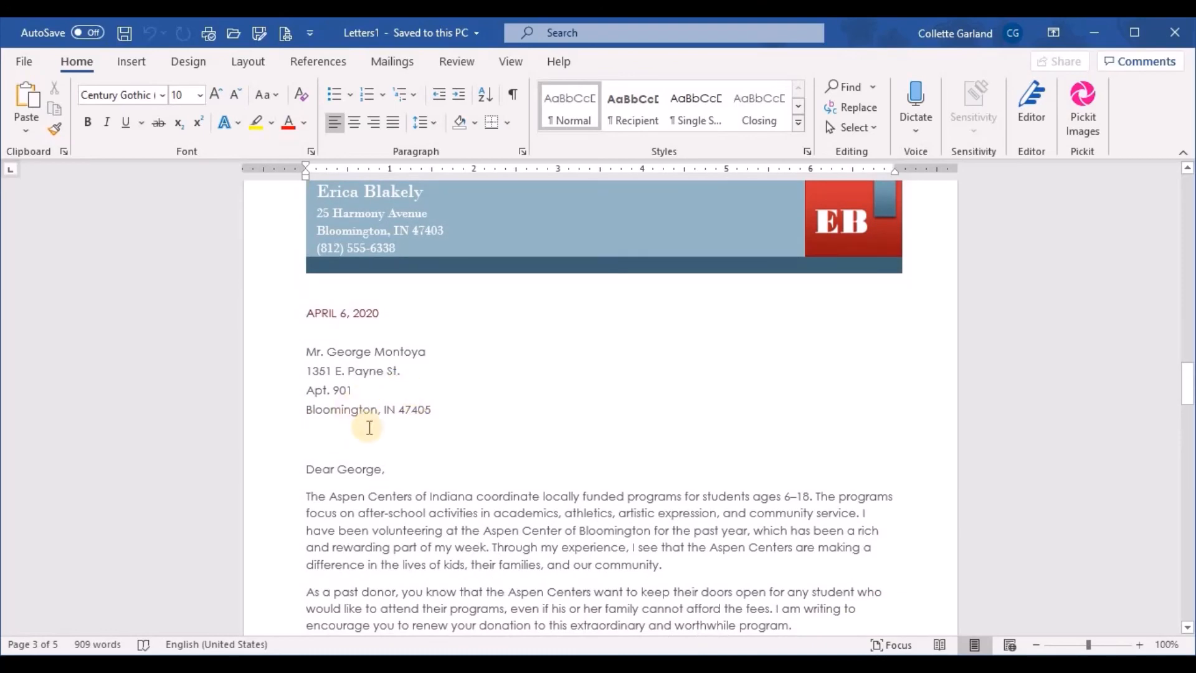
scroll(455, 492, down, 15)
scroll(455, 492, down, 5)
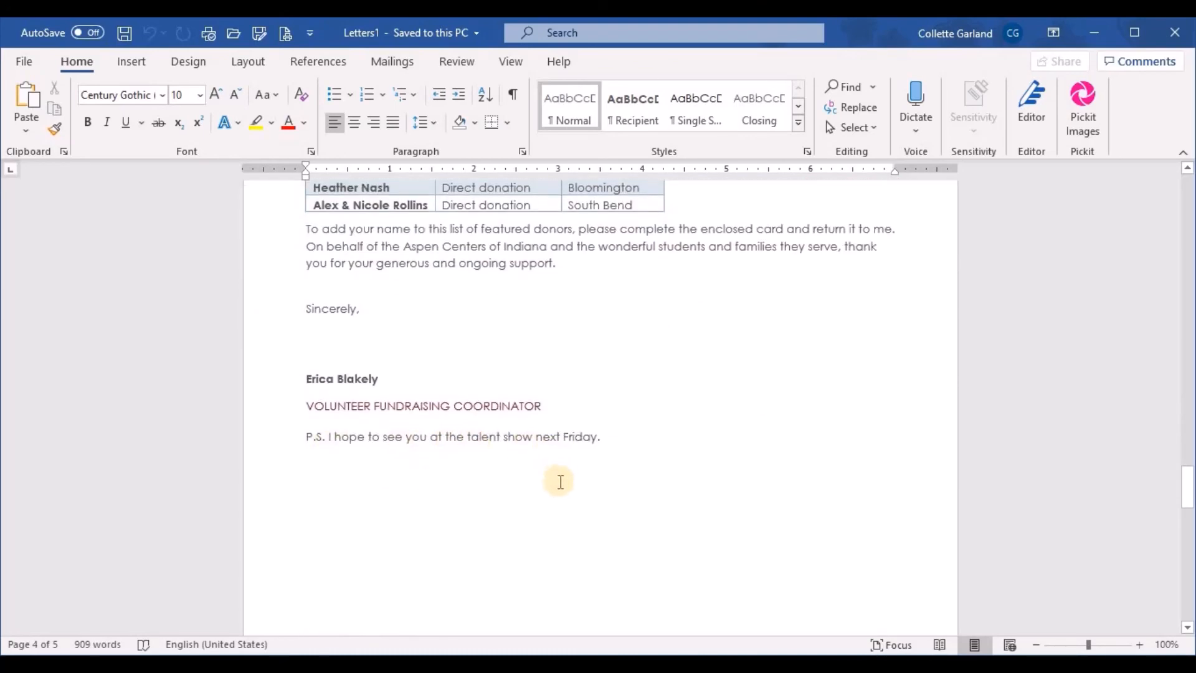
scroll(548, 470, up, 20)
scroll(539, 462, up, 20)
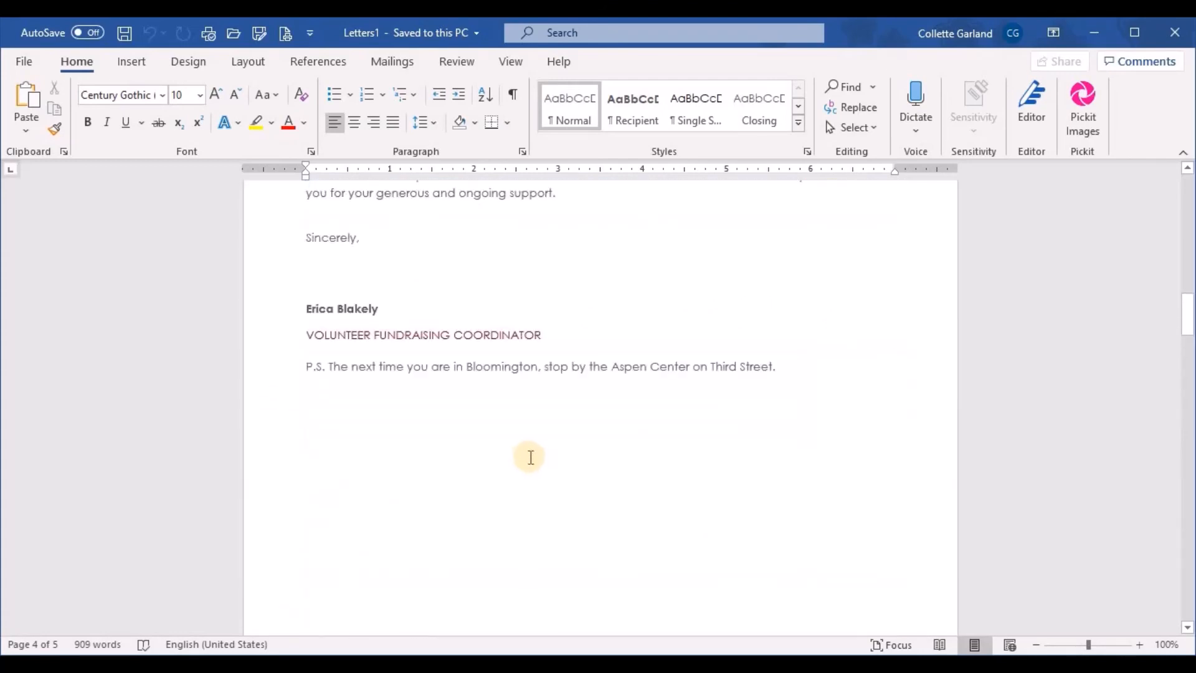
key(ctrl+Home)
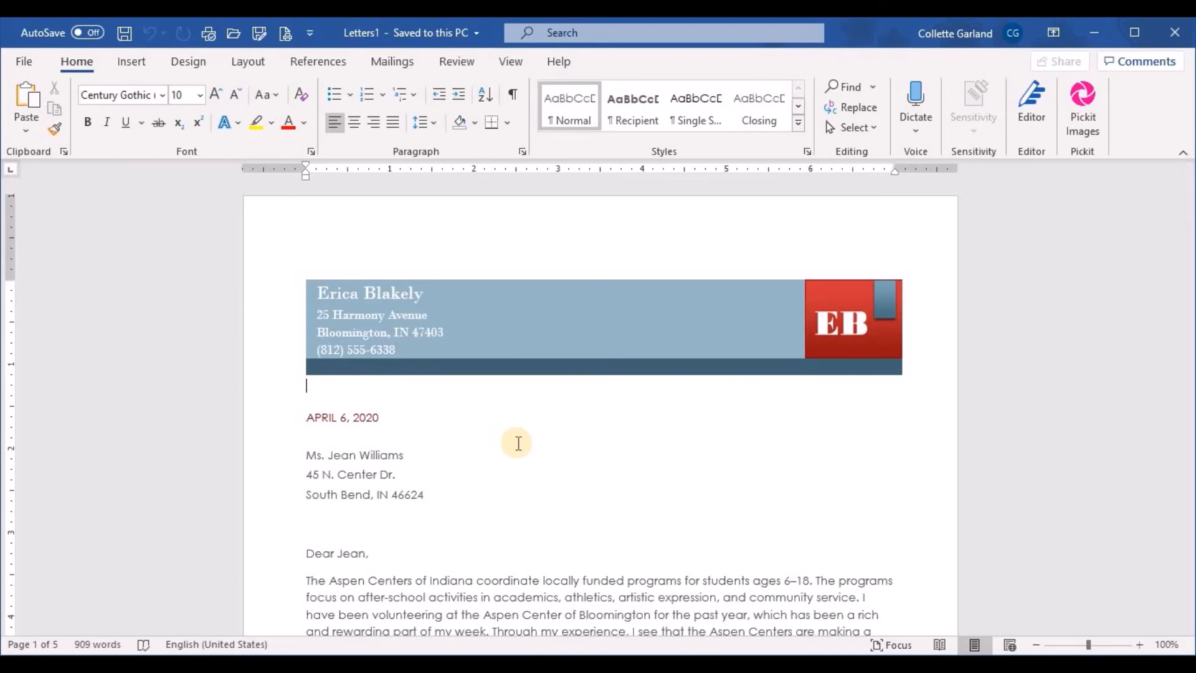
Copy the entire contents of the merged letters document, then minimize it to return to the main letter
click(493, 468)
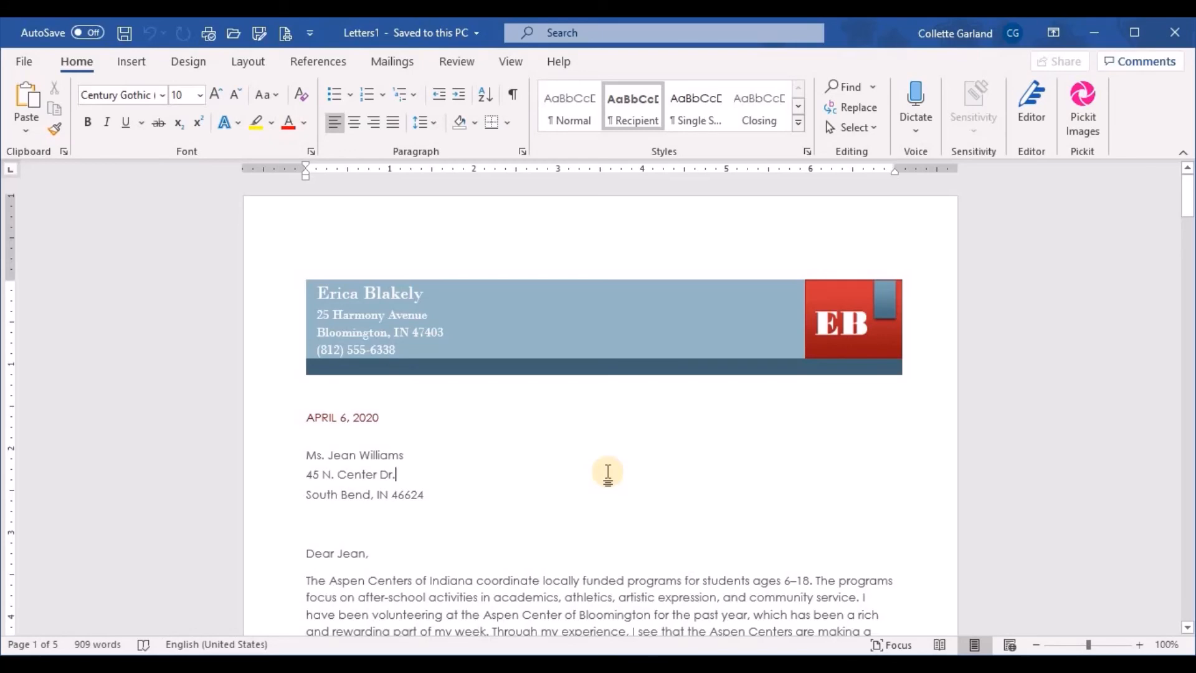
key(ctrl+a)
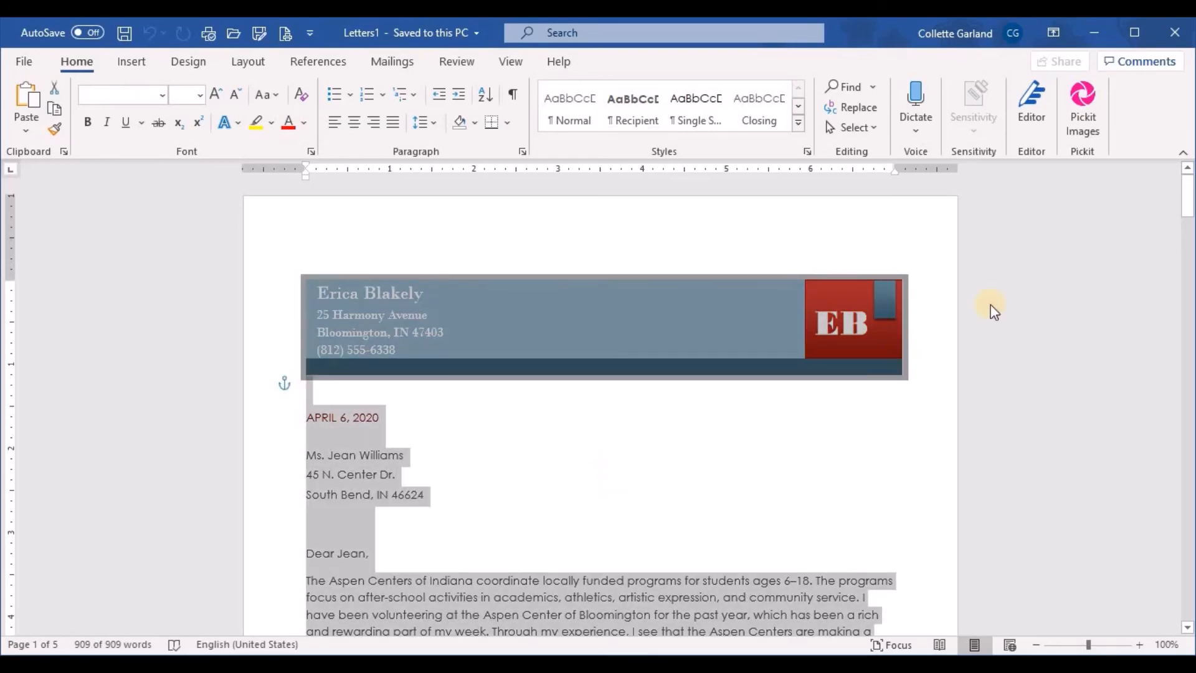
mouse_move(1185, 190)
mouse_down()
mouse_move(1188, 558)
mouse_move(1187, 189)
mouse_up()
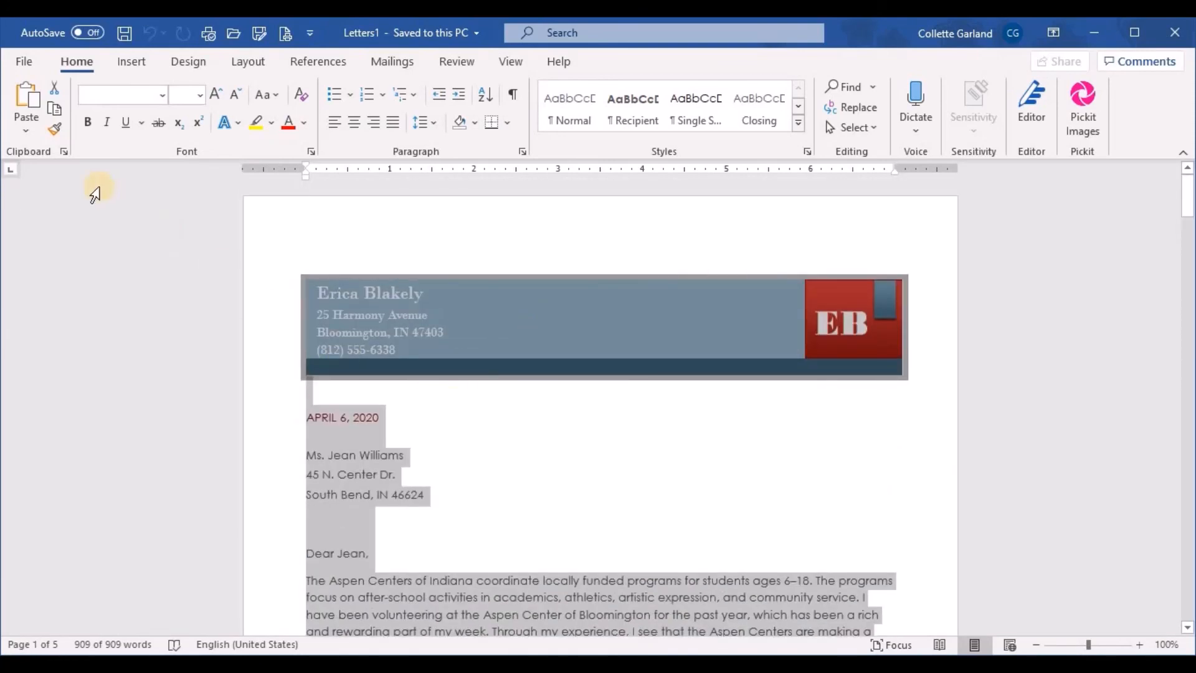
click(52, 111)
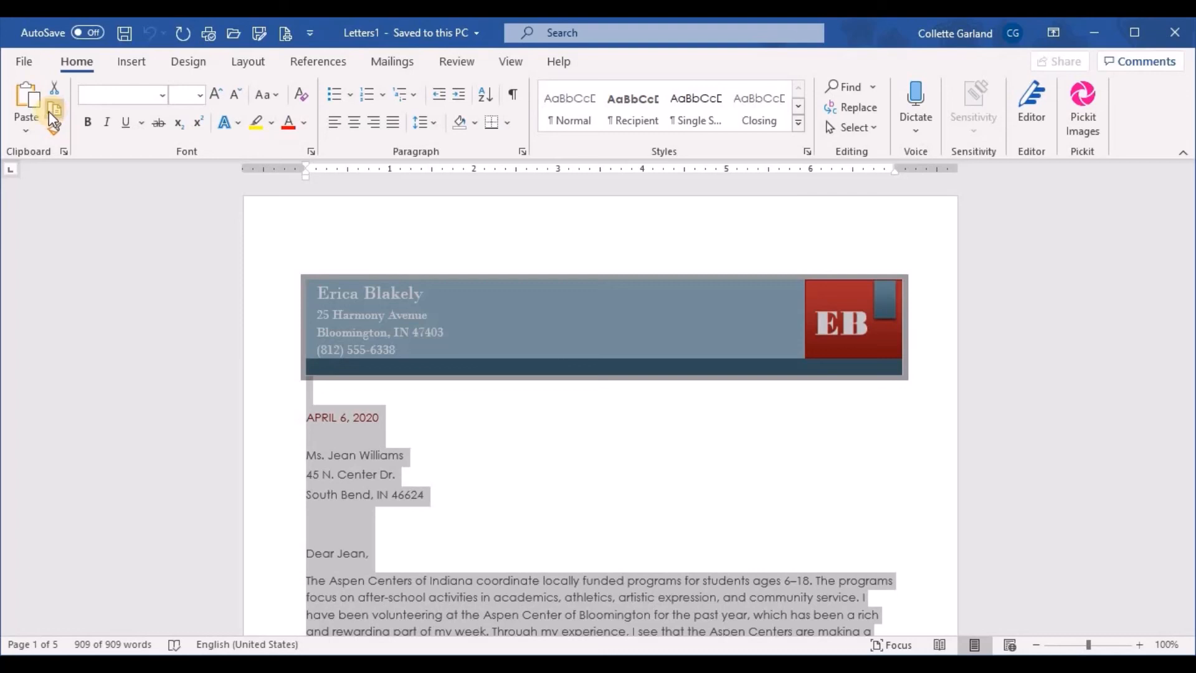
click(1101, 29)
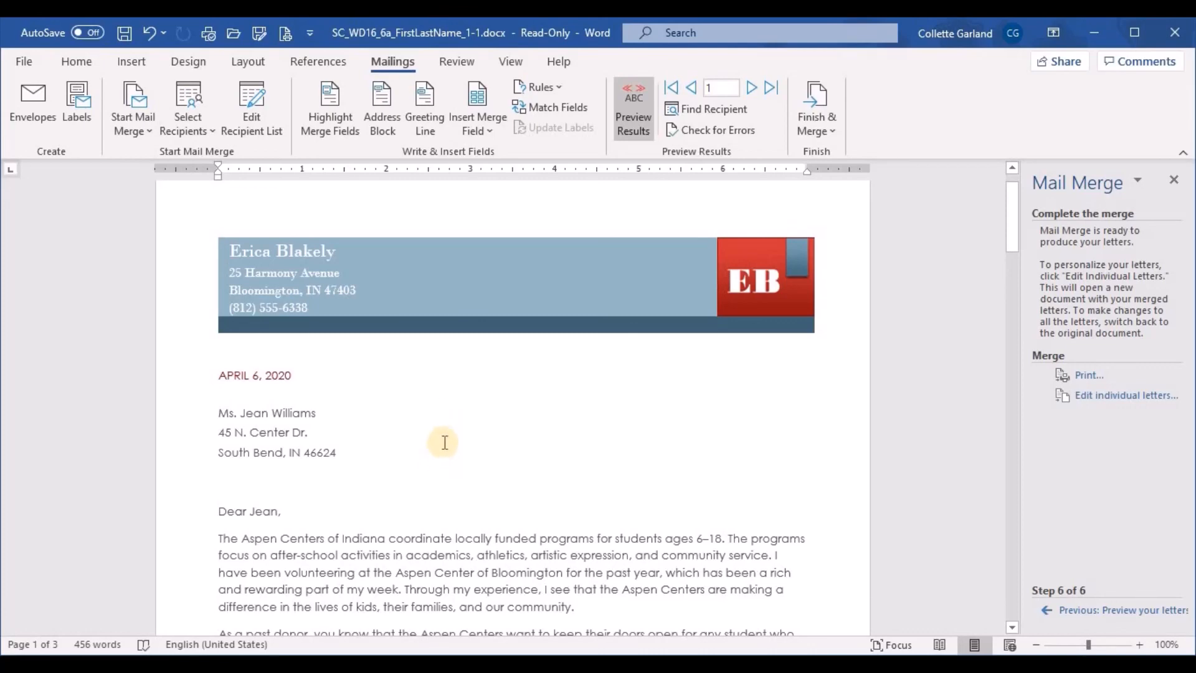
Paste the copied merged letters onto the blank page 3 at the end of the main letter document
scroll(444, 441, down, 10)
scroll(444, 441, down, 15)
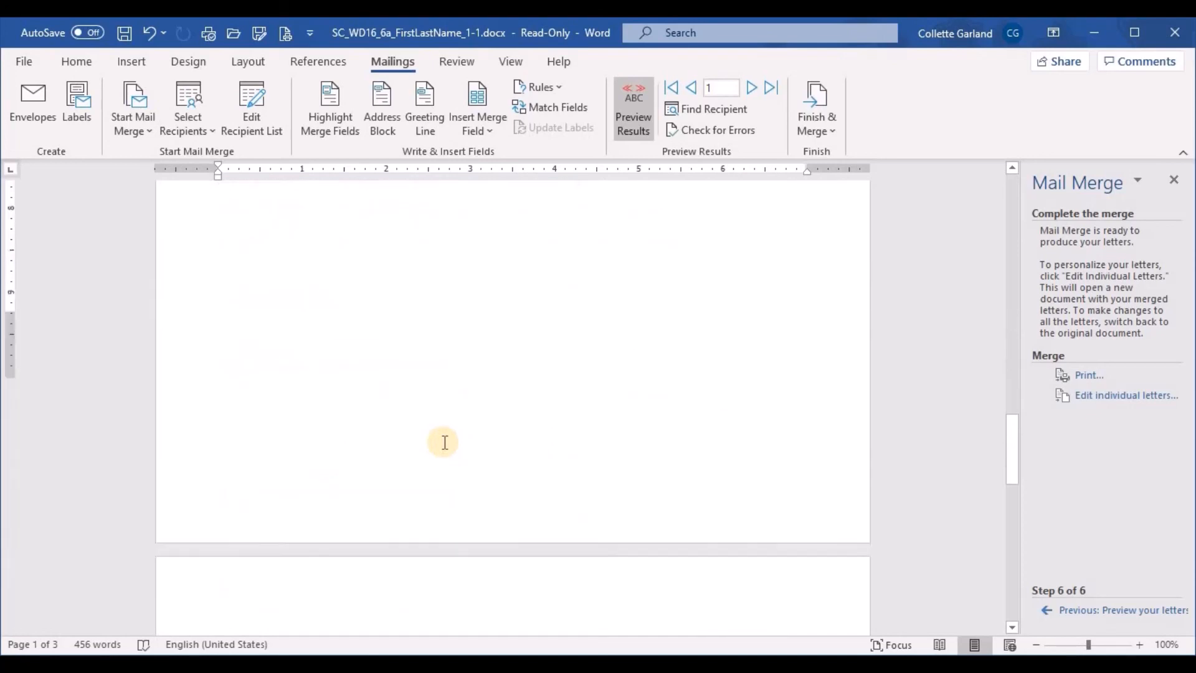
click(278, 405)
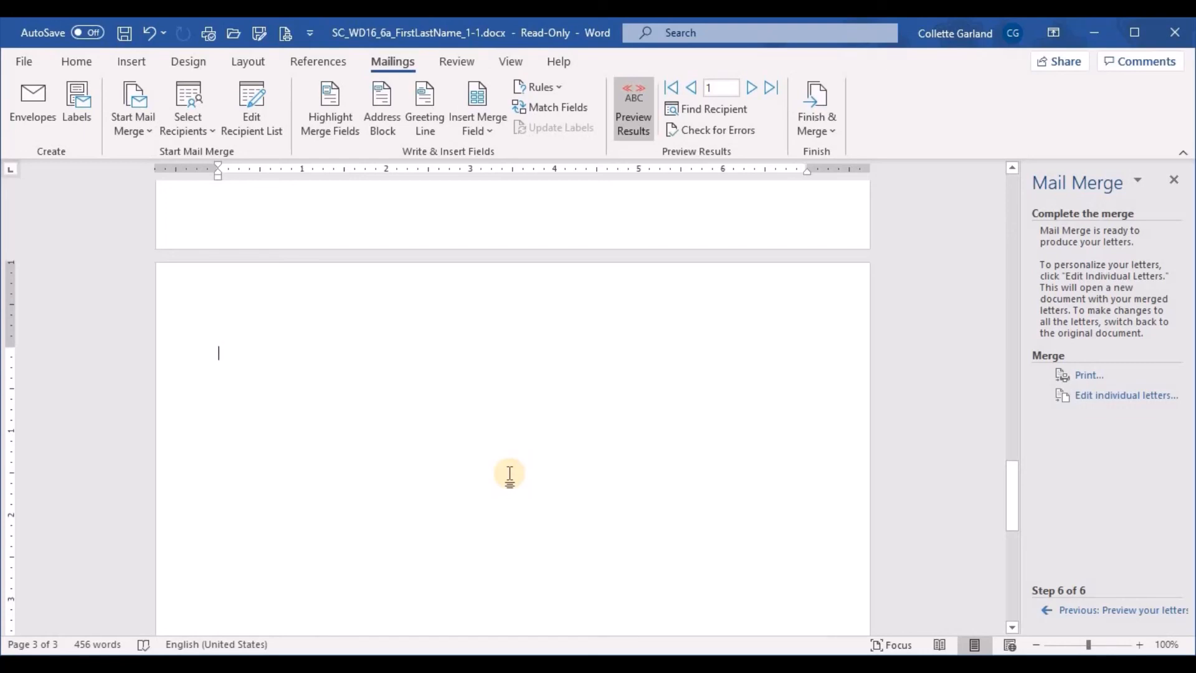
click(80, 61)
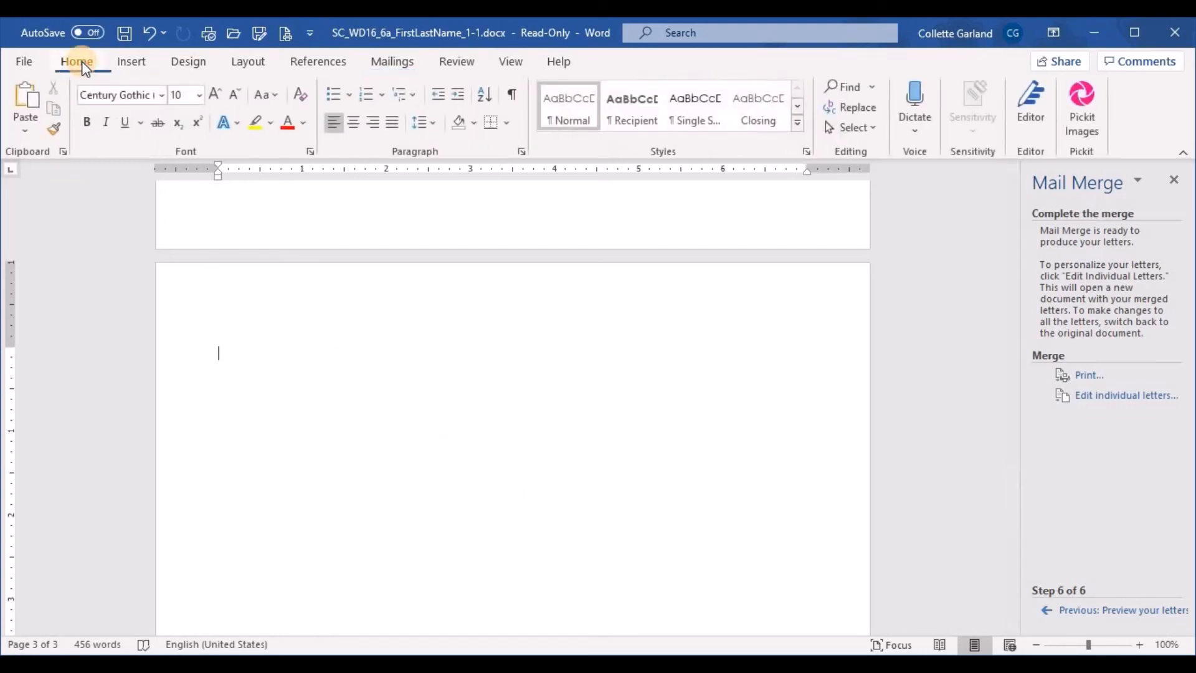
click(28, 94)
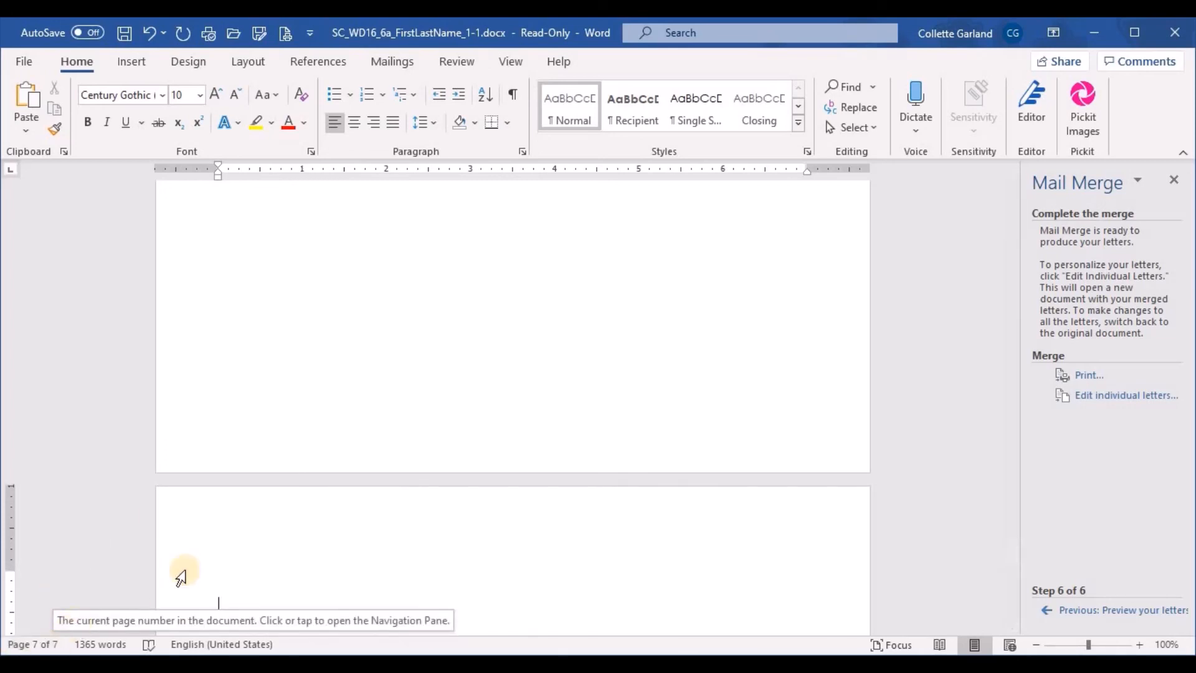
Show the formatting marks and delete the extra empty paragraph on the document's last page
scroll(408, 559, up, 1)
scroll(409, 560, down, 5)
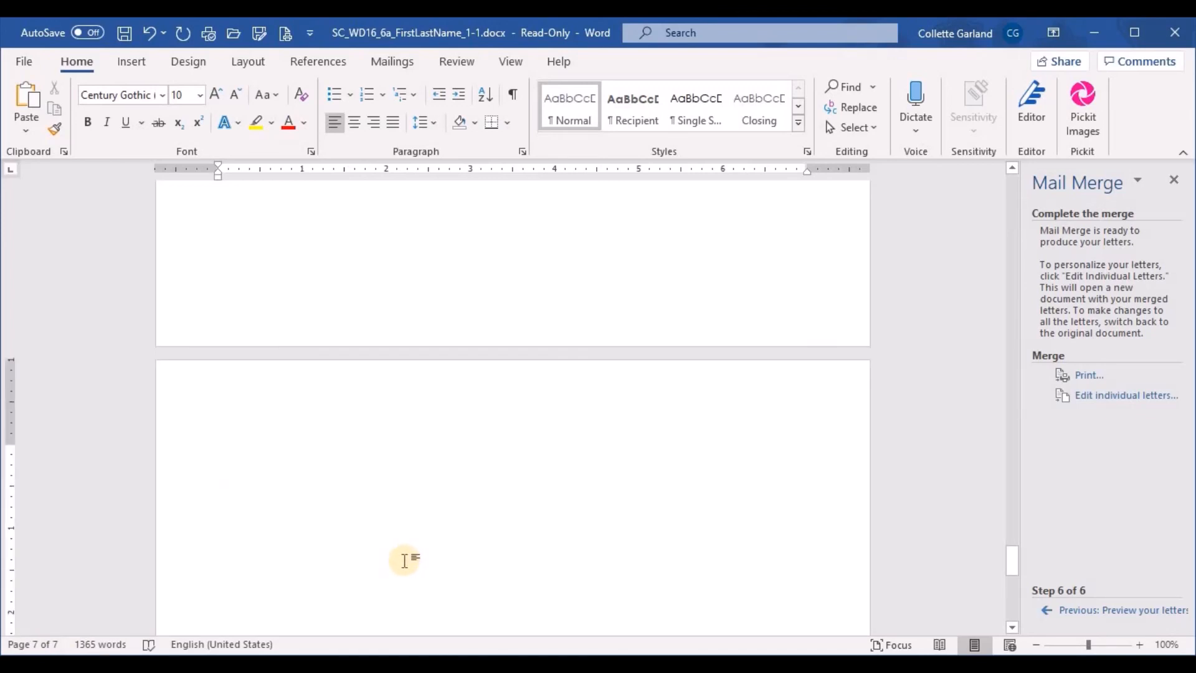
click(514, 100)
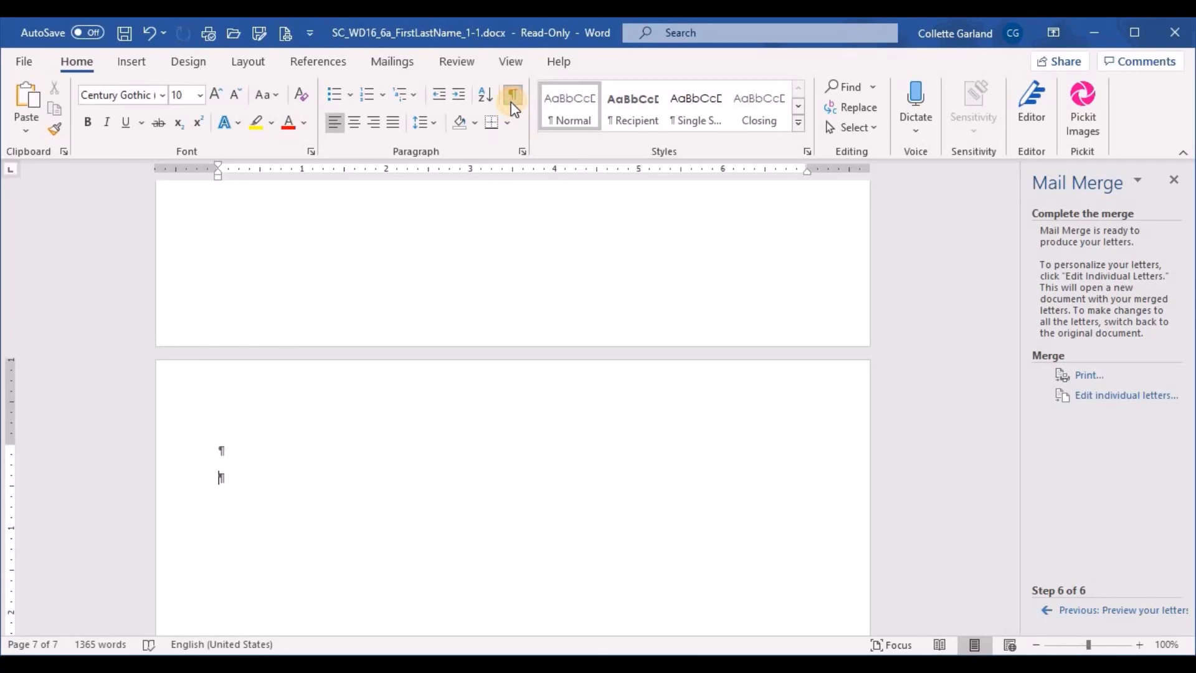
scroll(392, 542, up, 3)
key(BackSpace)
key(BackSpace)
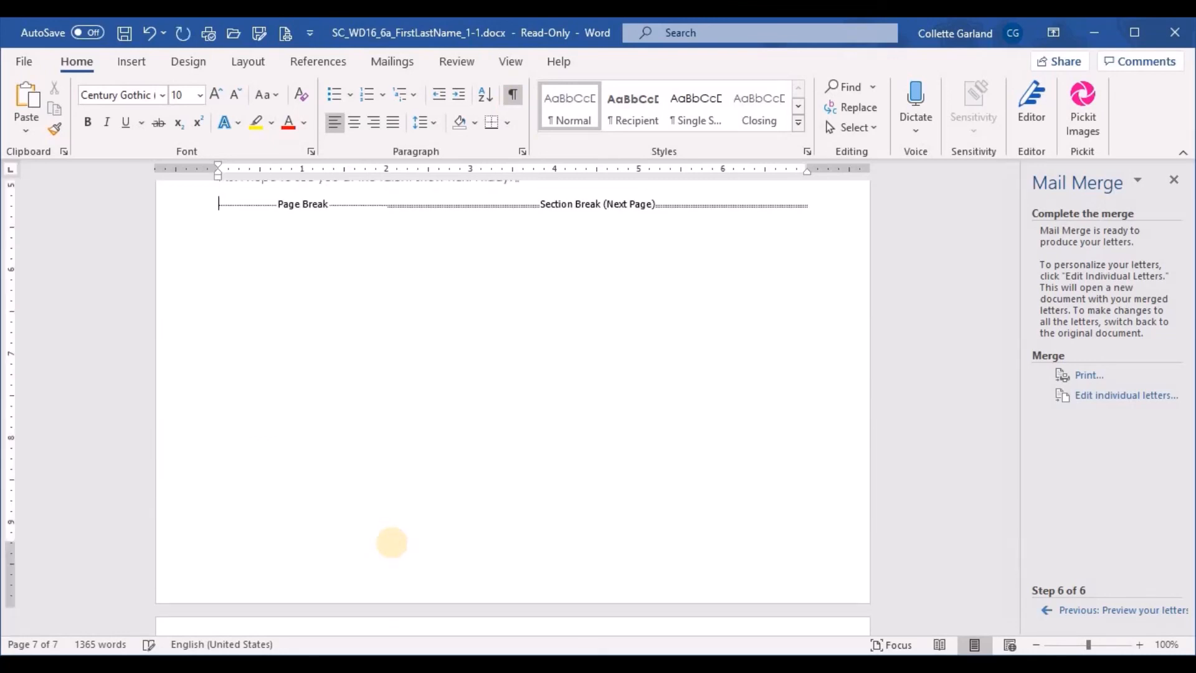
Delete the page break and section break below the final letter's postscript to remove the blank last page, and hide the formatting marks
scroll(454, 548, up, 5)
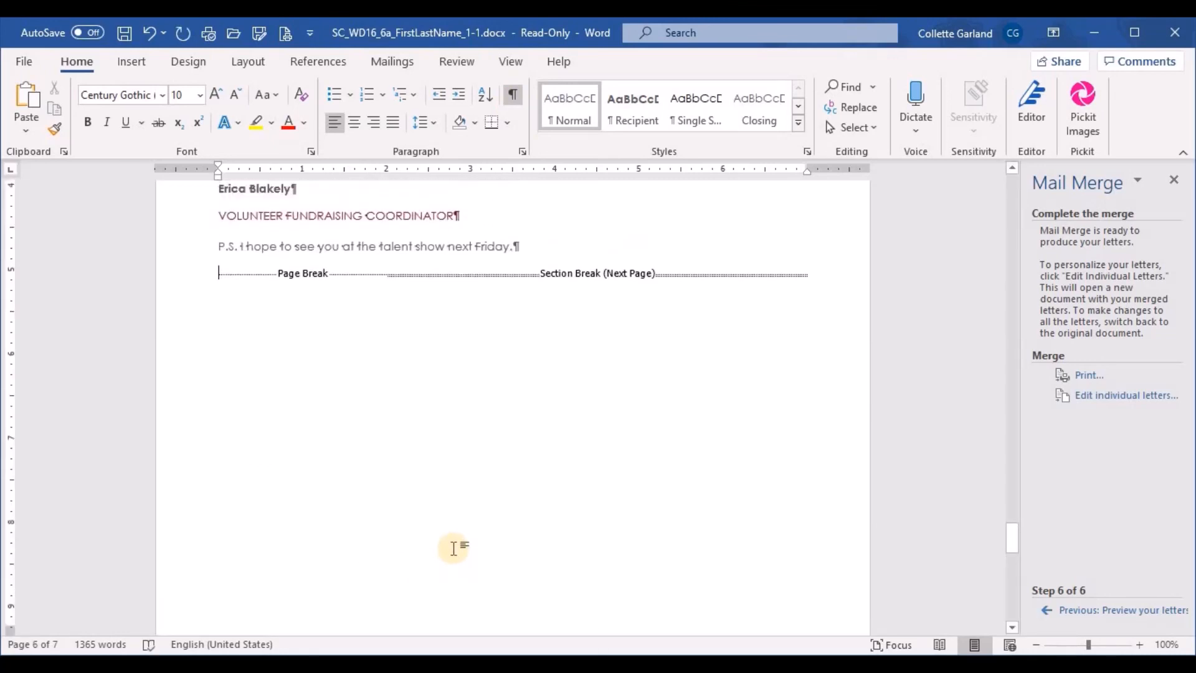
scroll(453, 548, down, 10)
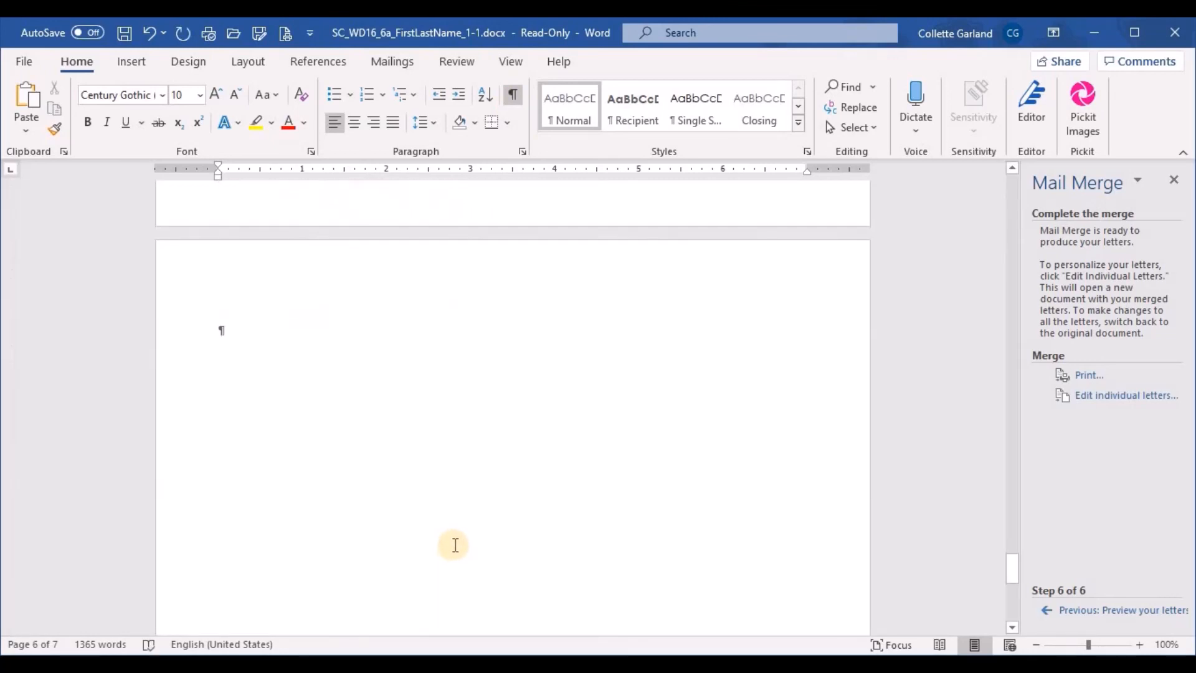
scroll(454, 545, up, 2)
scroll(455, 545, up, 10)
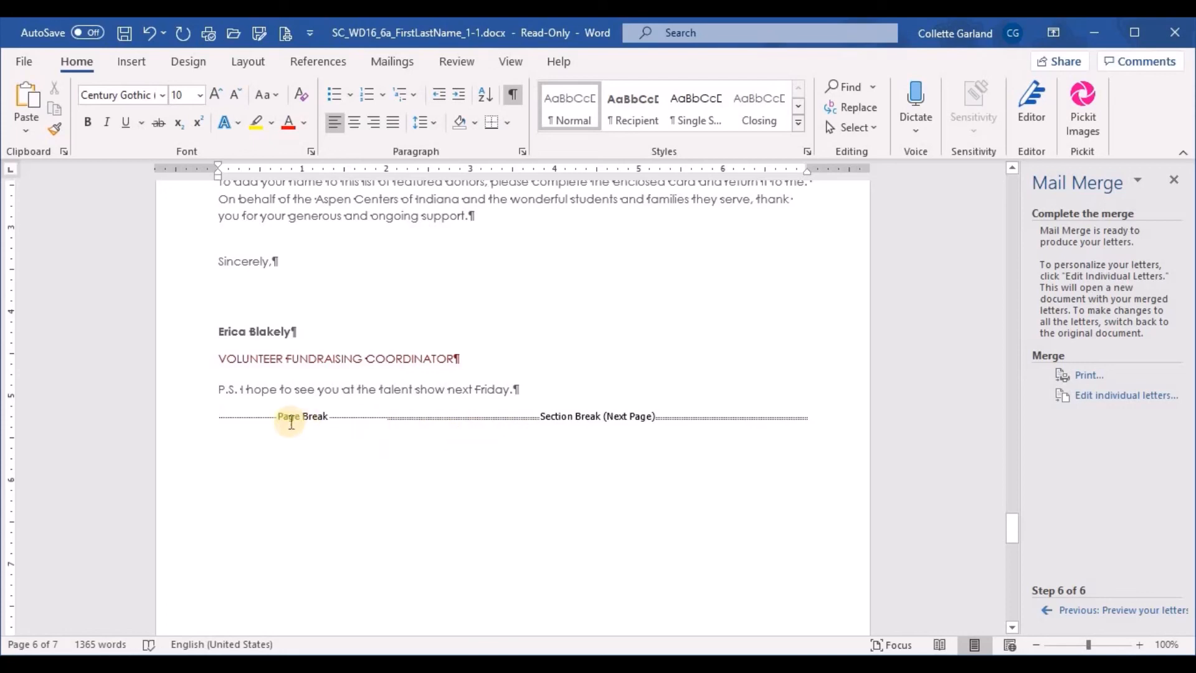
click(219, 414)
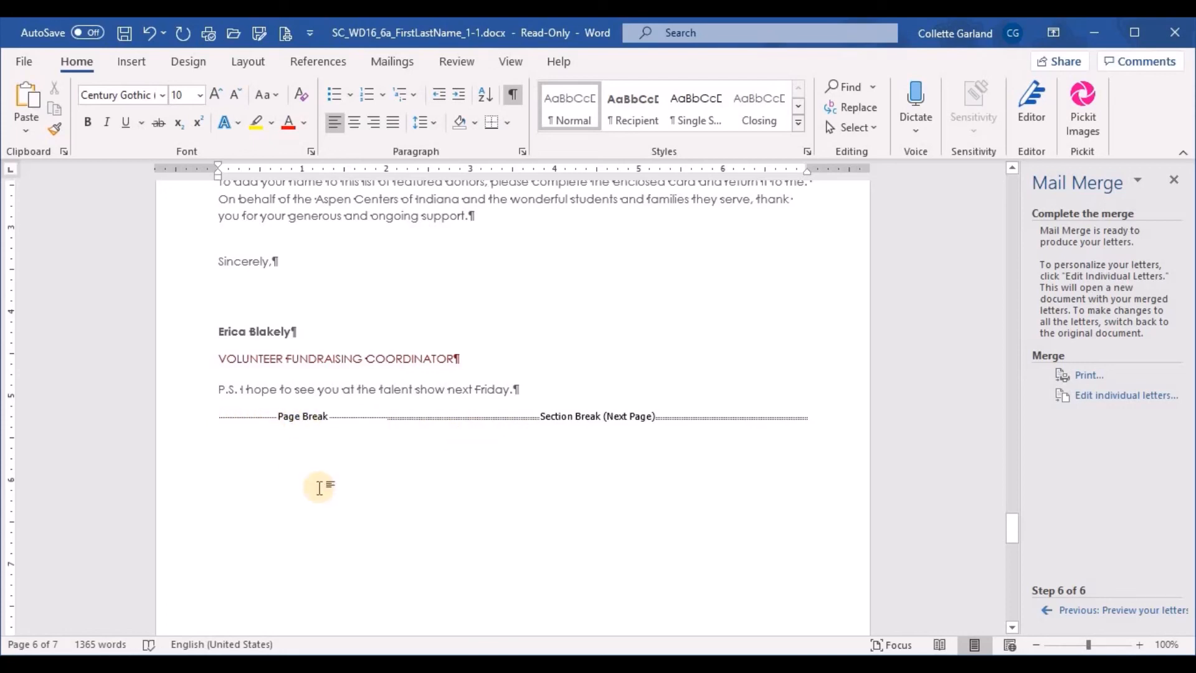
scroll(320, 488, down, 5)
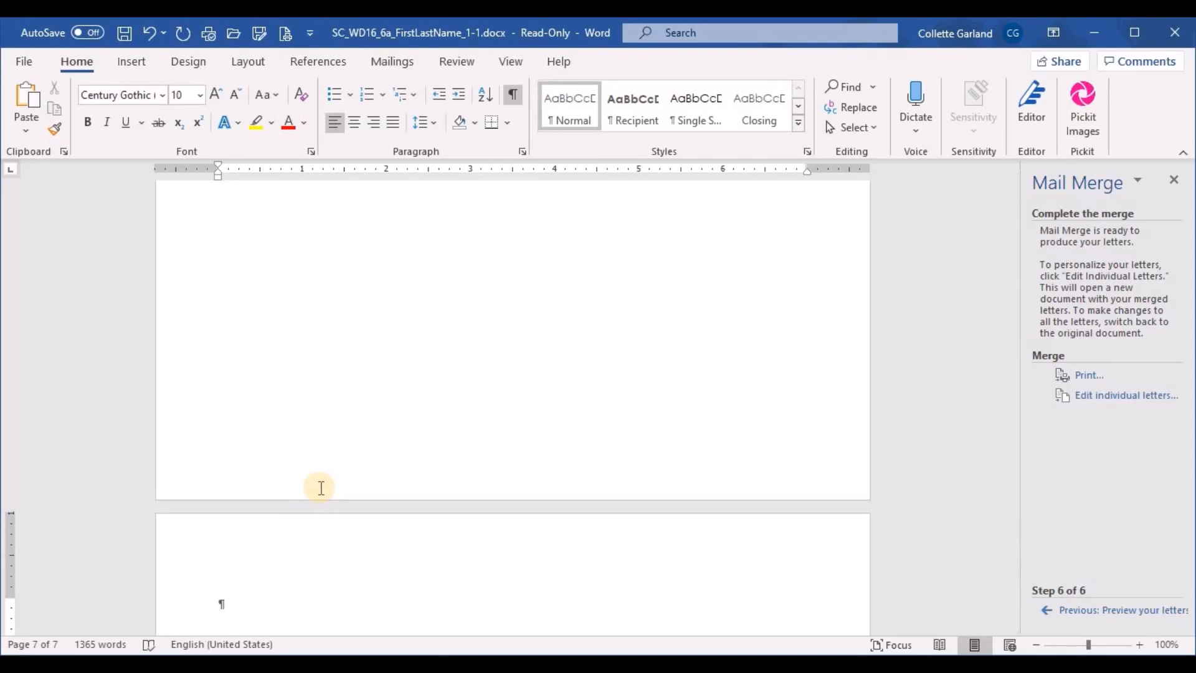
key(BackSpace)
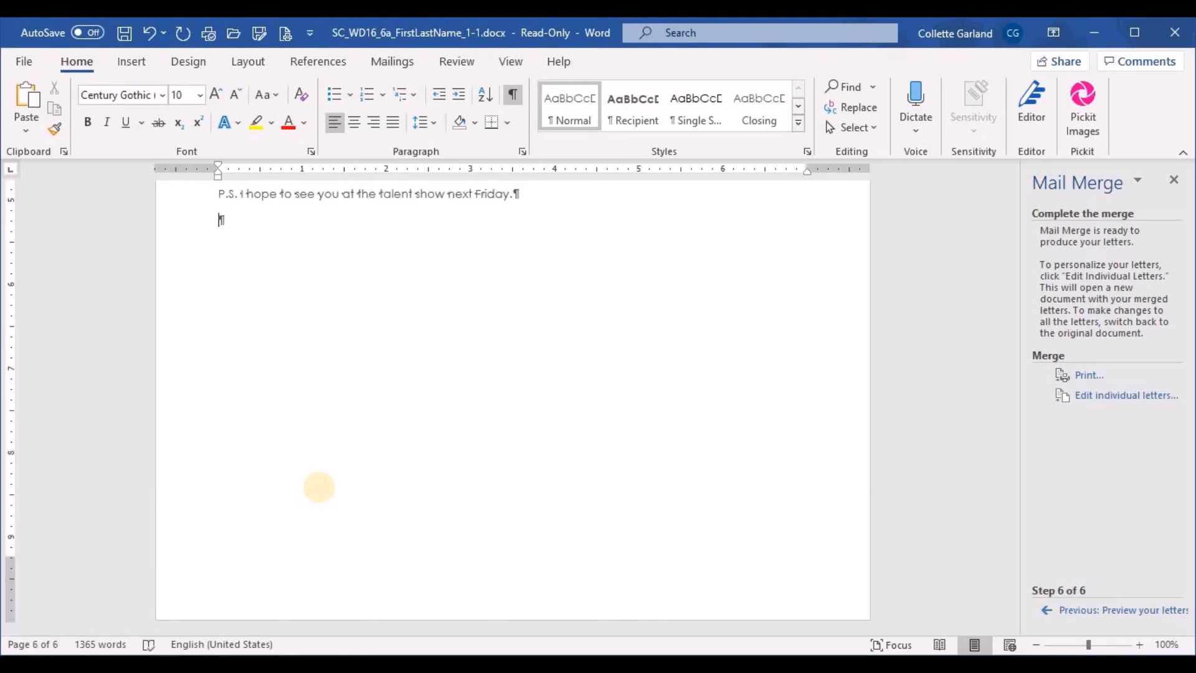
scroll(611, 405, up, 2)
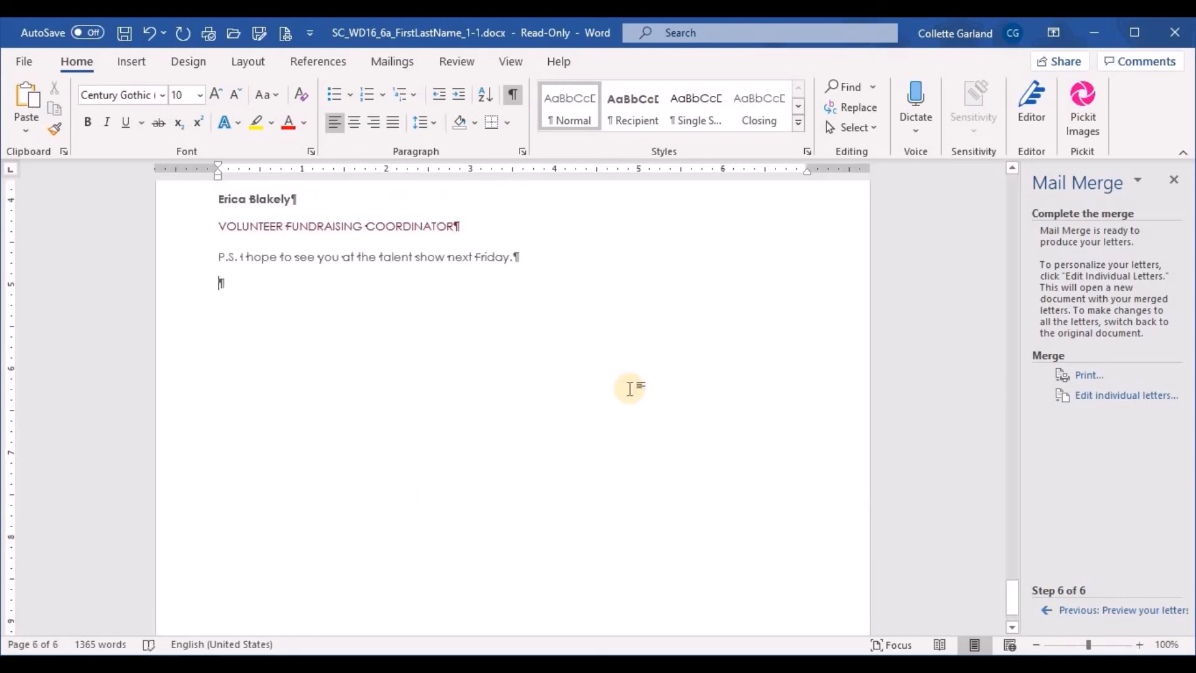
click(512, 95)
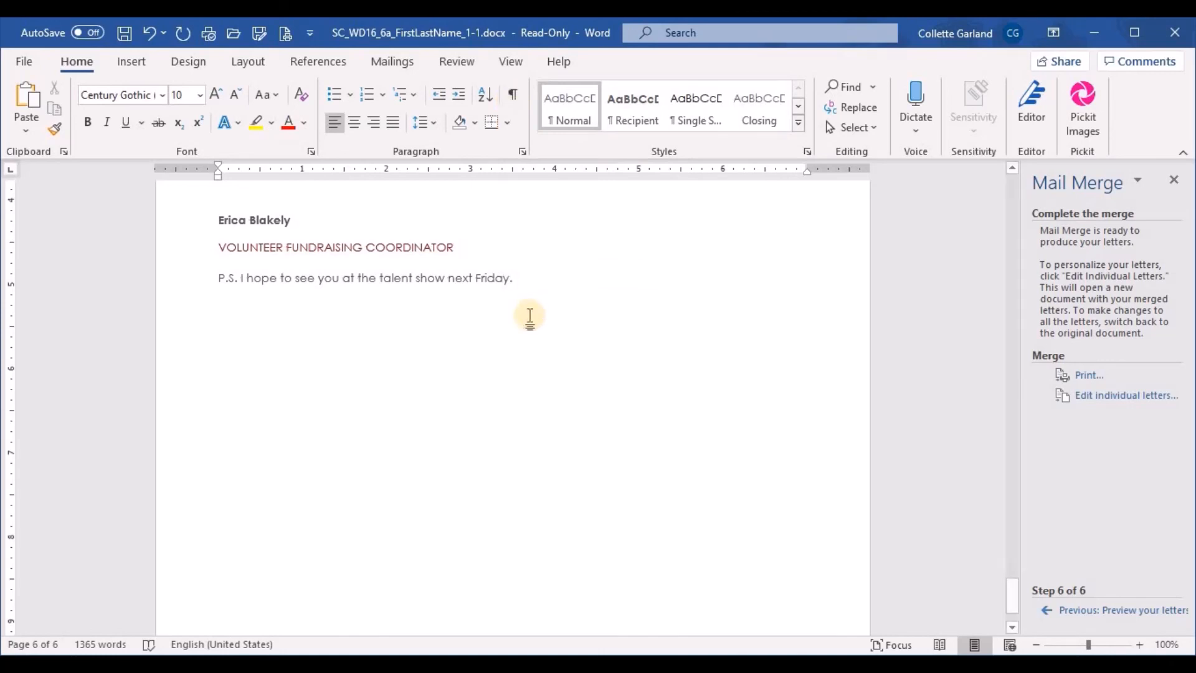
Return to the main letter on page 1 and turn off Preview Results to show its merge fields
scroll(525, 383, up, 15)
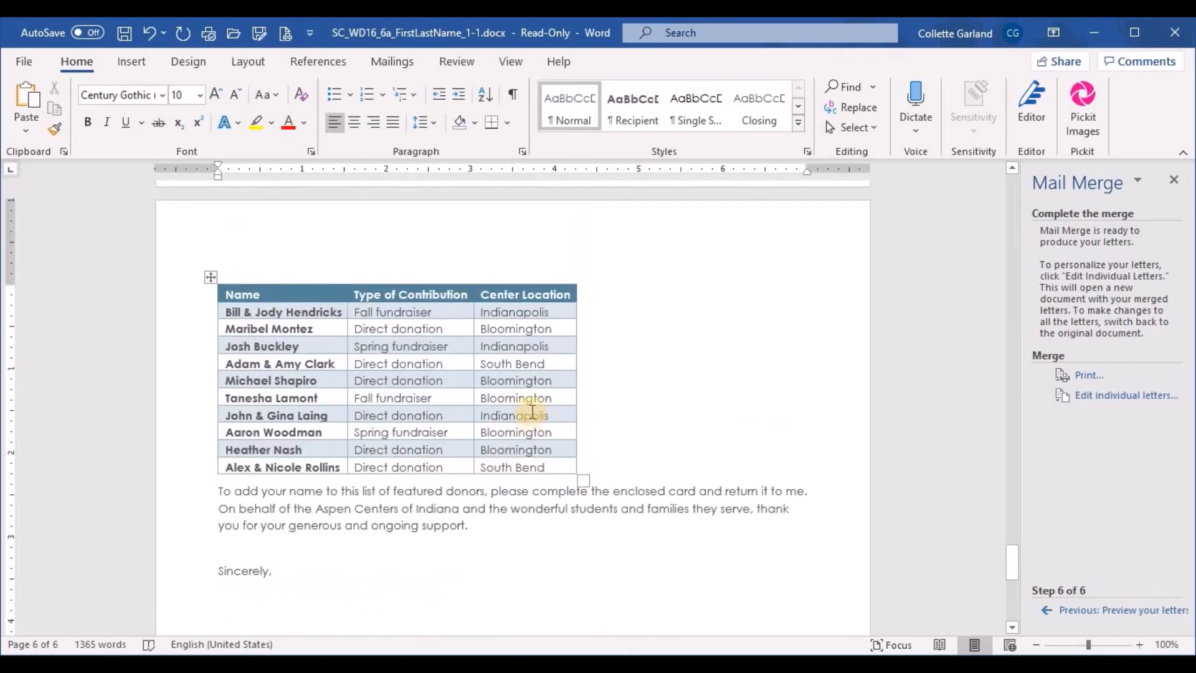
scroll(529, 408, up, 1)
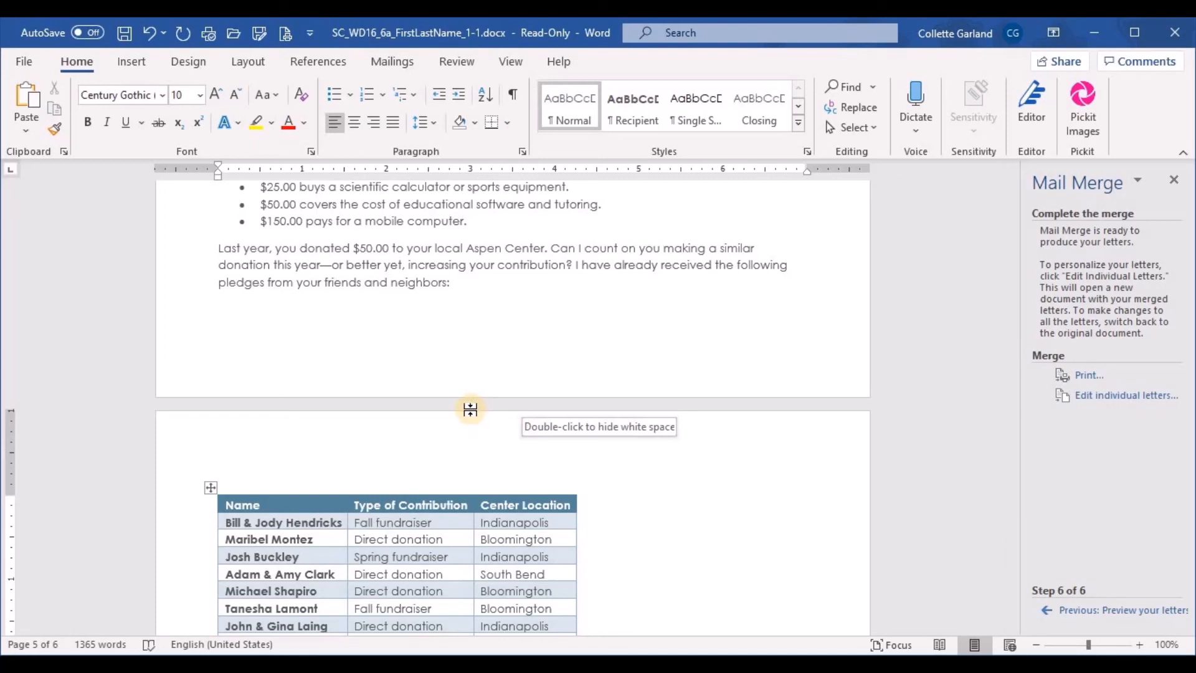
scroll(536, 408, up, 10)
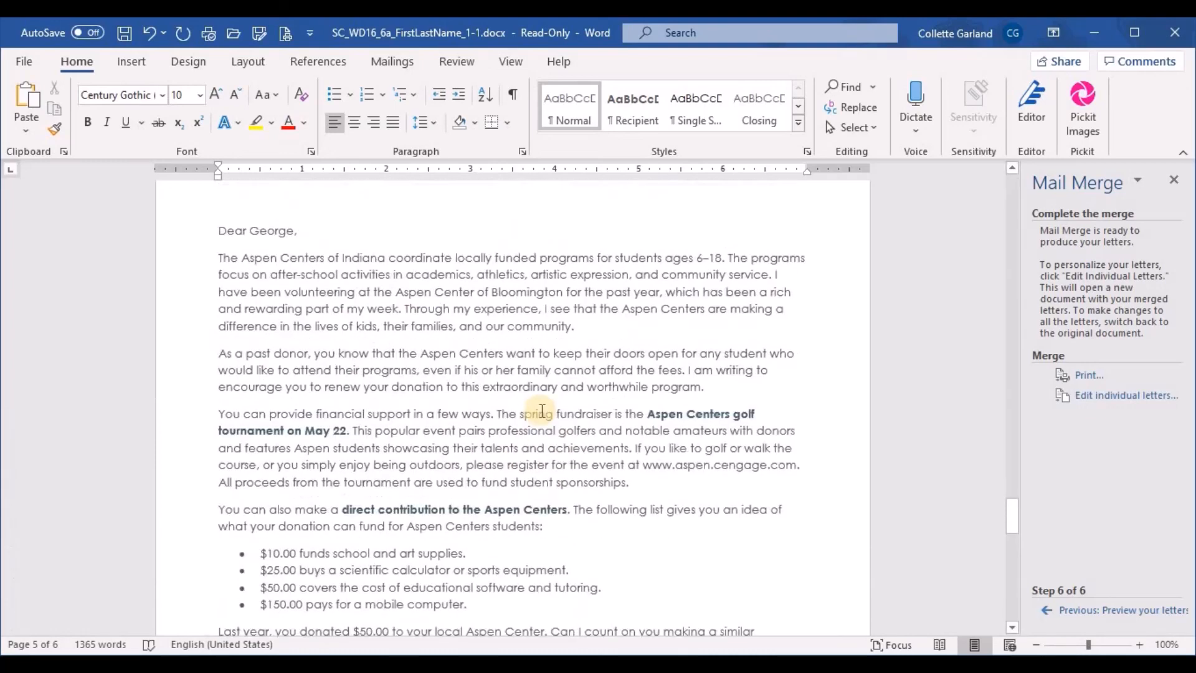
scroll(547, 415, up, 15)
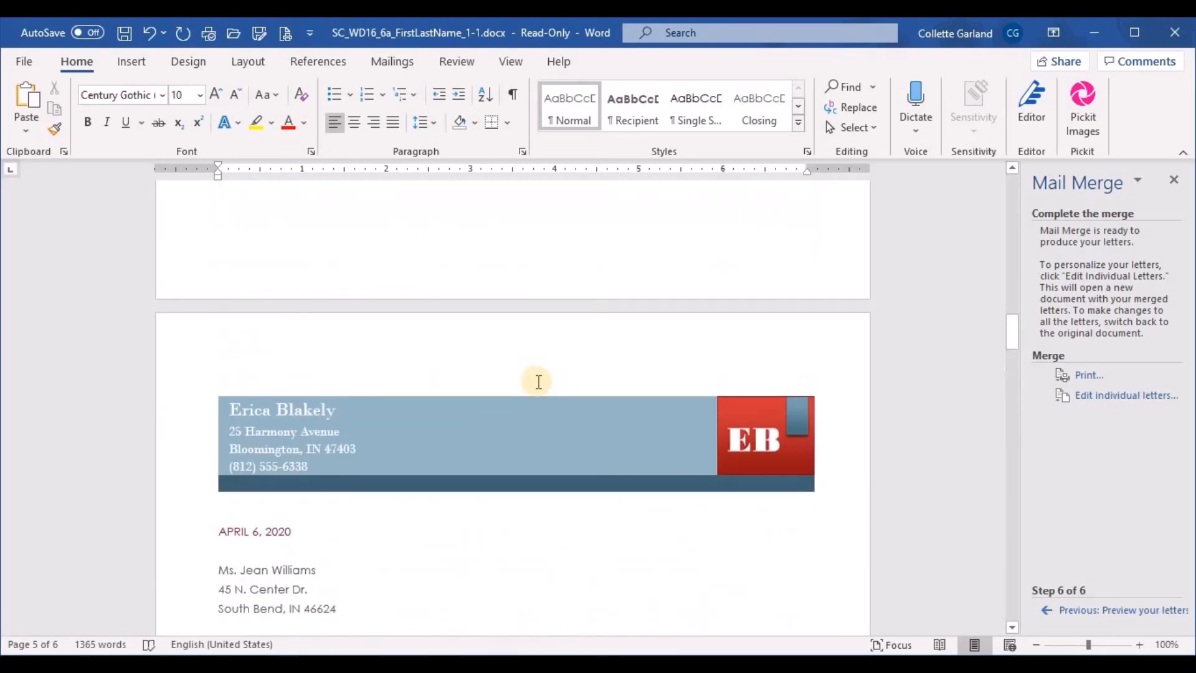
scroll(539, 377, up, 15)
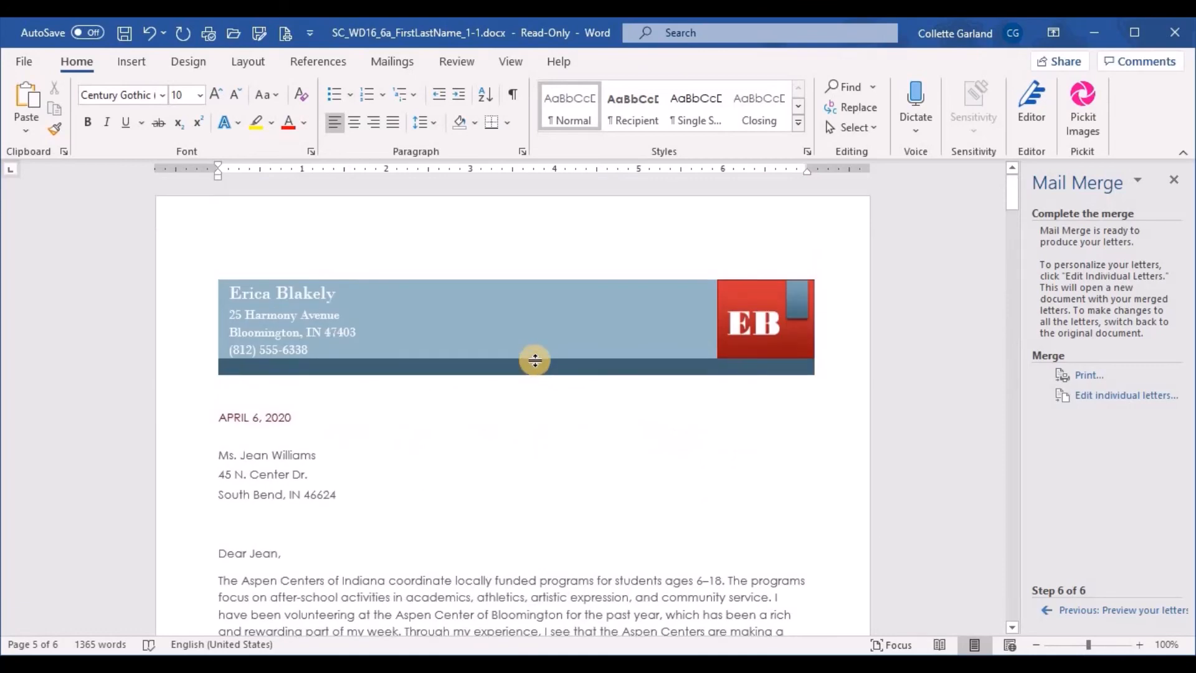
drag(1007, 207, 1014, 172)
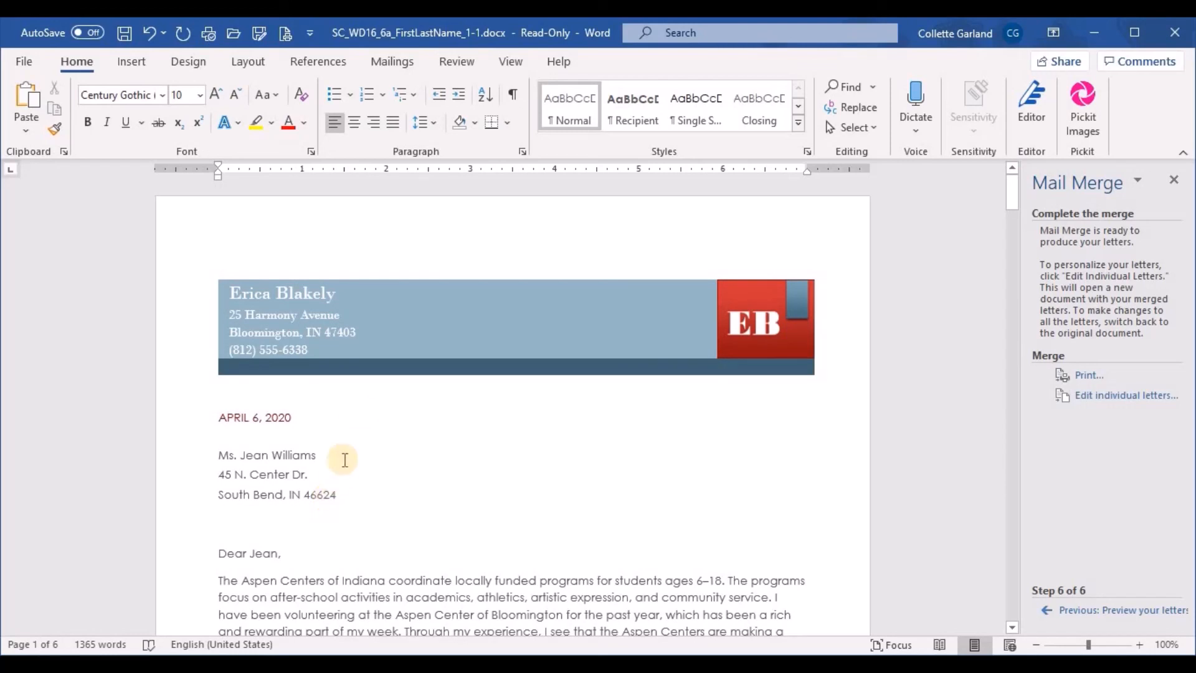
click(386, 66)
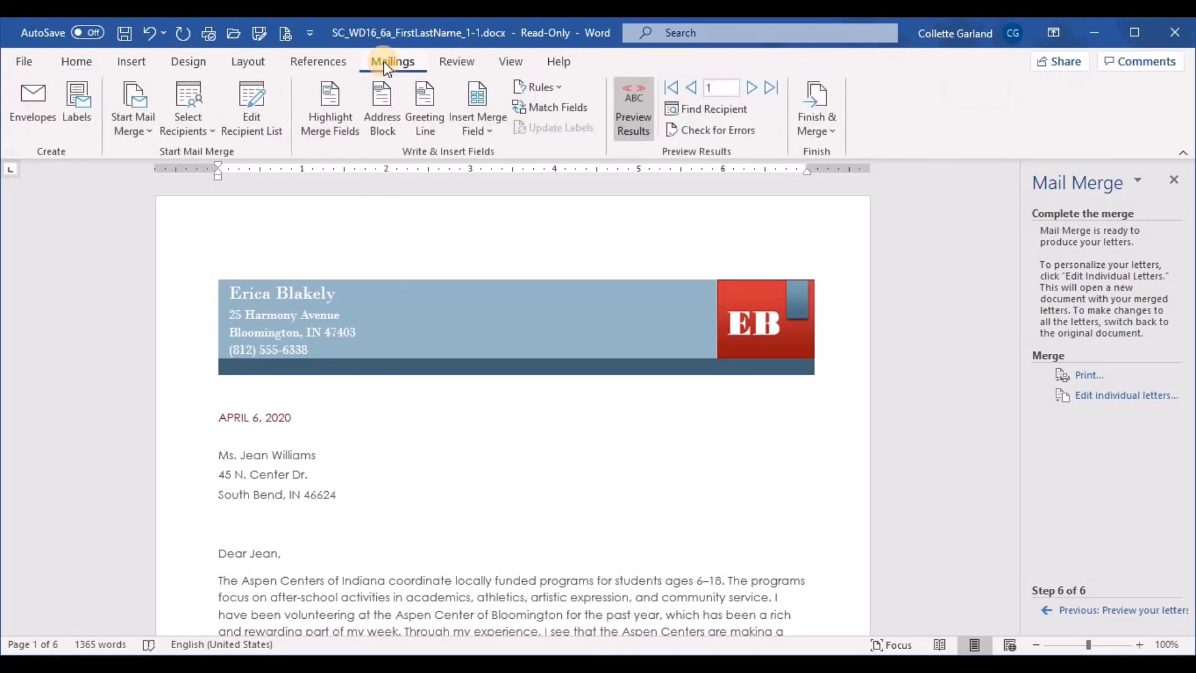
click(621, 122)
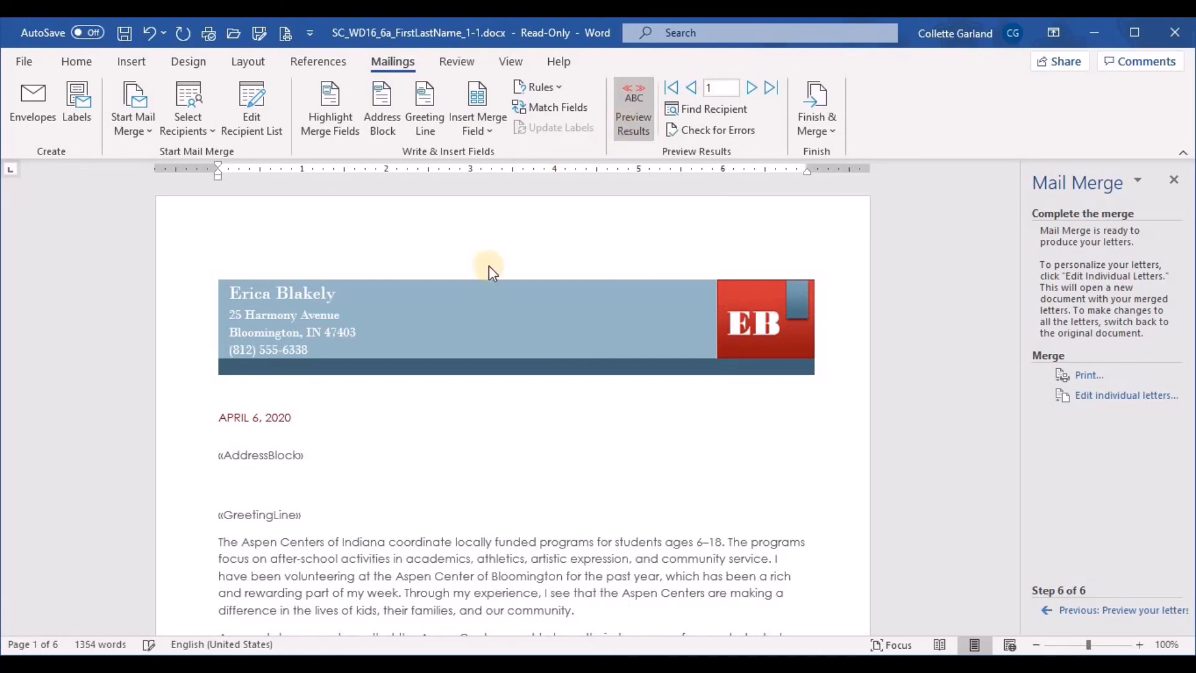